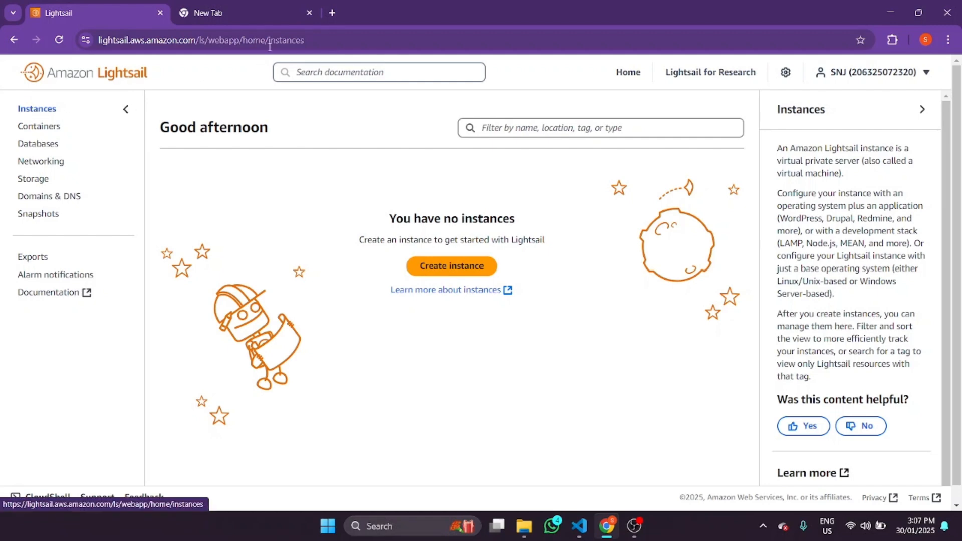
- In the new tab, enter 'guzman' in the address bar to load guzmanygomez.com
left_click(225, 6)
left_click(90, 12)
left_click(271, 9)
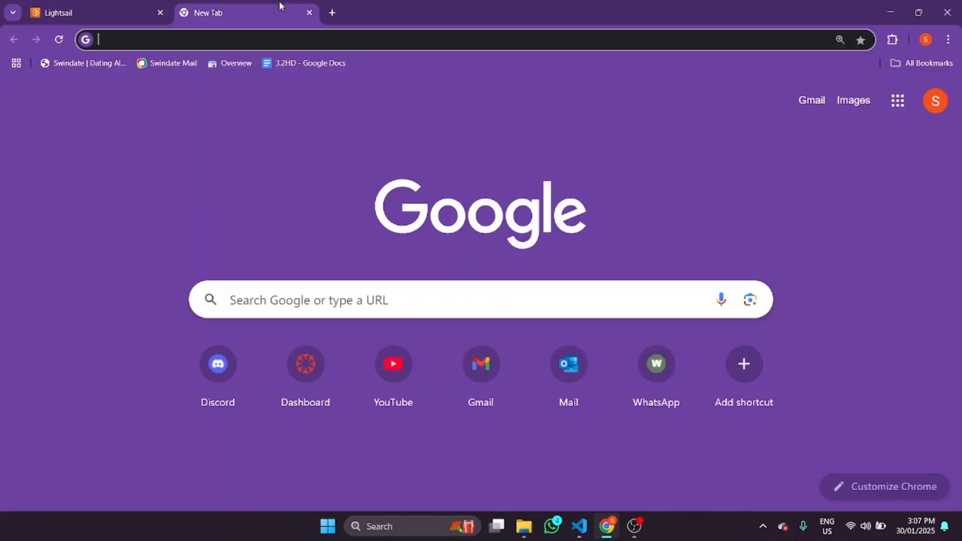
left_click(118, 38)
type("gu")
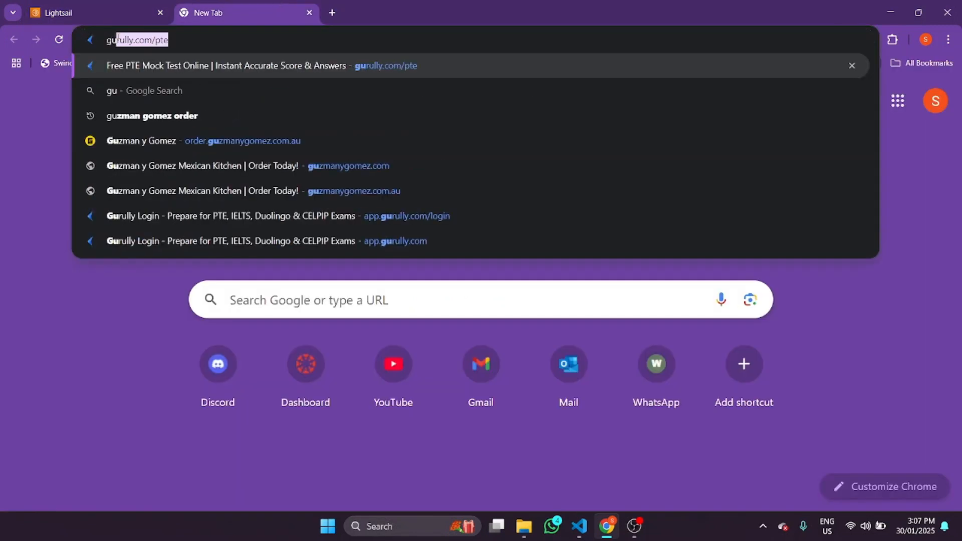
type("zmanygomez.com")
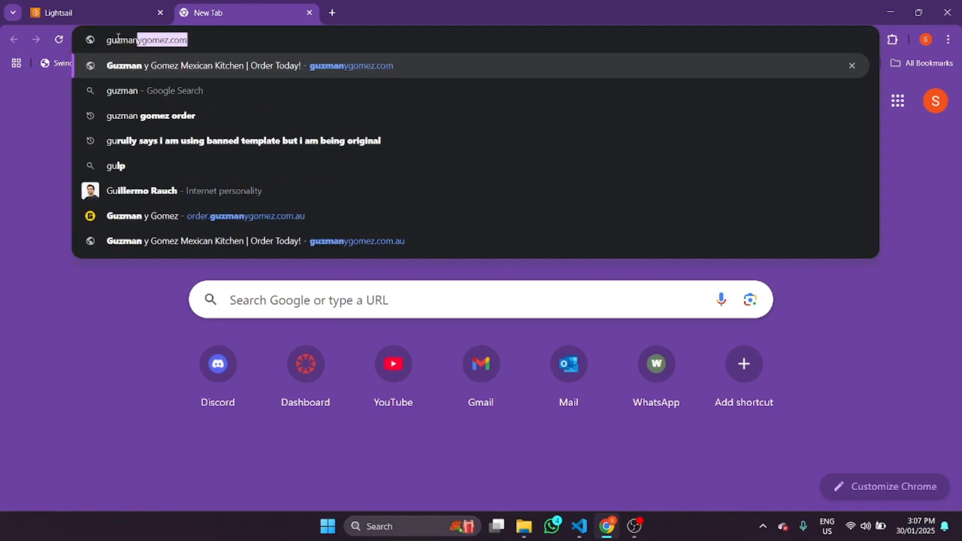
key("Return")
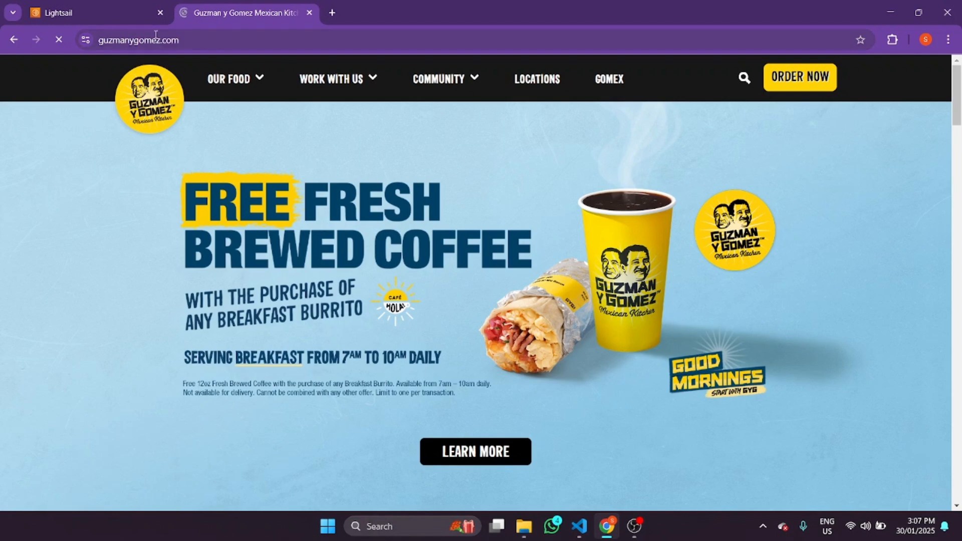
left_click(221, 50)
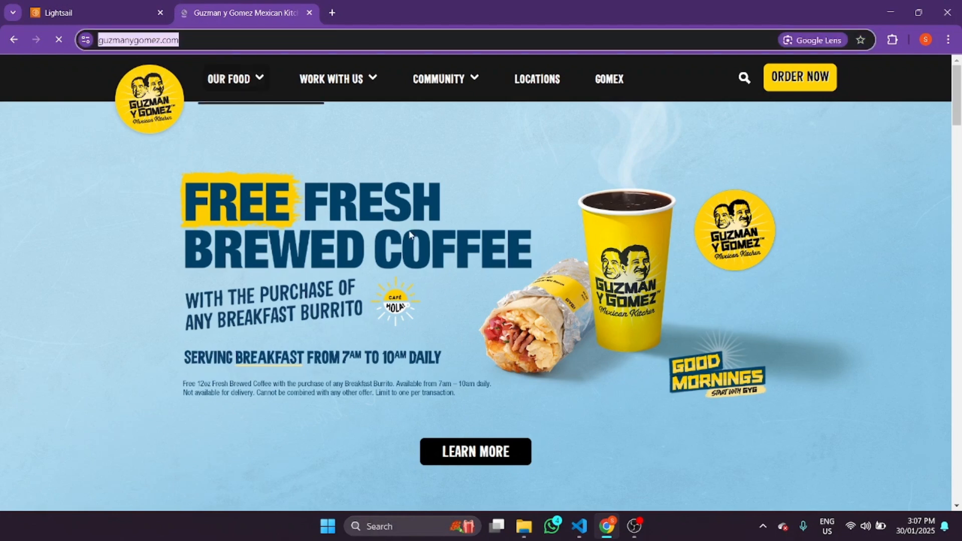
left_click(259, 37)
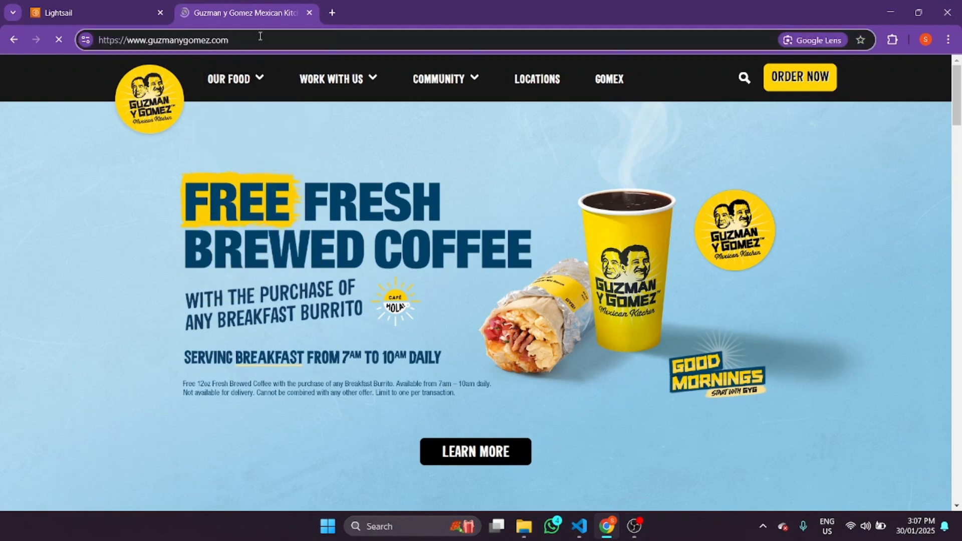
left_click(261, 35)
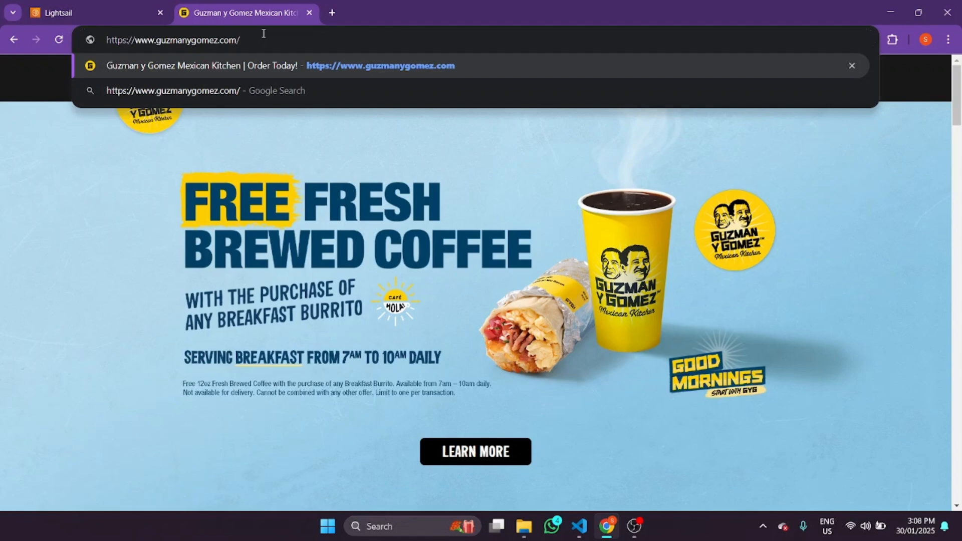
type("wp-admi")
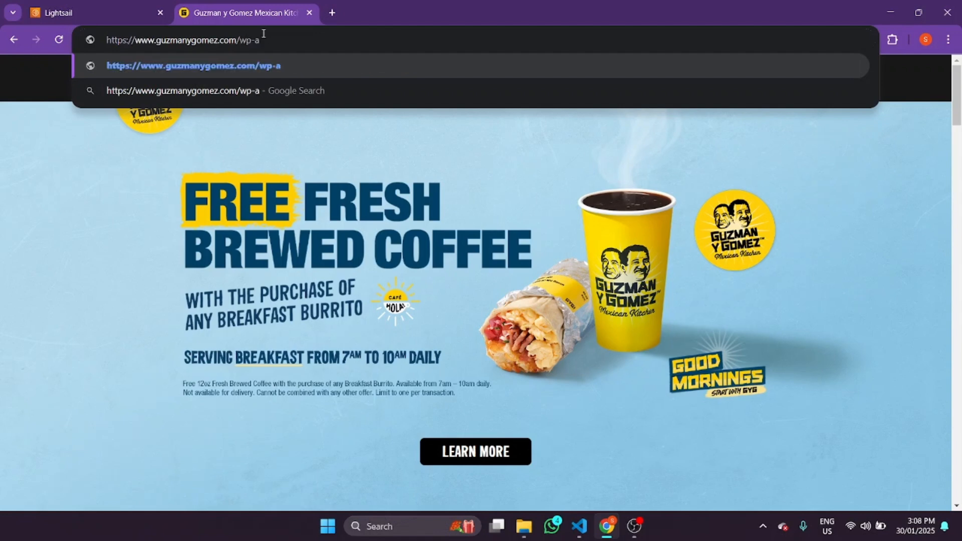
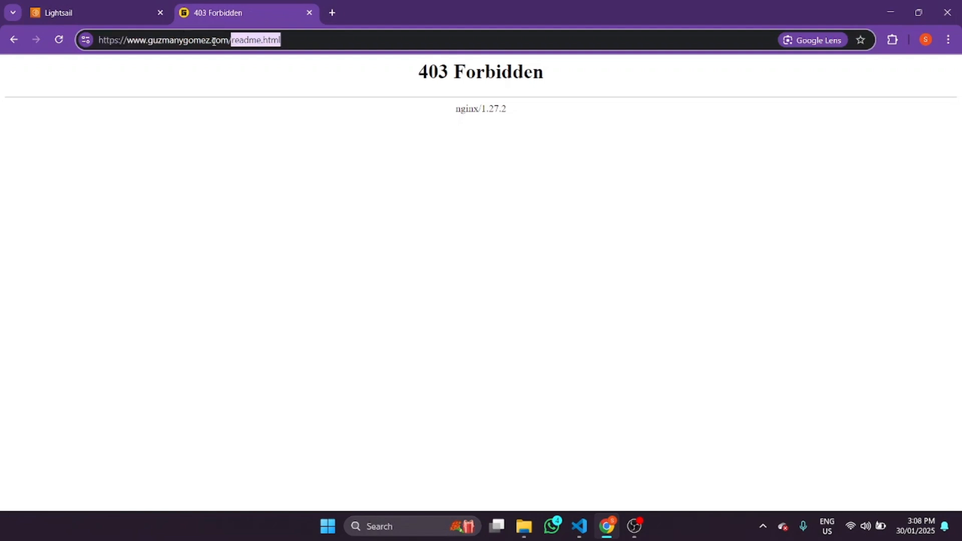
- Change the address to guzmanygomez.com.au/readme.html and view the WordPress ReadMe
key("Left")
type(".au")
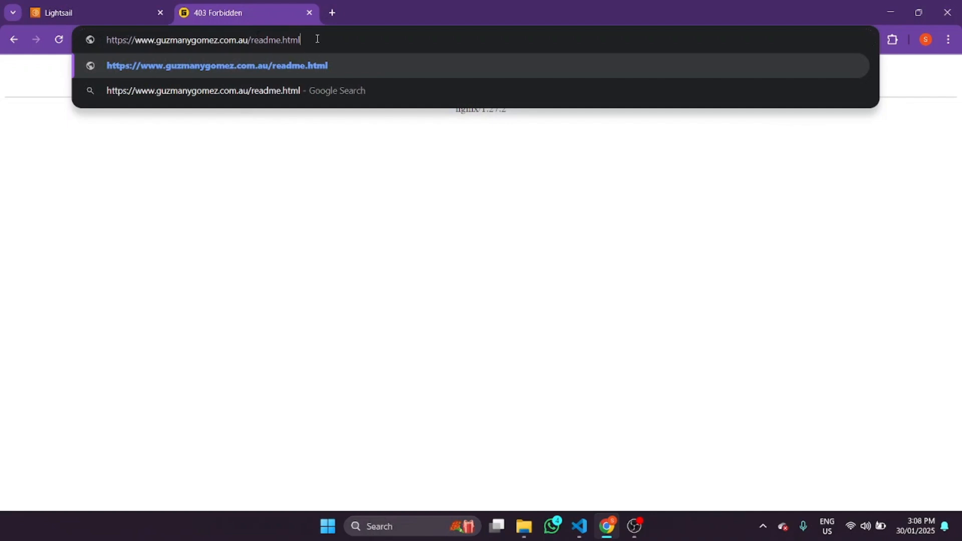
key("Return")
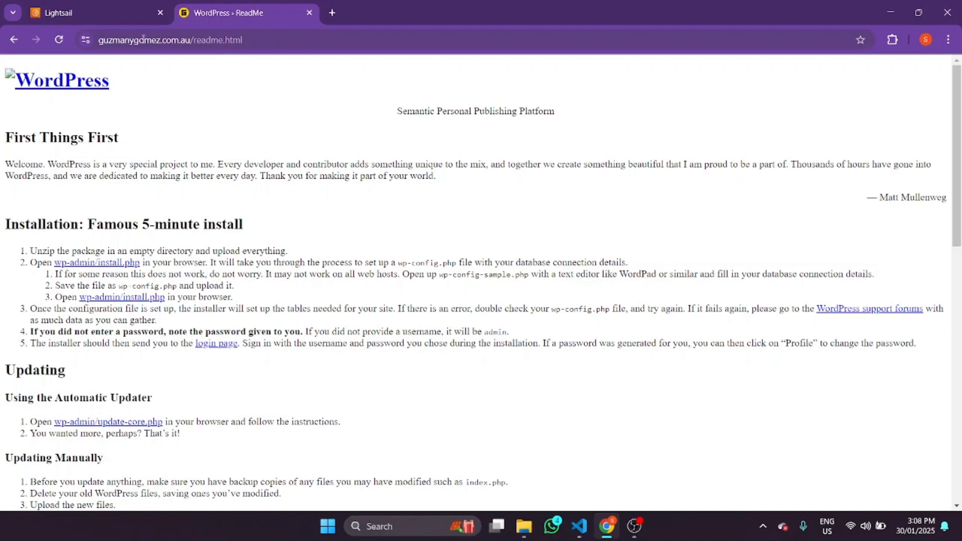
scroll(271, 161, "down", 13)
scroll(557, 192, "up", 12)
scroll(395, 189, "down", 12)
scroll(257, 141, "up", 13)
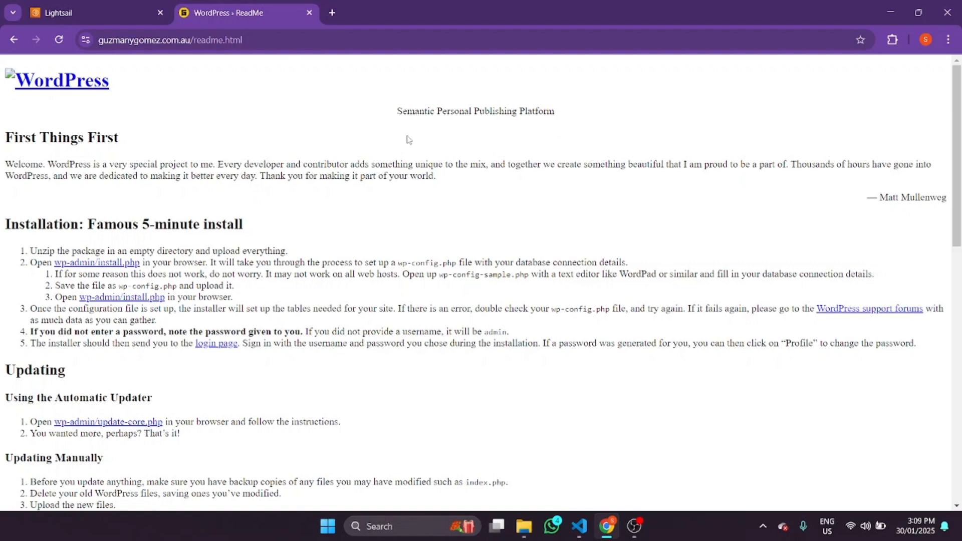
- Return to the Lightsail instances dashboard tab
left_click(267, 38)
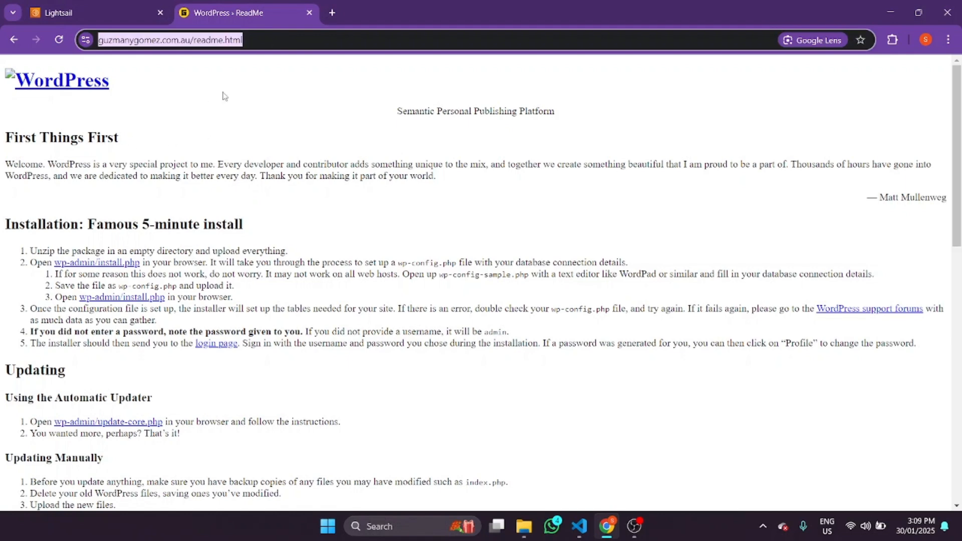
scroll(227, 215, "down", 15)
scroll(443, 340, "up", 15)
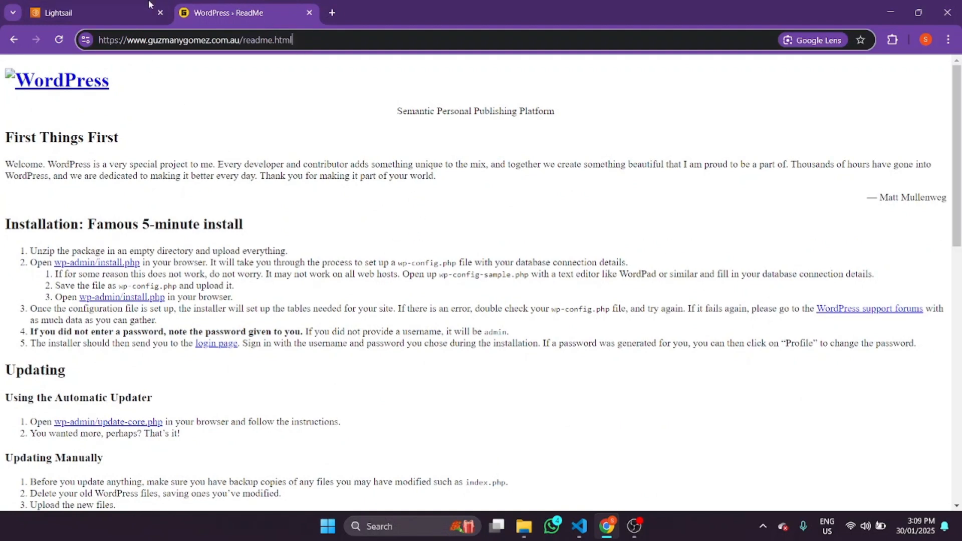
left_click(105, 8)
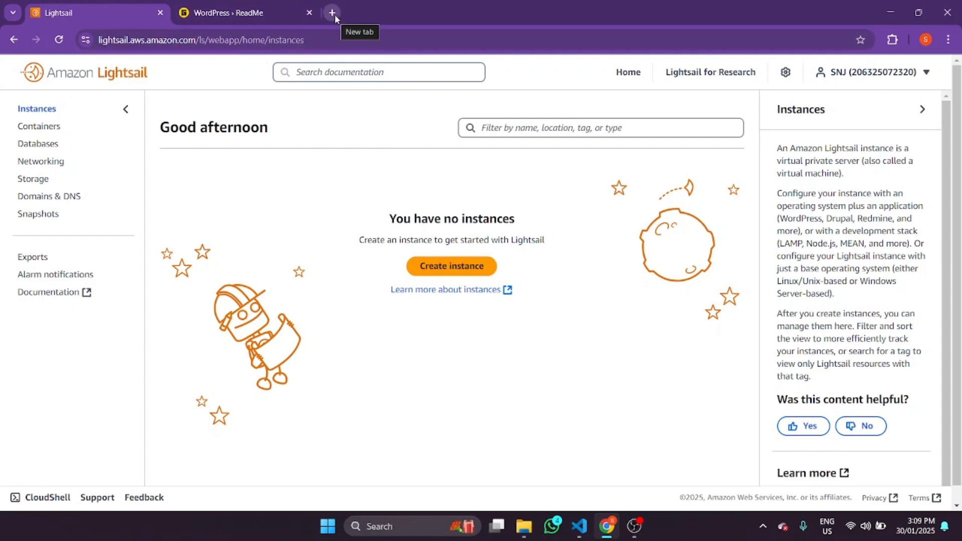
- From Storage, start a new bucket in Sydney with the 5 GB, $1 USD plan
left_click(40, 181)
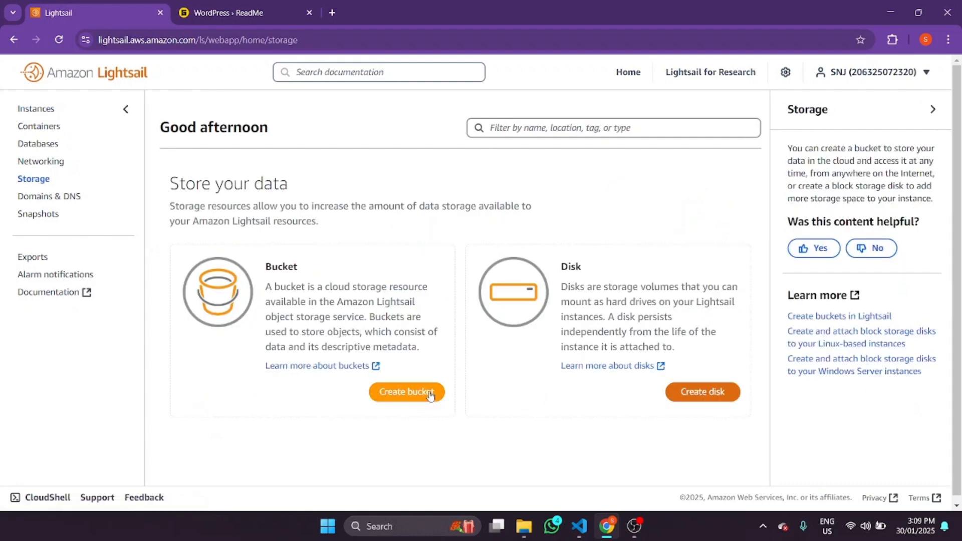
left_click(400, 386)
scroll(235, 300, "down", 6)
scroll(231, 295, "up", 6)
scroll(242, 323, "down", 7)
scroll(225, 296, "up", 7)
scroll(227, 345, "down", 3)
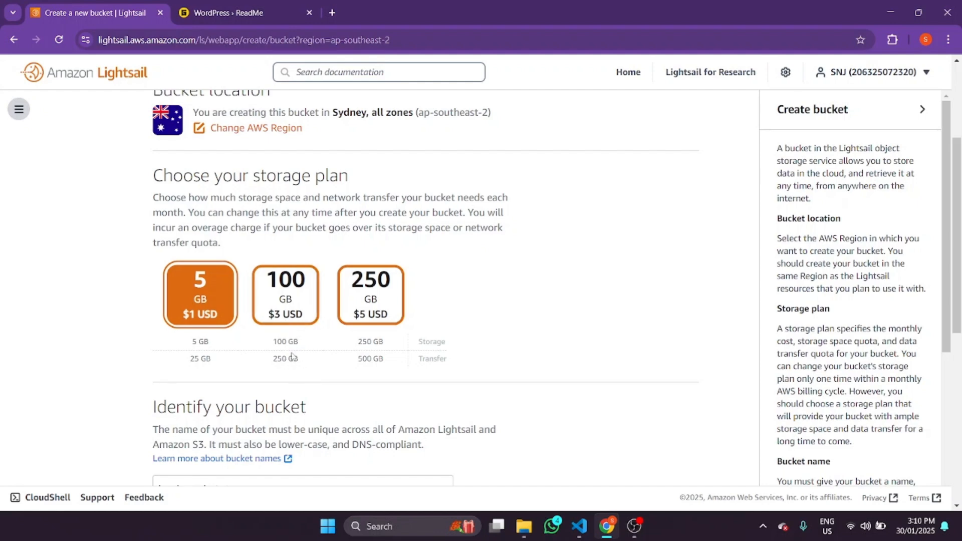
- Review the bucket plan details, highlighting the 250 GB transfer figure
scroll(306, 370, "down", 5)
left_click_drag(264, 138, 294, 135)
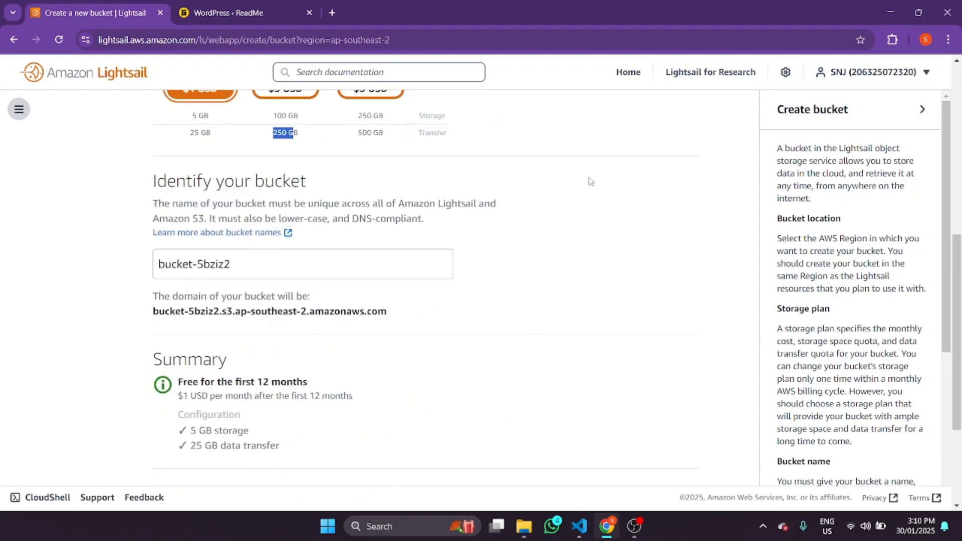
scroll(357, 422, "up", 7)
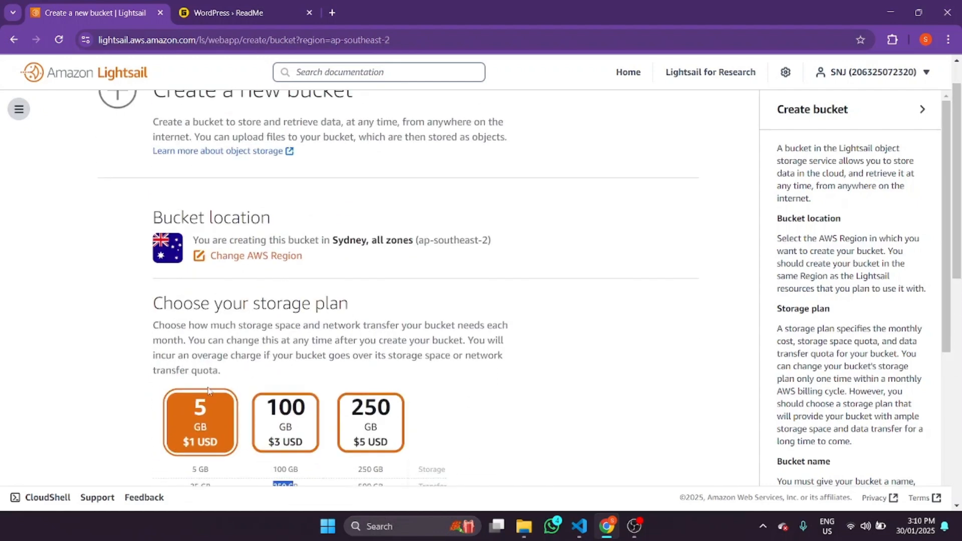
scroll(357, 422, "down", 1)
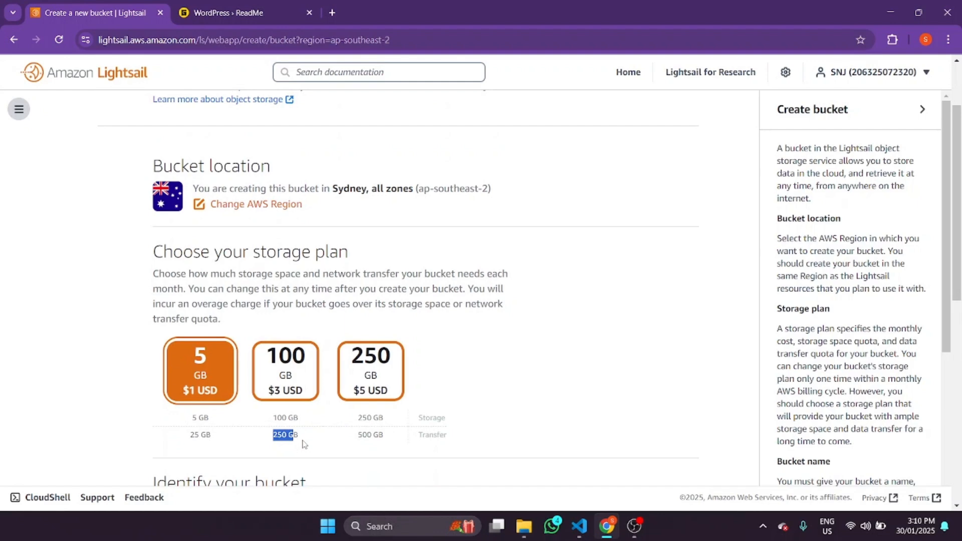
scroll(304, 444, "up", 2)
scroll(311, 461, "down", 1)
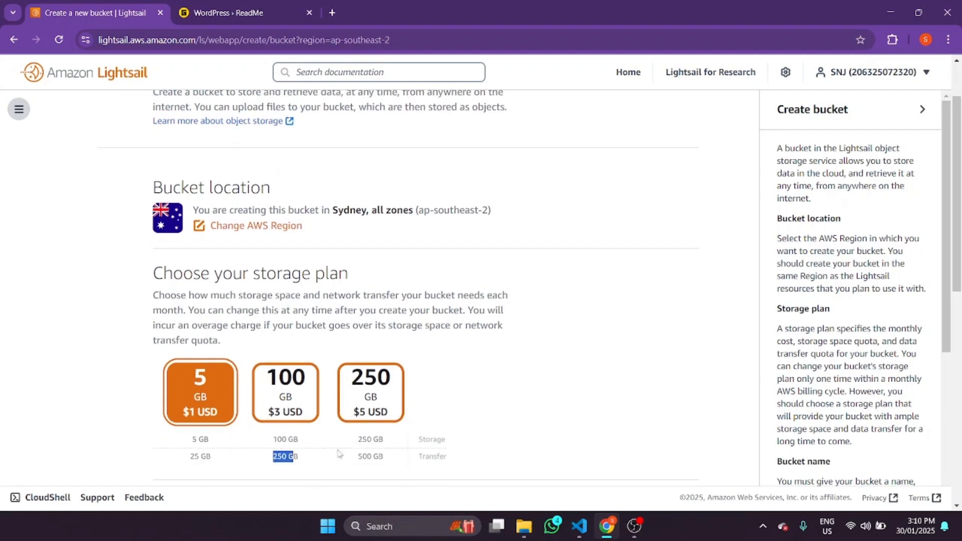
scroll(652, 388, "up", 2)
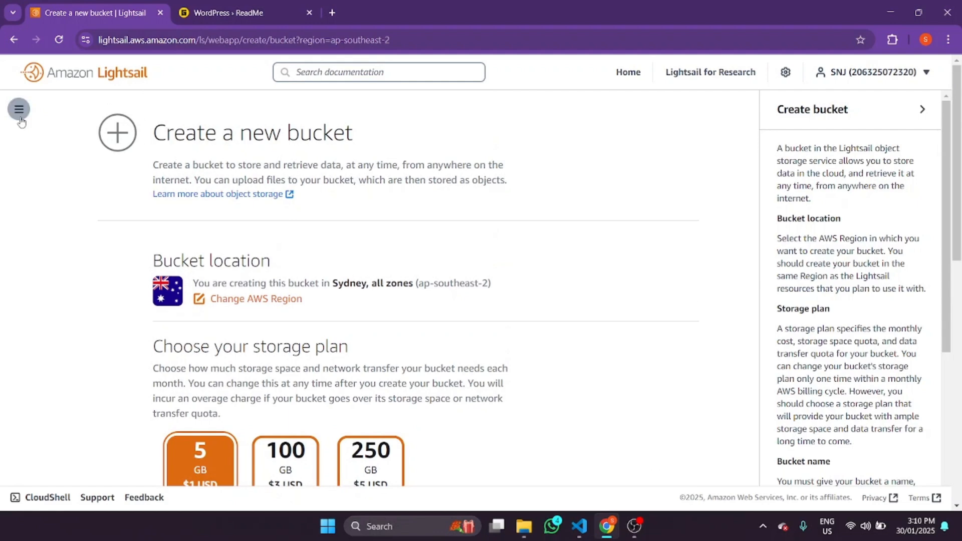
scroll(182, 376, "down", 3)
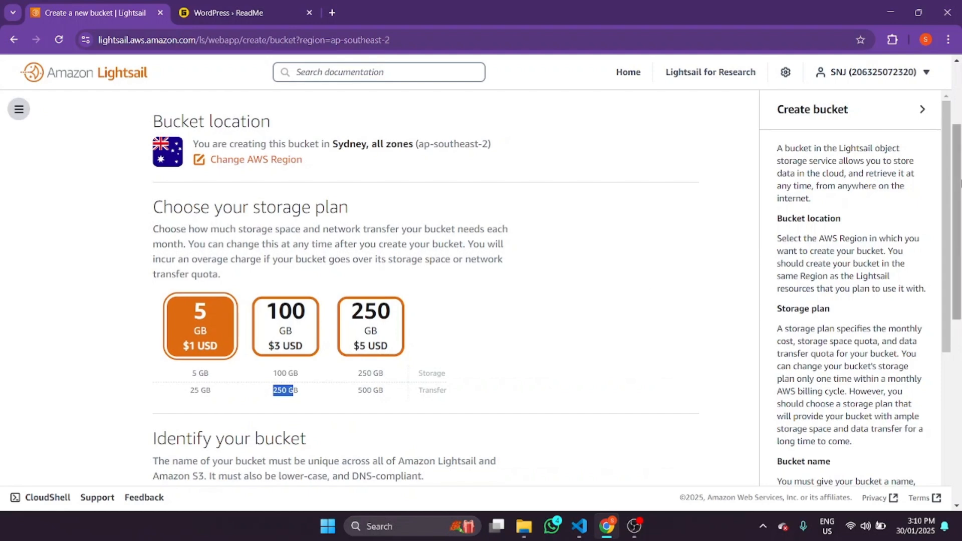
- Go to the empty Instances page through the navigation menu
left_click_drag(957, 183, 959, 20)
left_click(19, 111)
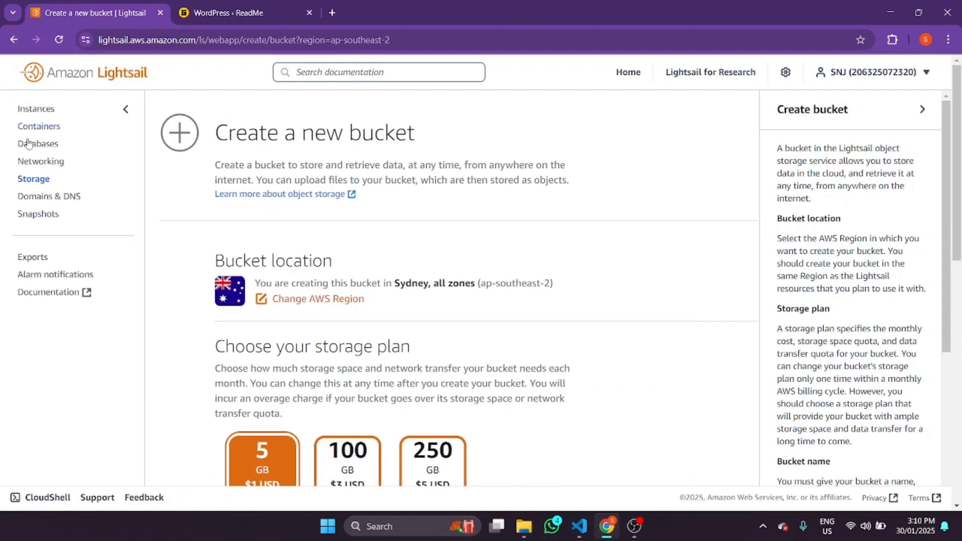
left_click(45, 114)
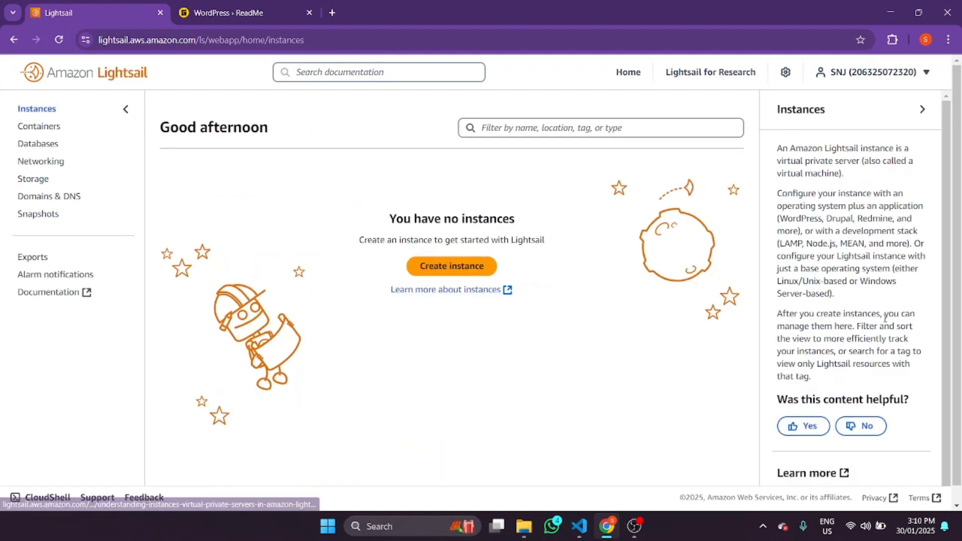
- Start a new instance in Sydney Zone A and browse the WordPress blueprint and size options
left_click(446, 272)
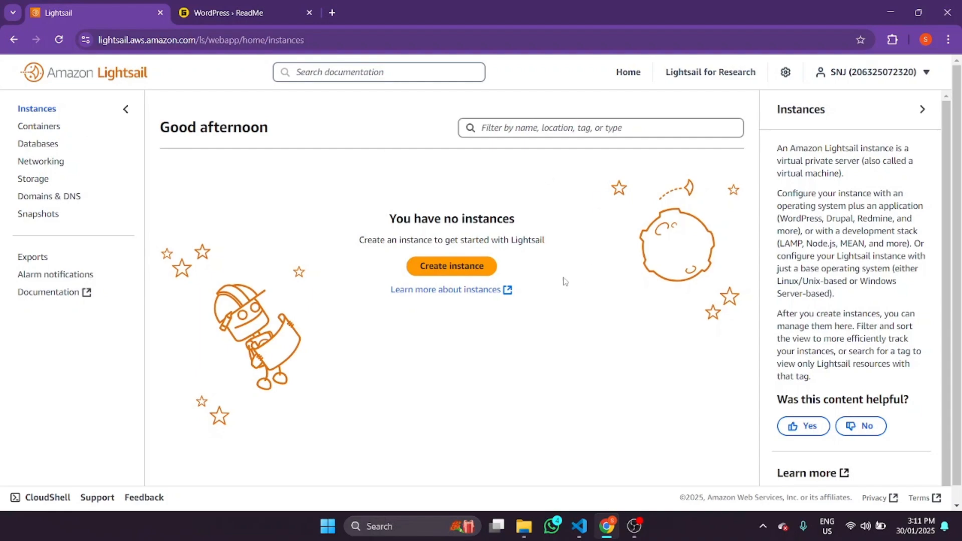
left_click_drag(957, 110, 957, 322)
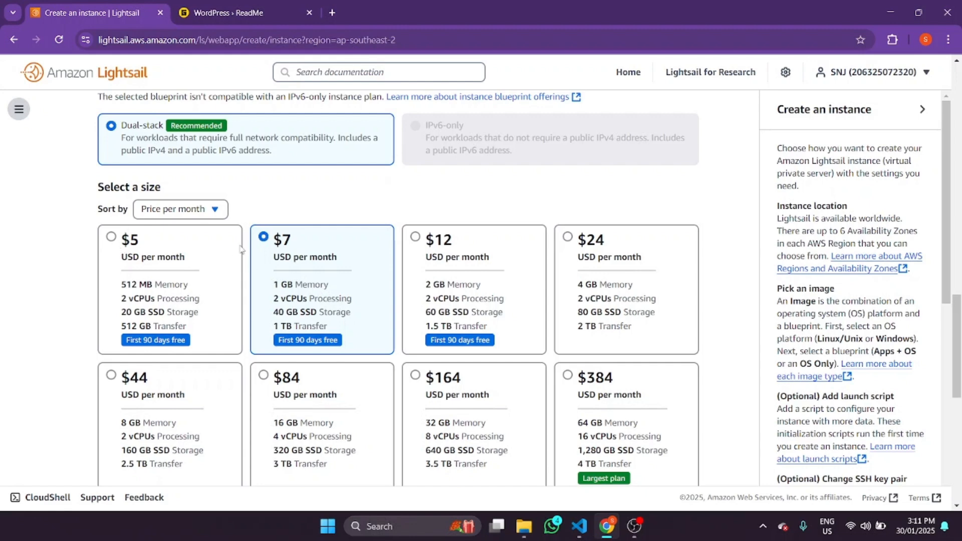
scroll(490, 306, "up", 15)
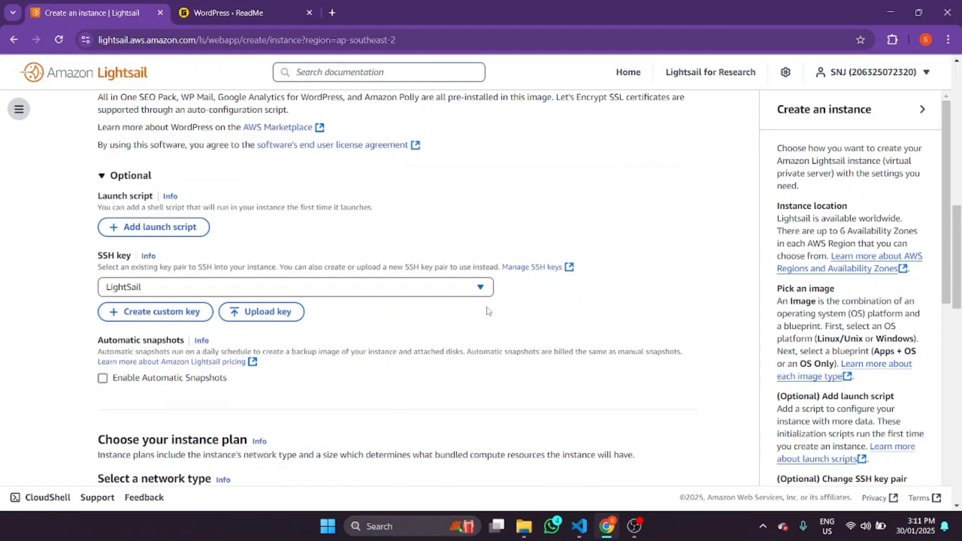
scroll(484, 320, "down", 12)
scroll(485, 321, "up", 12)
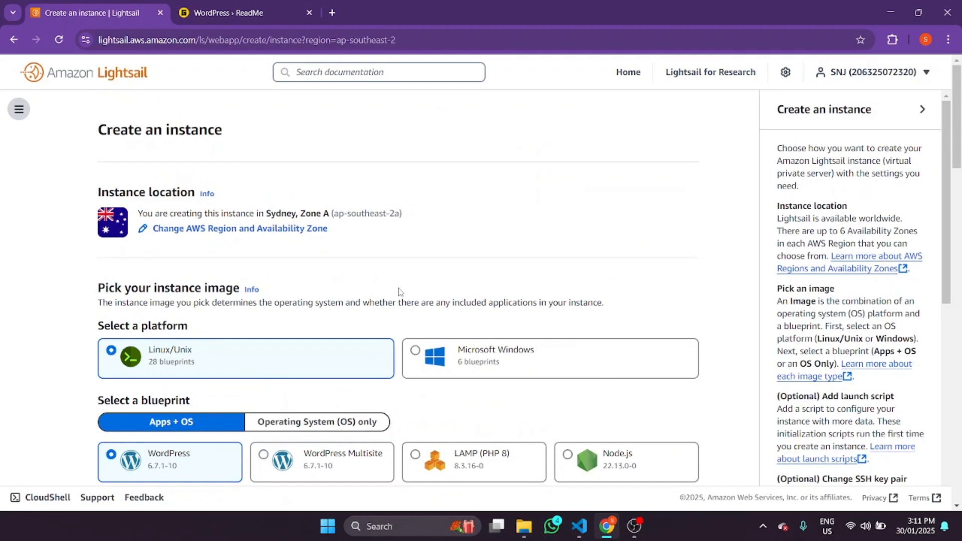
scroll(451, 256, "down", 8)
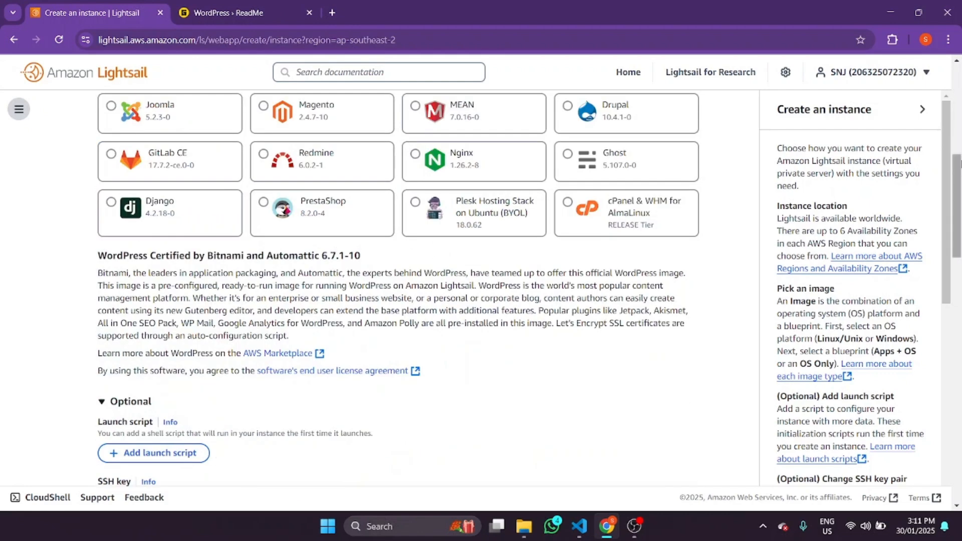
scroll(161, 359, "up", 5)
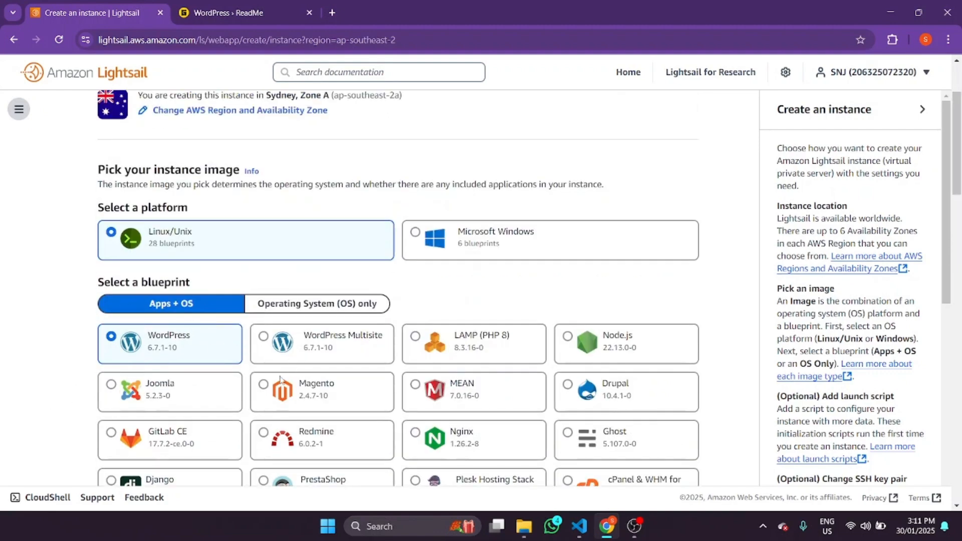
- Switch back to the WordPress ReadMe tab
scroll(483, 368, "down", 5)
scroll(525, 385, "up", 5)
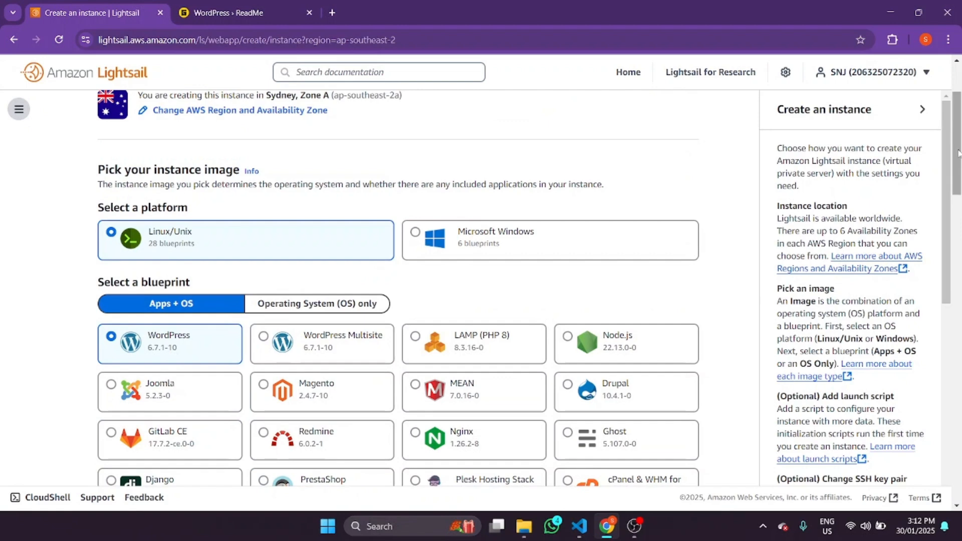
left_click(186, 5)
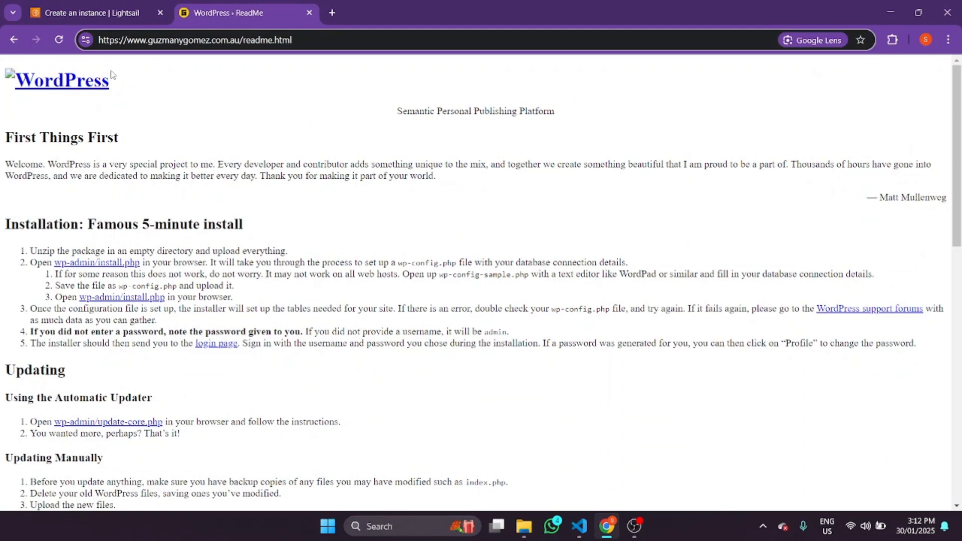
- Strip the readme path from the address to load the guzmanygomez.com homepage
left_click_drag(328, 43, 228, 40)
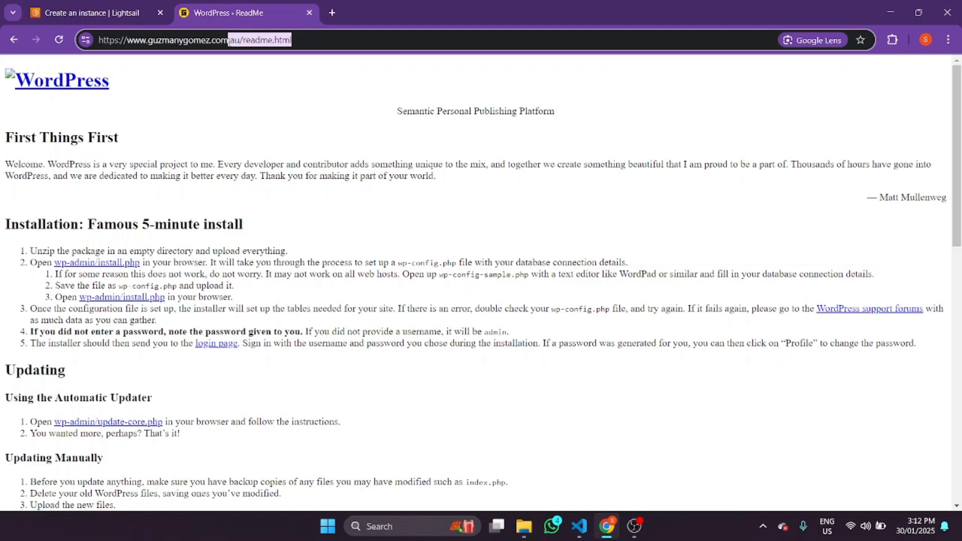
key("BackSpace")
key("Return")
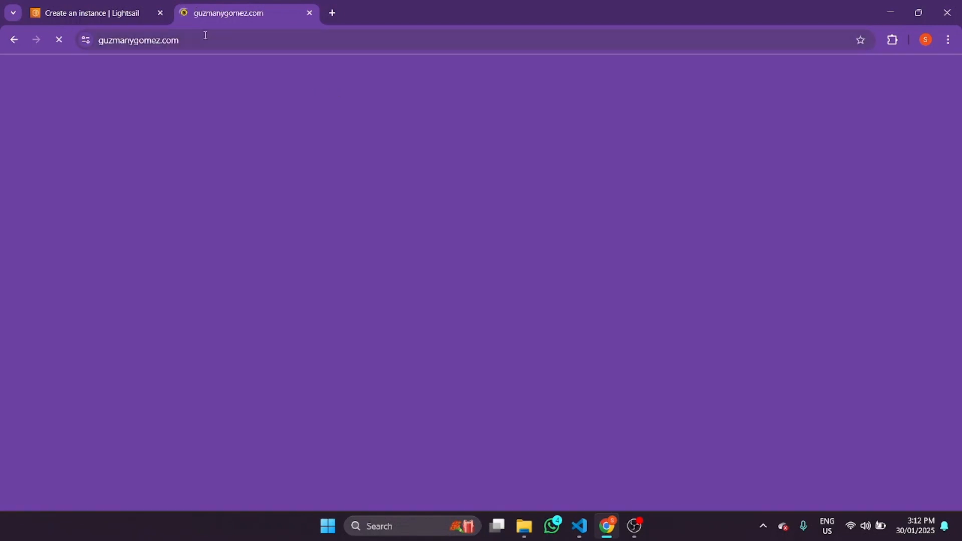
- Flip between the homepage and Lightsail tabs, ending on the instance creation page
left_click(206, 40)
left_click(87, 4)
left_click(231, 7)
left_click(120, 6)
left_click(233, 15)
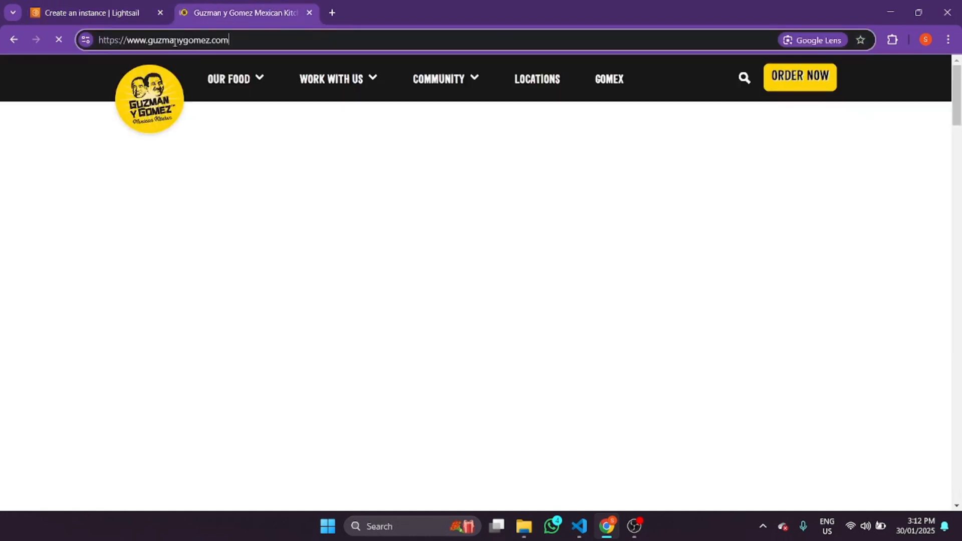
left_click(125, 13)
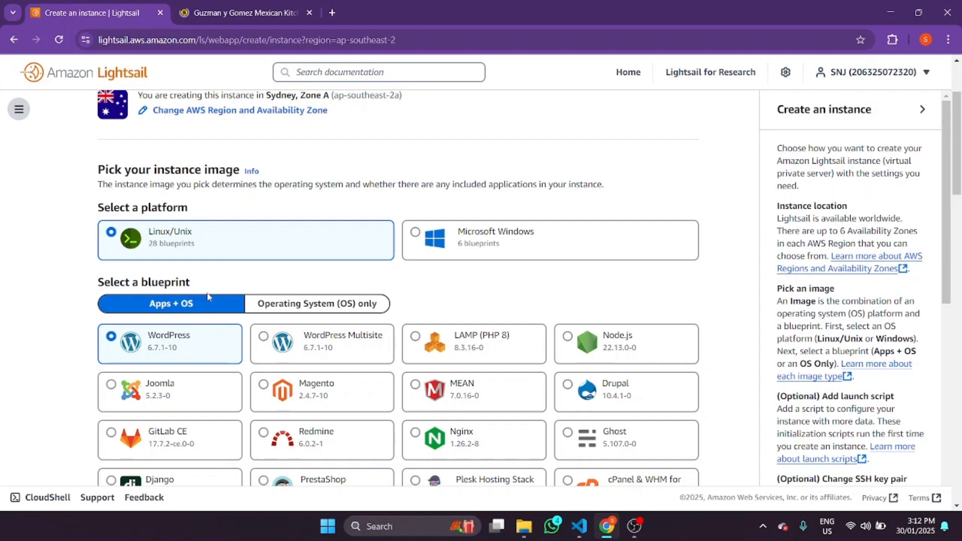
left_click(273, 4)
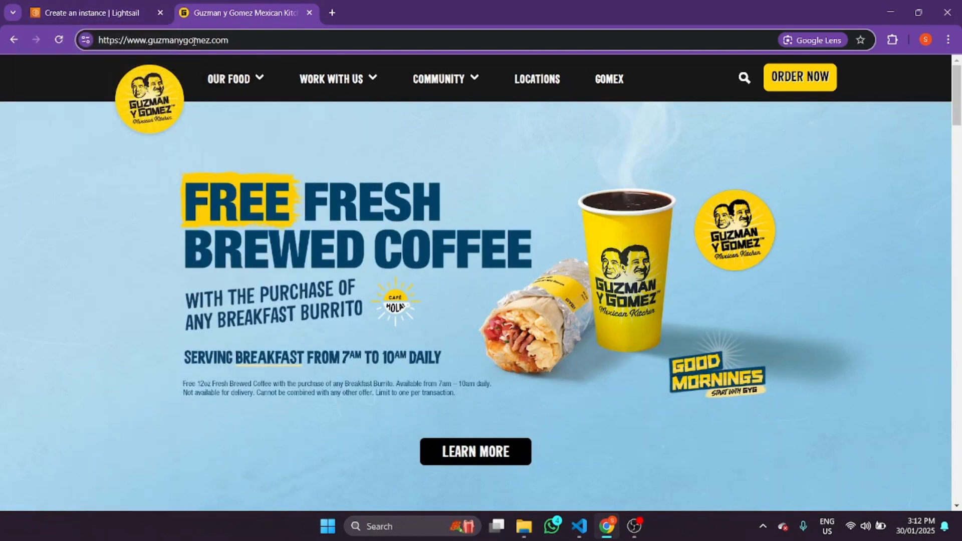
left_click(105, 7)
scroll(410, 339, "down", 12)
scroll(470, 315, "up", 12)
scroll(470, 314, "down", 8)
scroll(441, 323, "up", 8)
scroll(236, 316, "down", 2)
scroll(241, 307, "up", 2)
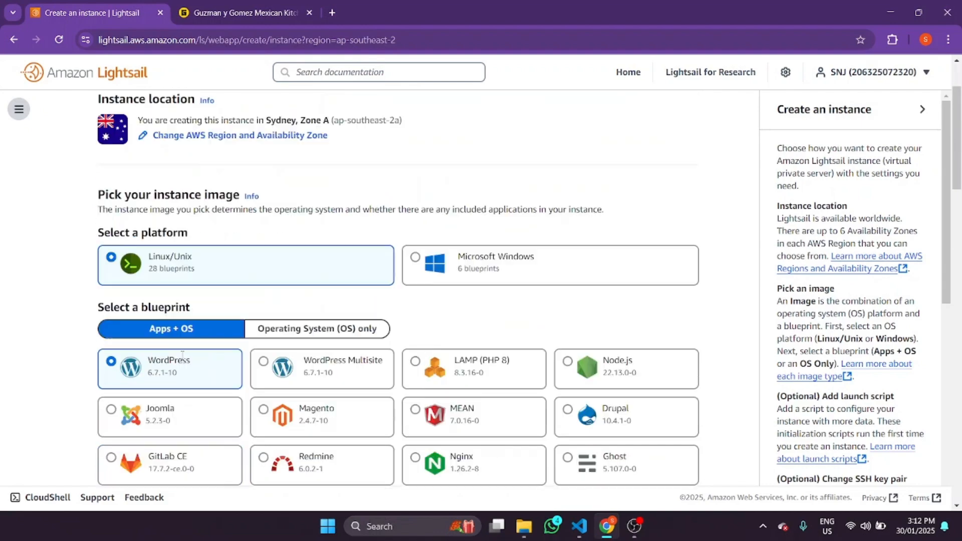
scroll(301, 281, "down", 8)
scroll(960, 275, "up", 3)
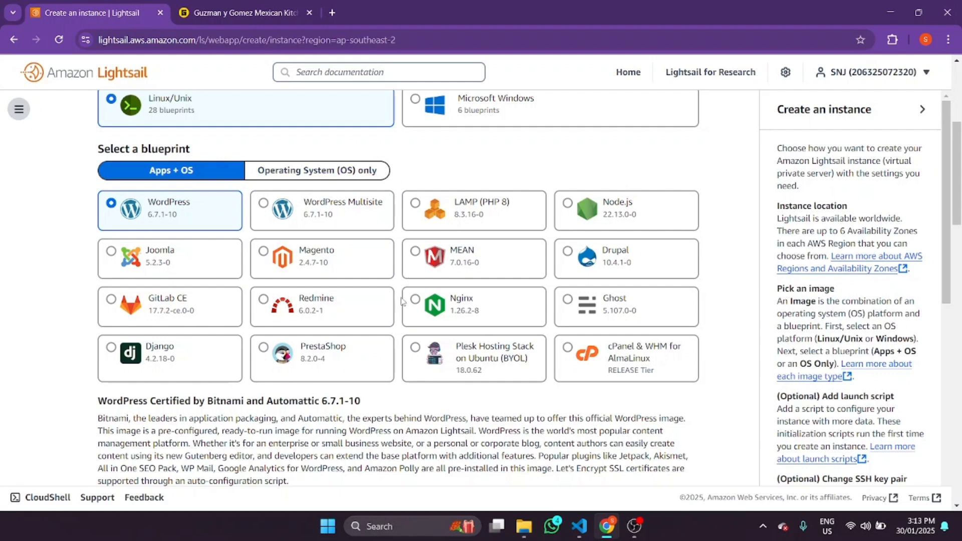
scroll(390, 305, "up", 5)
scroll(390, 304, "down", 7)
scroll(408, 309, "down", 3)
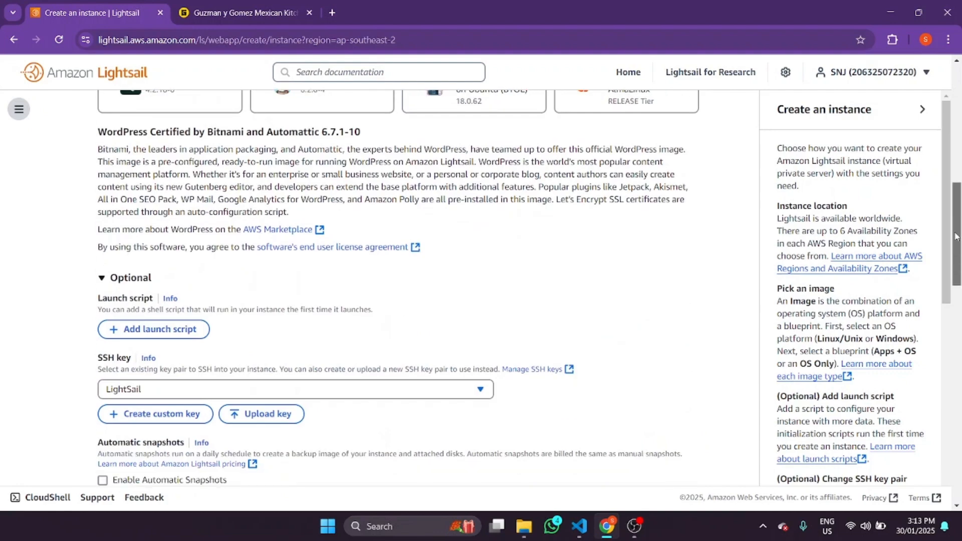
mouse_move(957, 244)
left_mouse_down()
mouse_move(957, 202)
mouse_move(956, 249)
left_mouse_up()
- Select the $5 USD per month instance plan
scroll(603, 269, "down", 10)
scroll(350, 260, "up", 6)
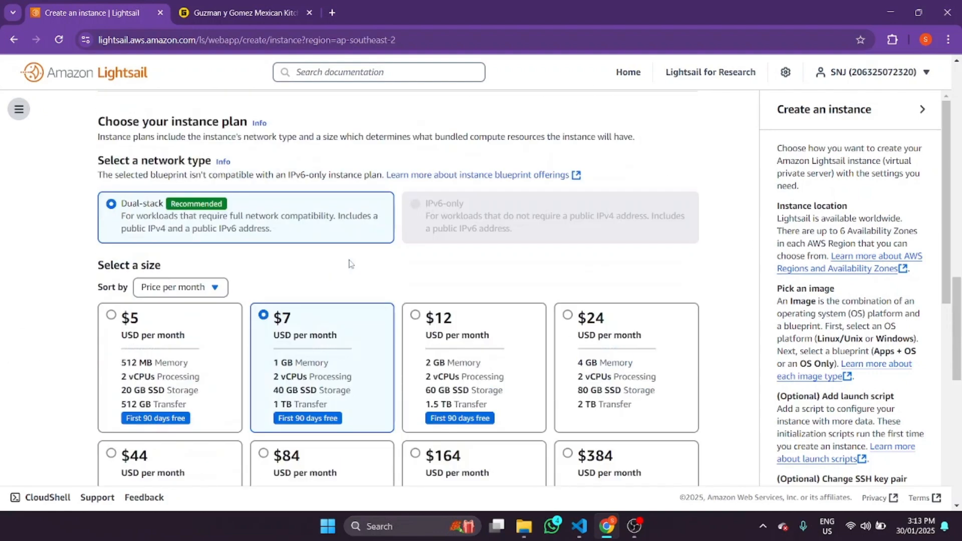
left_click(180, 340)
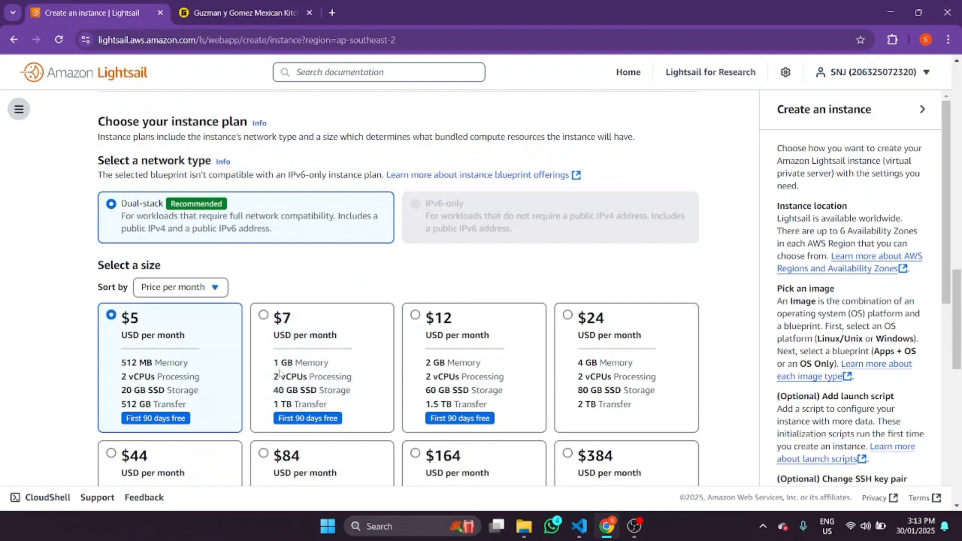
- Keep the LightSail SSH key pair after checking the available keys
scroll(854, 299, "down", 2)
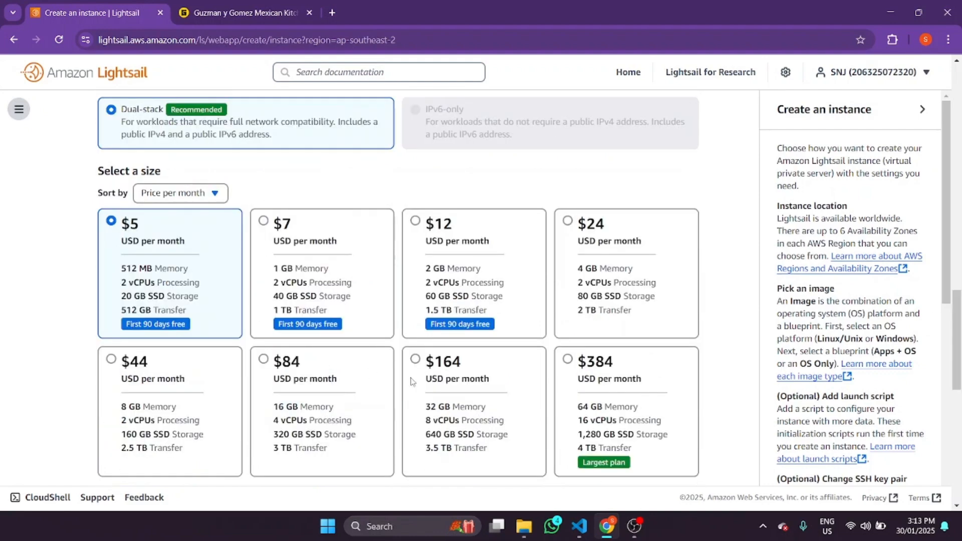
left_click_drag(957, 341, 954, 175)
scroll(206, 251, "down", 8)
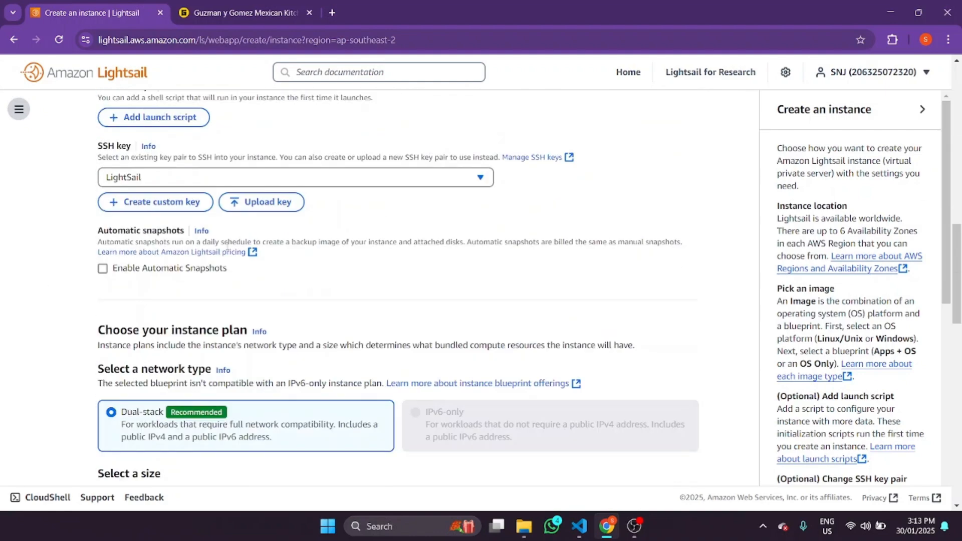
scroll(330, 283, "up", 15)
scroll(330, 286, "down", 9)
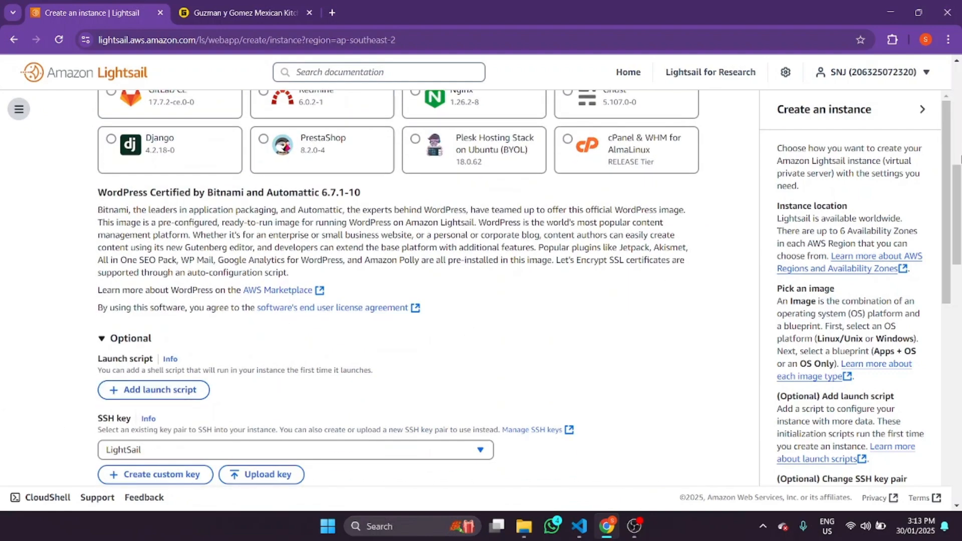
scroll(956, 185, "down", 3)
left_click(184, 328)
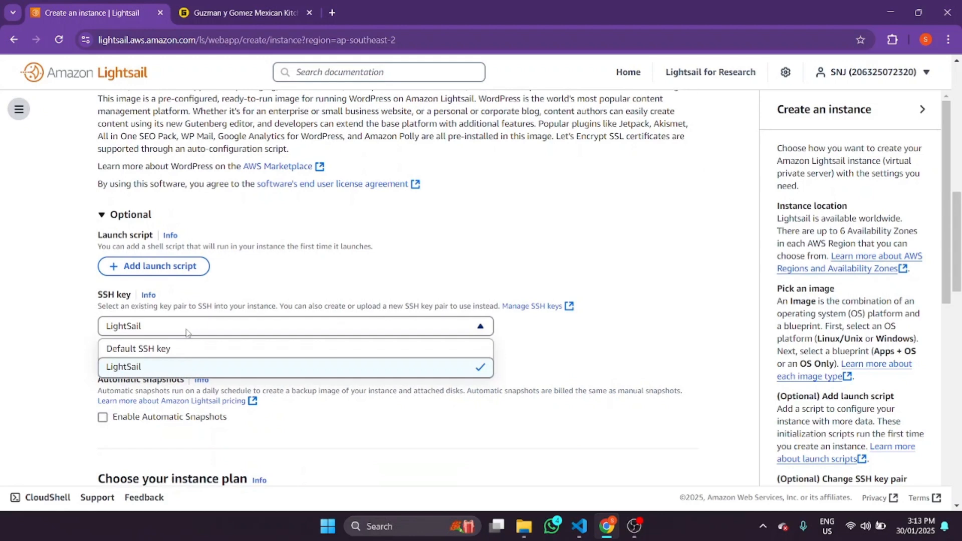
left_click(220, 367)
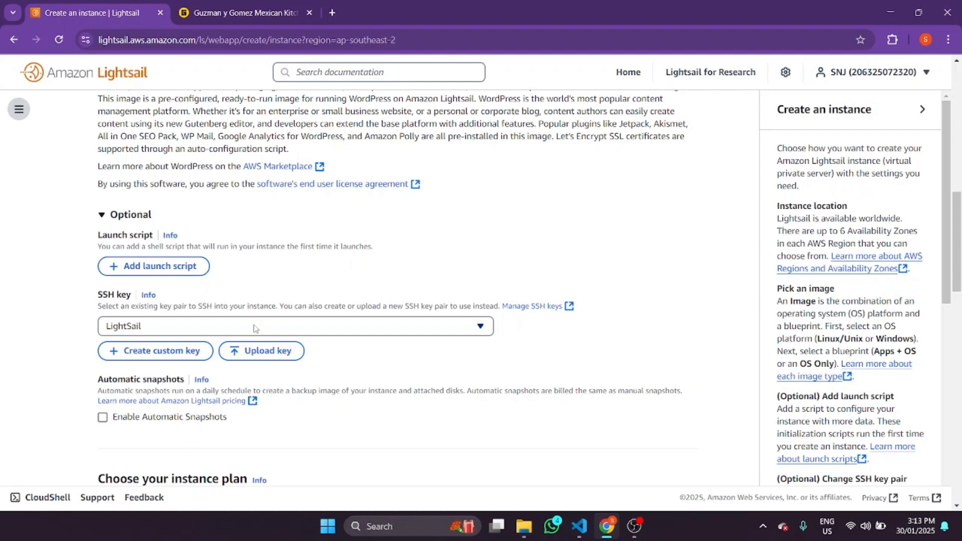
- Scroll the form to confirm Dual-stack and the $5 plan (512 MB, 20 GB SSD)
scroll(252, 303, "up", 12)
scroll(176, 200, "down", 15)
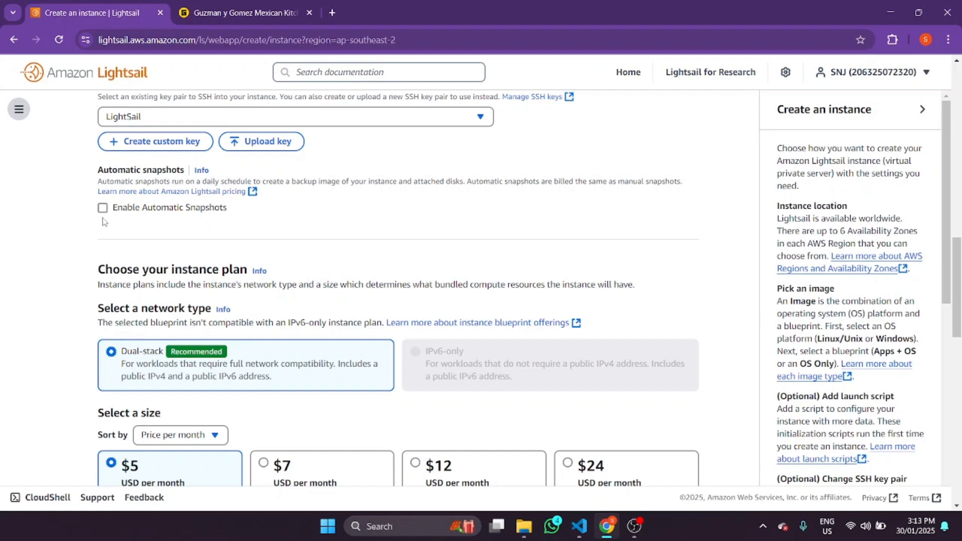
scroll(203, 259, "up", 2)
scroll(316, 156, "down", 2)
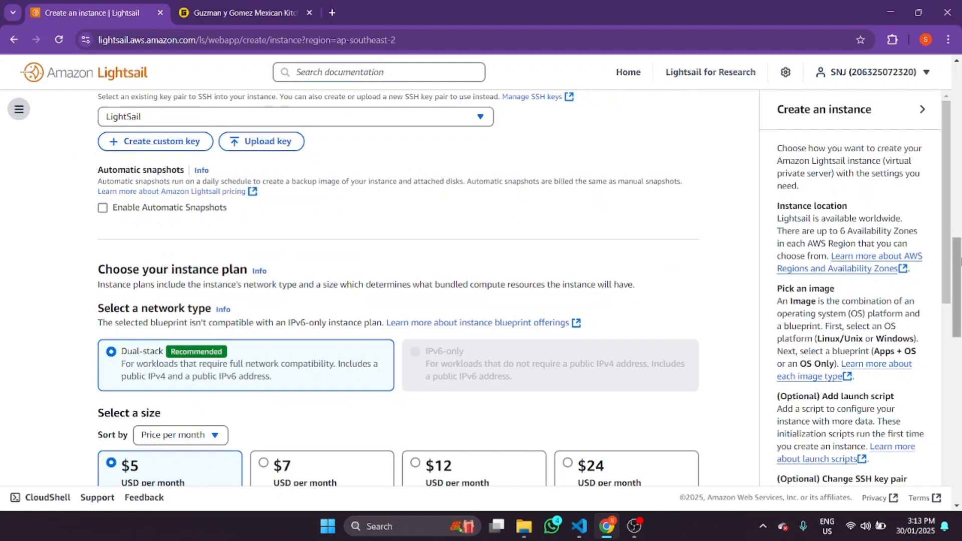
scroll(957, 283, "up", 3)
scroll(957, 280, "down", 2)
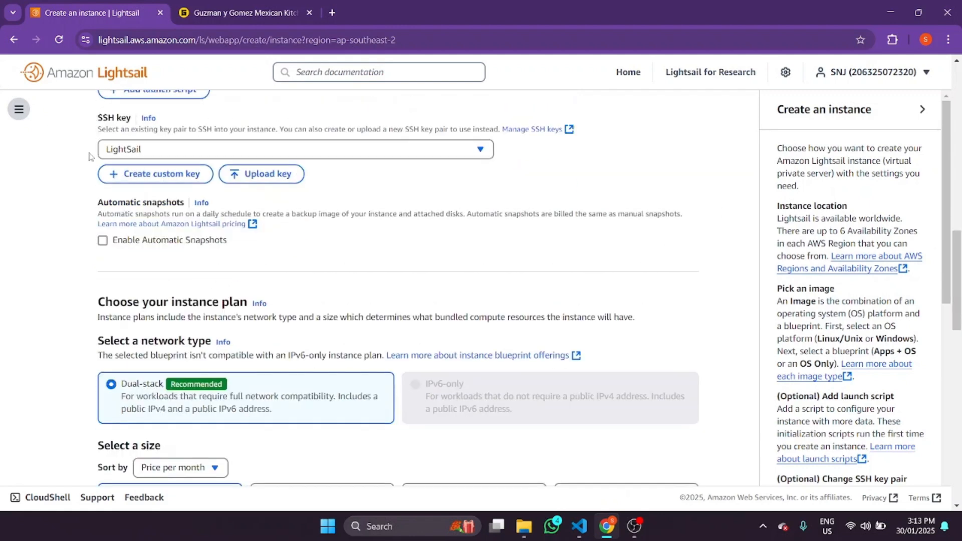
scroll(101, 167, "down", 2)
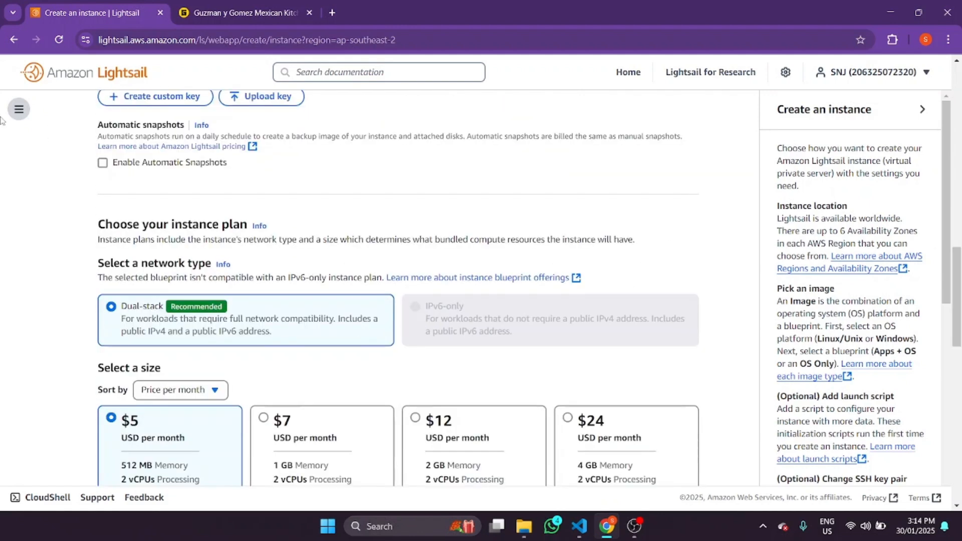
scroll(942, 260, "up", 8)
scroll(932, 275, "down", 7)
scroll(926, 284, "up", 1)
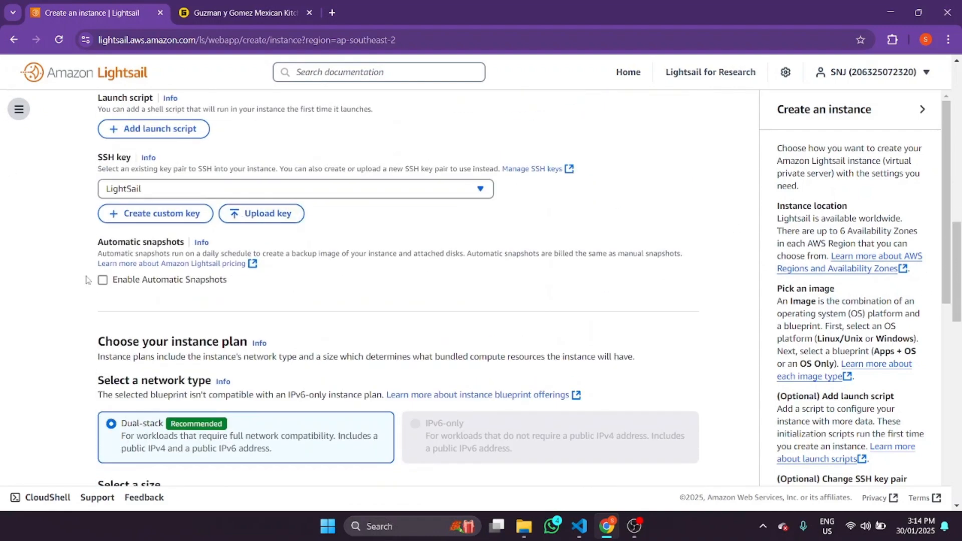
scroll(959, 296, "down", 2)
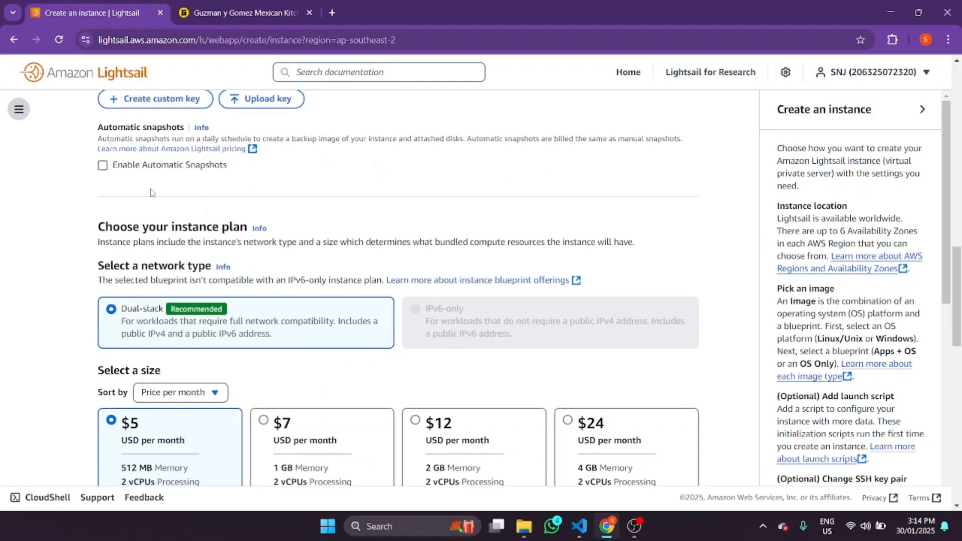
scroll(936, 268, "down", 1)
scroll(937, 268, "up", 2)
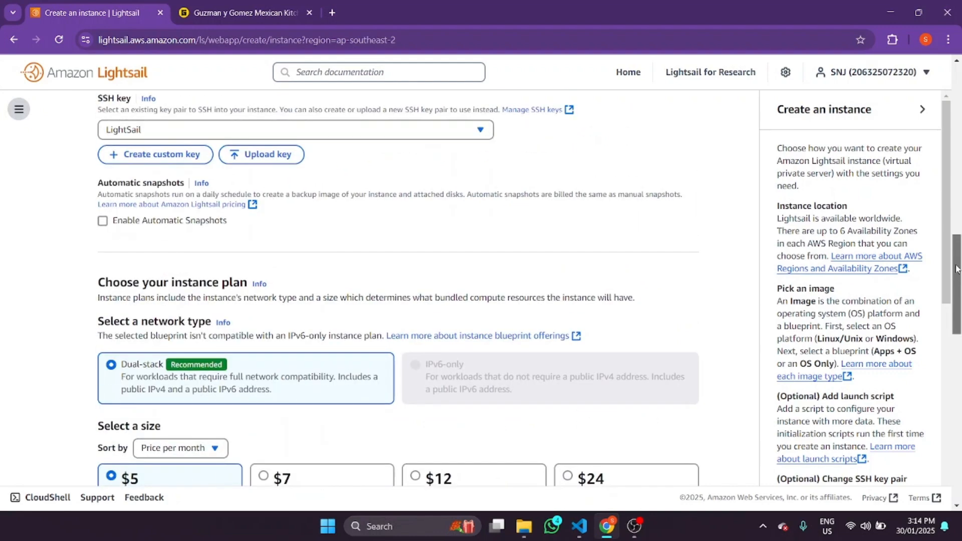
scroll(957, 431, "down", 12)
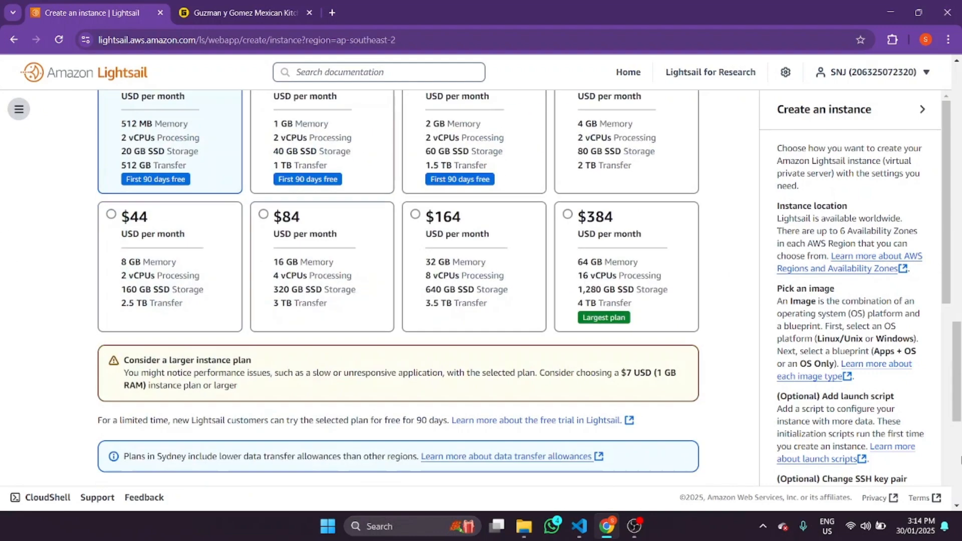
left_click_drag(960, 448, 944, 373)
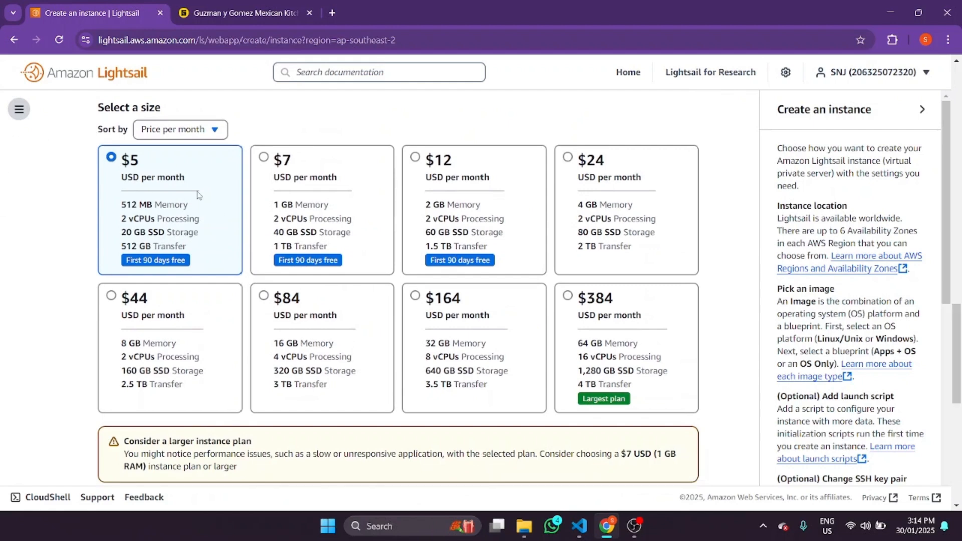
scroll(952, 392, "down", 2)
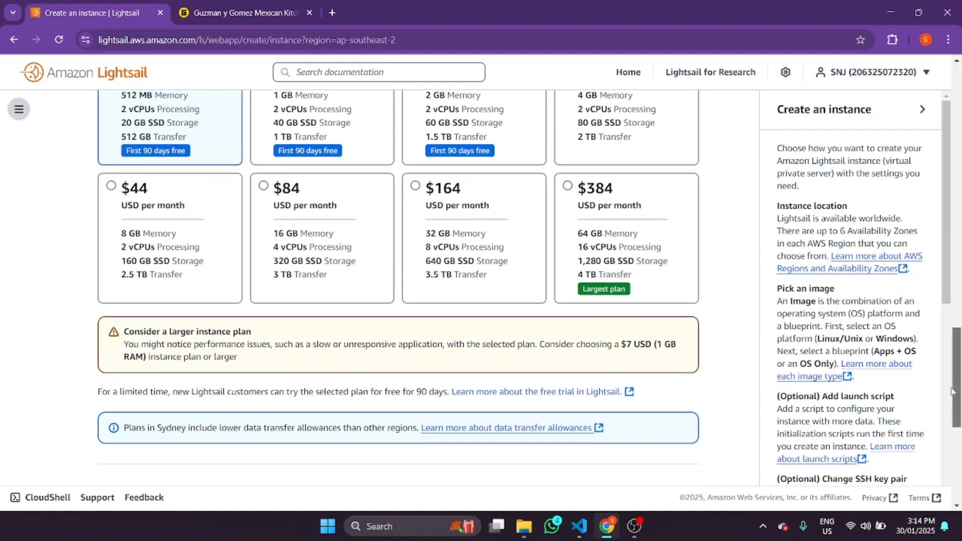
left_click_drag(953, 392, 951, 401)
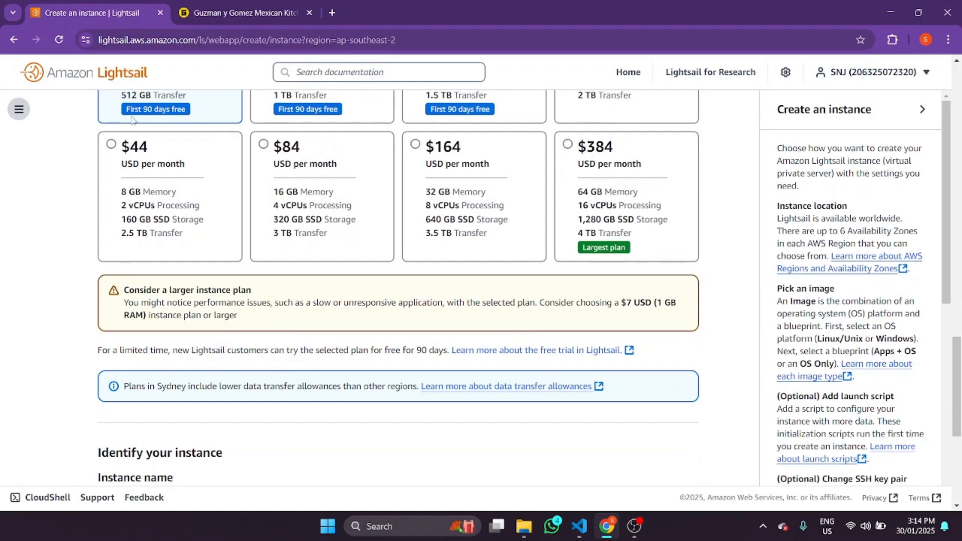
scroll(954, 396, "down", 2)
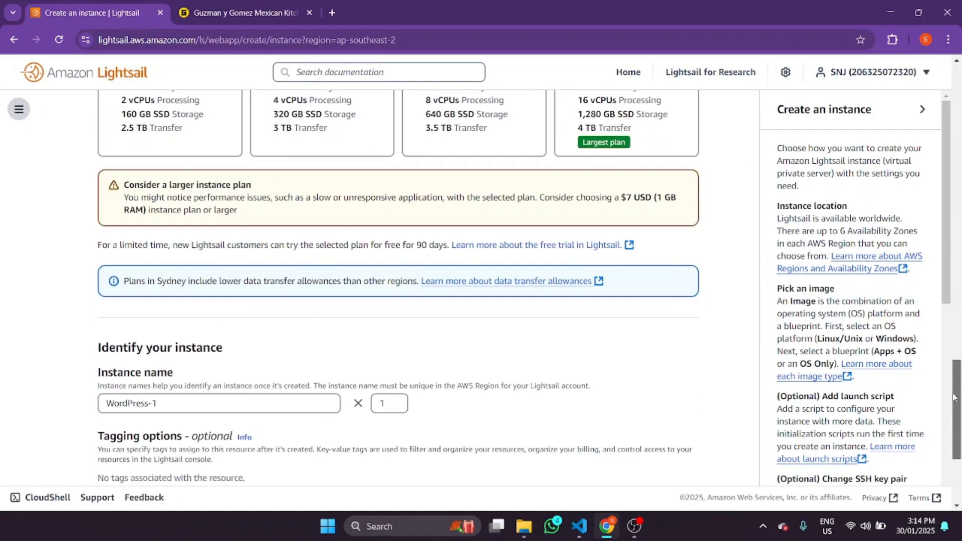
scroll(953, 396, "up", 3)
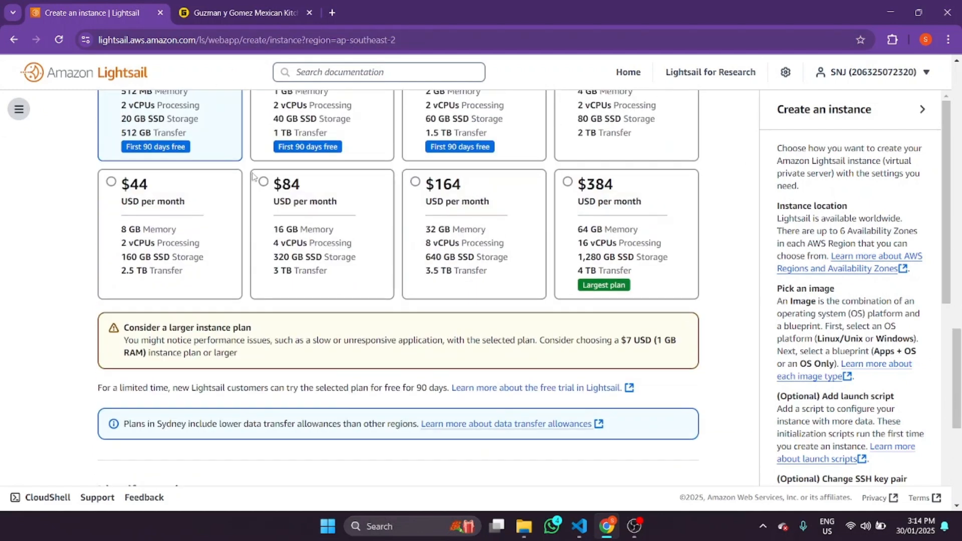
scroll(957, 350, "up", 4)
scroll(955, 366, "down", 5)
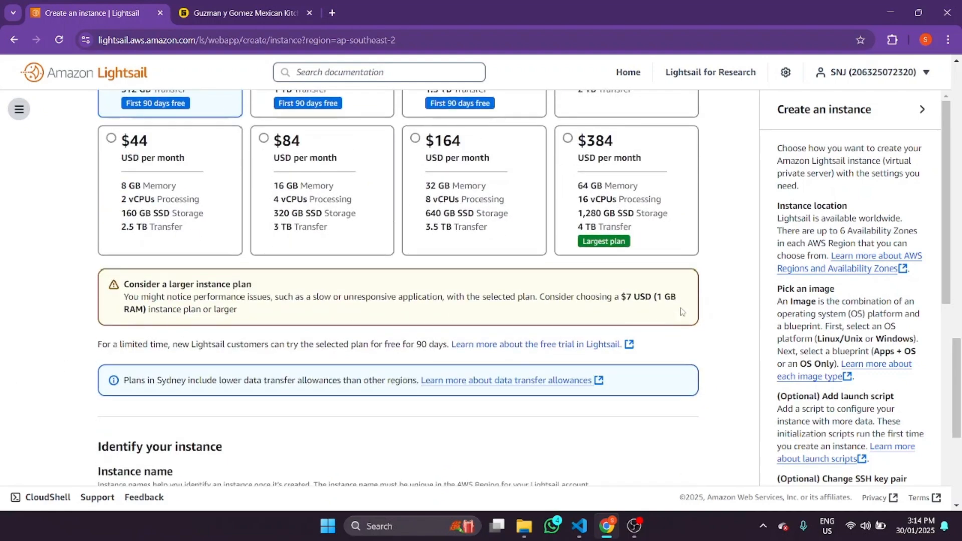
scroll(444, 281, "up", 6)
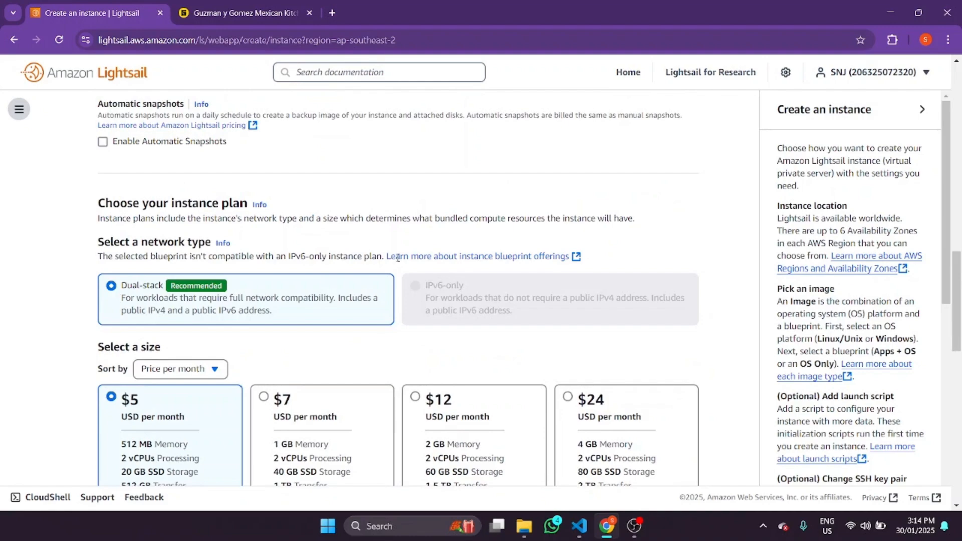
- Rename the instance to 'wordpress' and create it
left_click(960, 378)
left_click(960, 332)
left_click(960, 399)
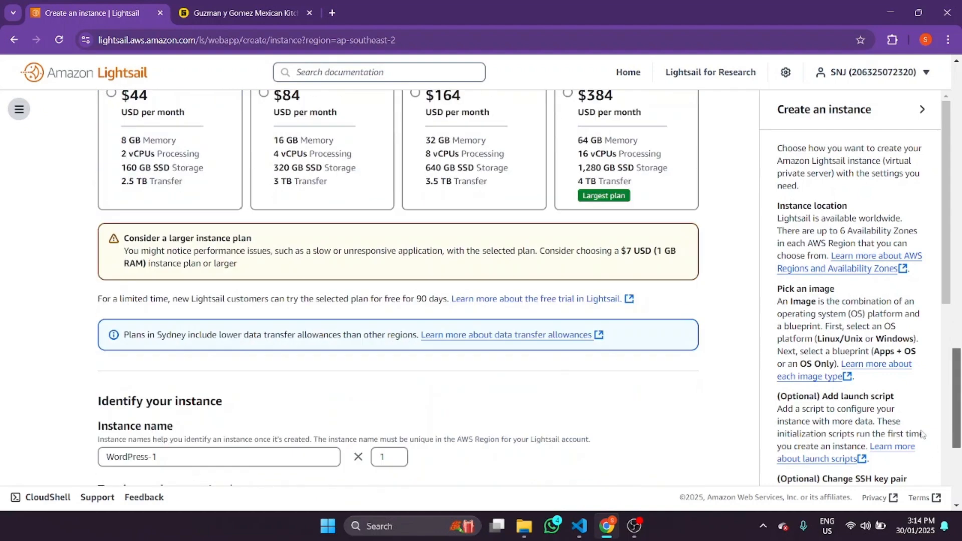
triple_click(185, 456)
type("wordpre")
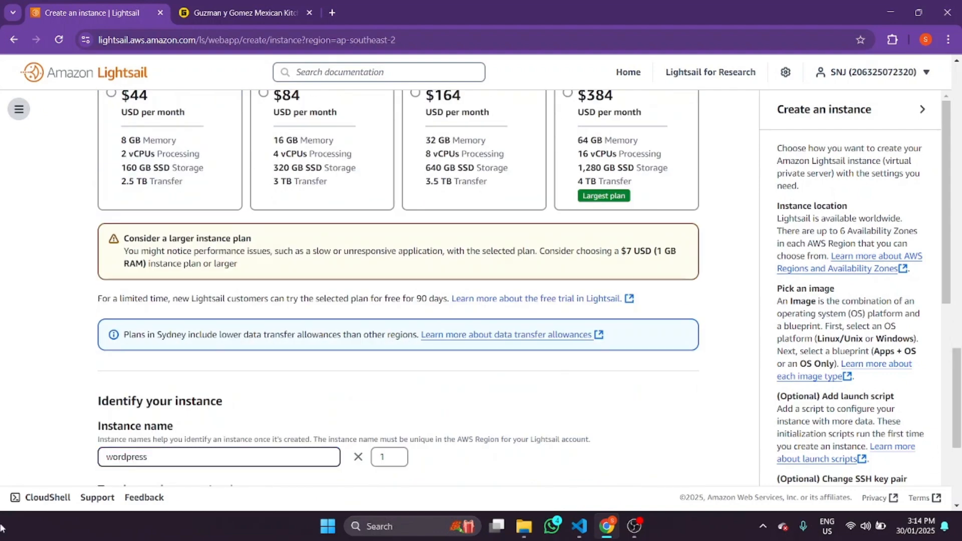
type("ss")
scroll(195, 256, "down", 5)
left_click(633, 409)
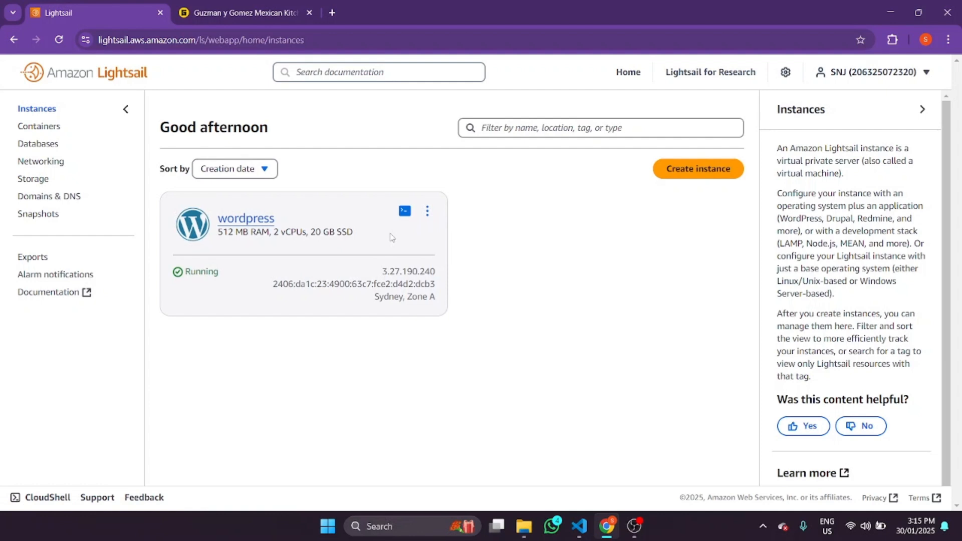
- Glance at the wordpress actions menu and Domains & DNS, then open Networking
left_click(427, 212)
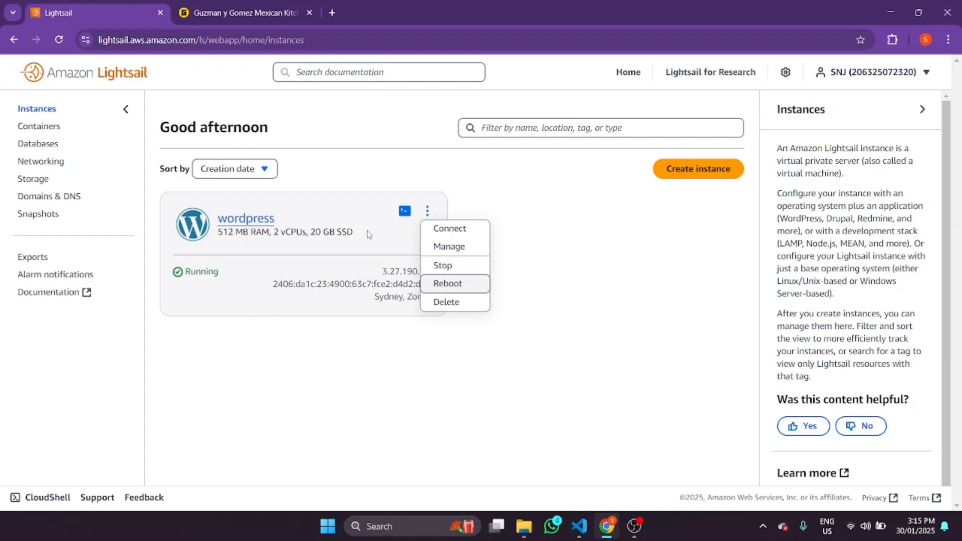
left_click(494, 248)
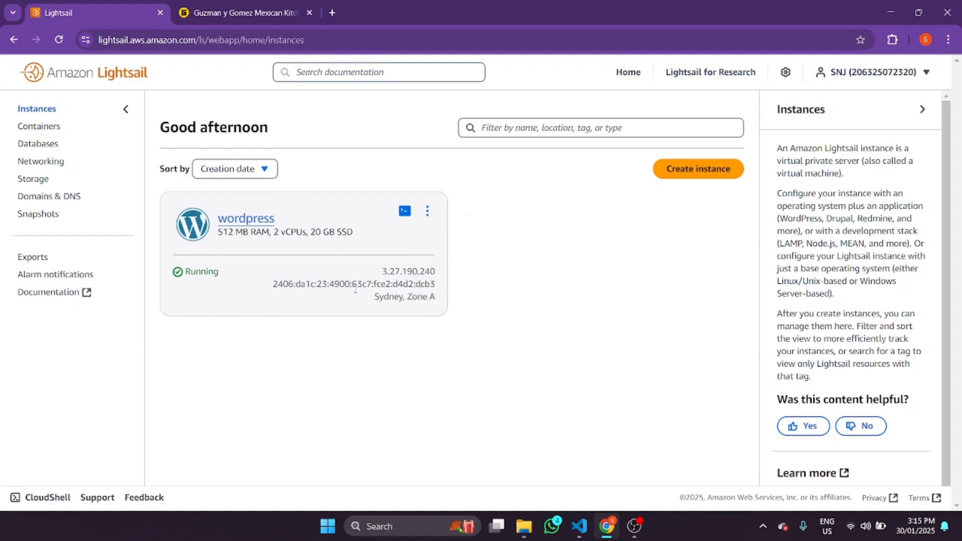
left_click(50, 197)
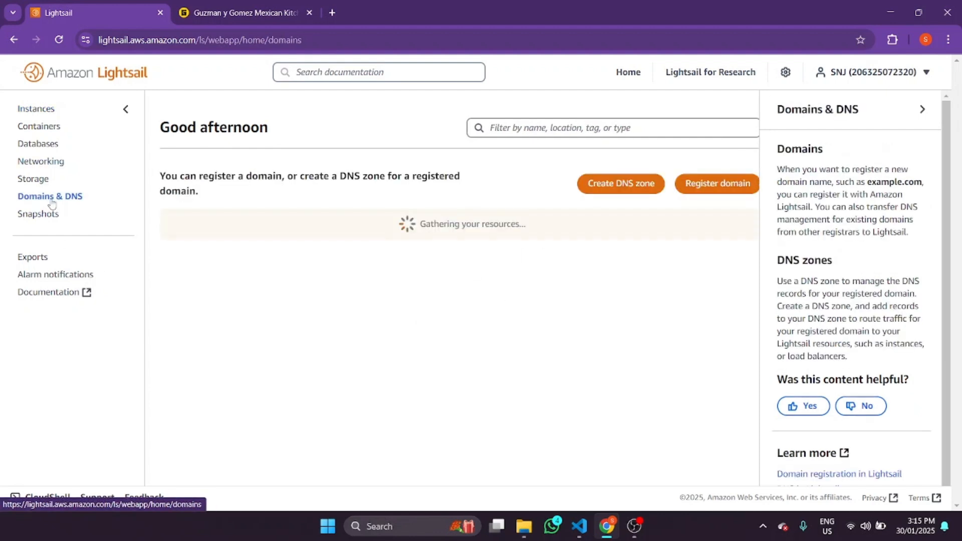
left_click(37, 111)
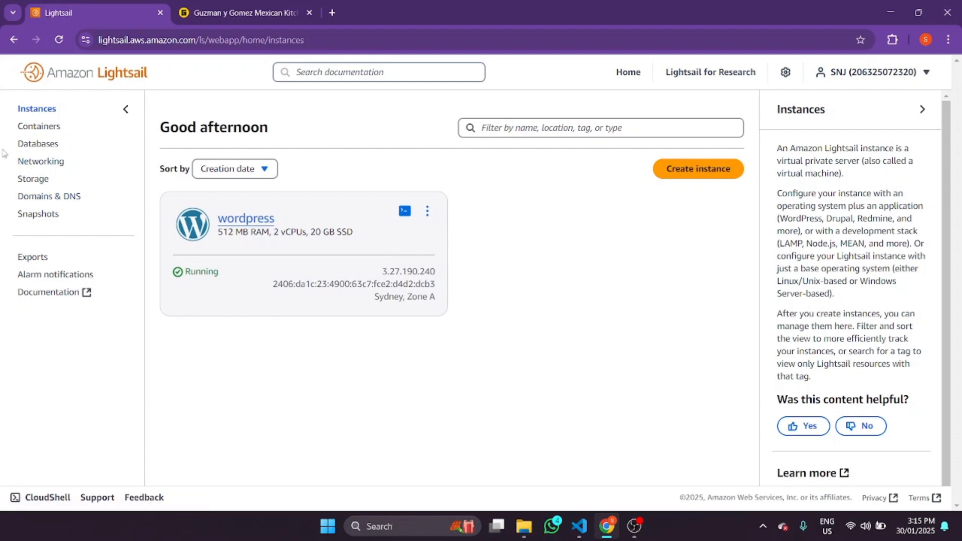
left_click(43, 162)
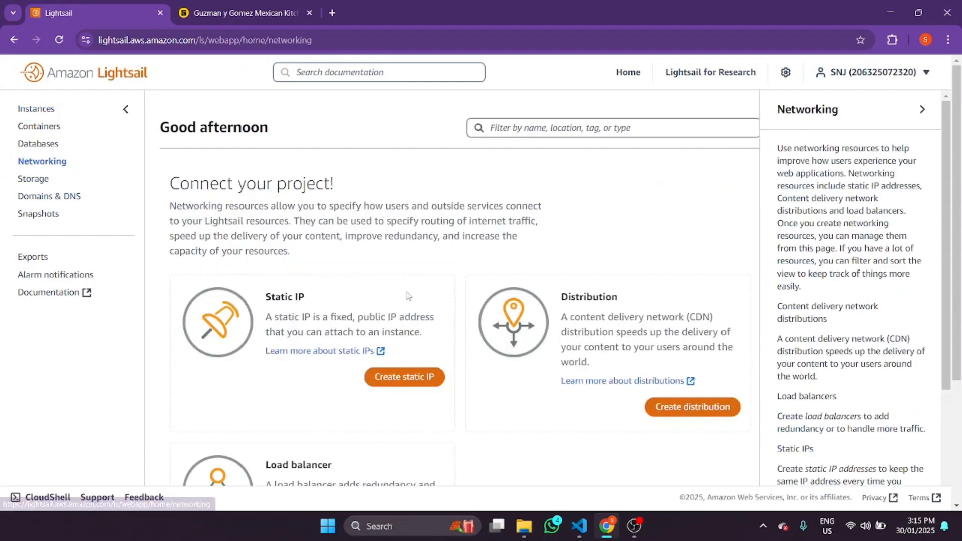
- Look over the create-load-balancer page
scroll(405, 296, "down", 3)
left_click(393, 385)
scroll(285, 226, "down", 10)
scroll(269, 221, "up", 5)
scroll(271, 222, "down", 5)
scroll(535, 306, "up", 9)
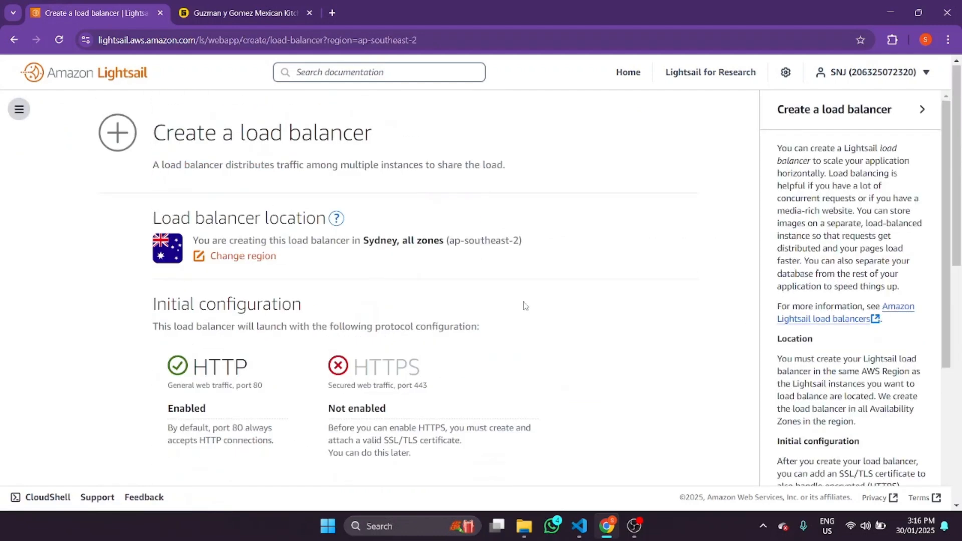
scroll(351, 361, "down", 10)
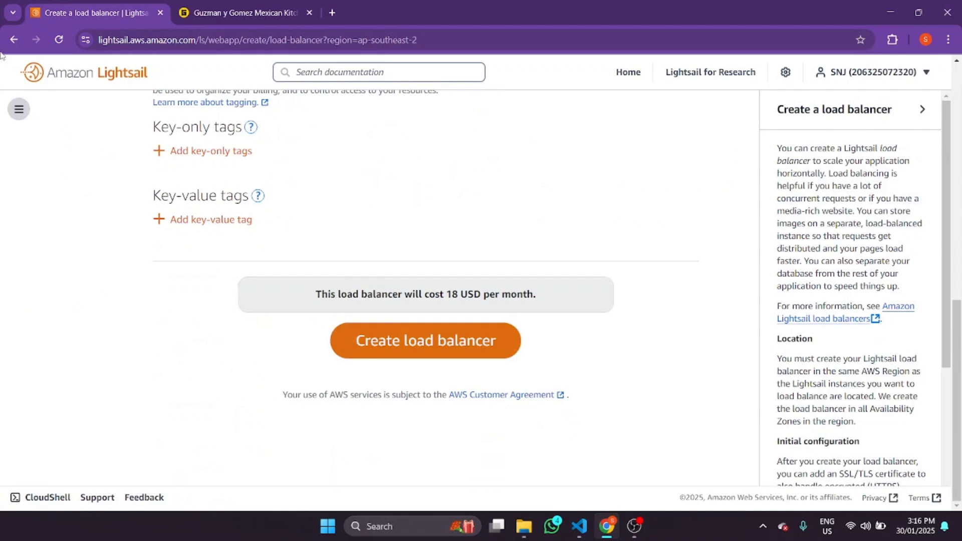
- Go back and open the wordpress instance's Connect tab showing IP 3.27.190.240
key("alt+Left")
left_click(44, 113)
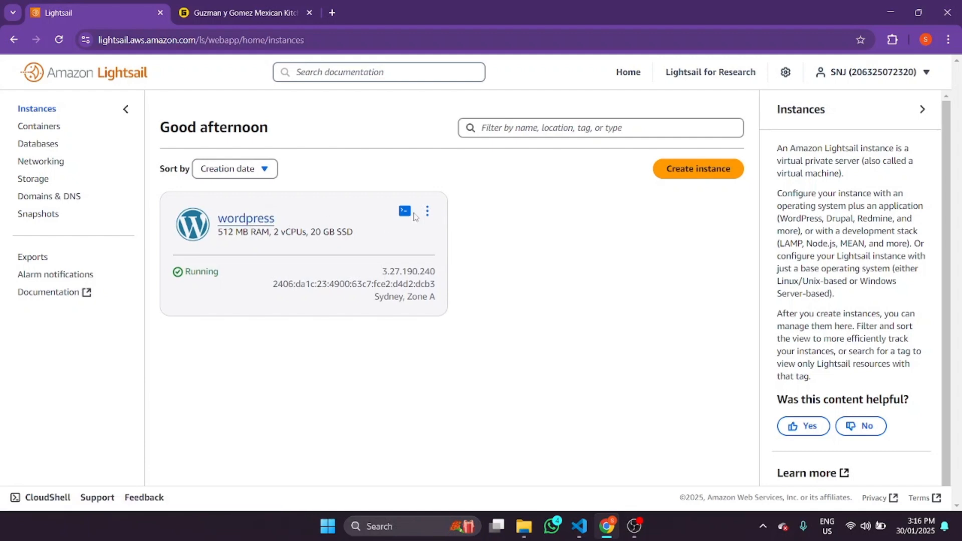
left_click(256, 213)
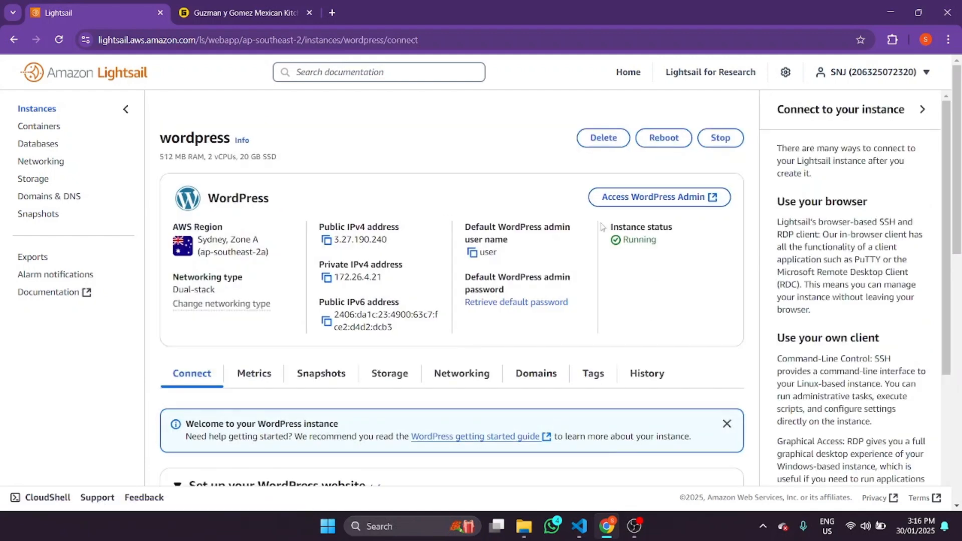
- Open the WordPress blog at public IP 3.27.190.240 in a new browser tab
left_click(326, 240)
left_click(332, 12)
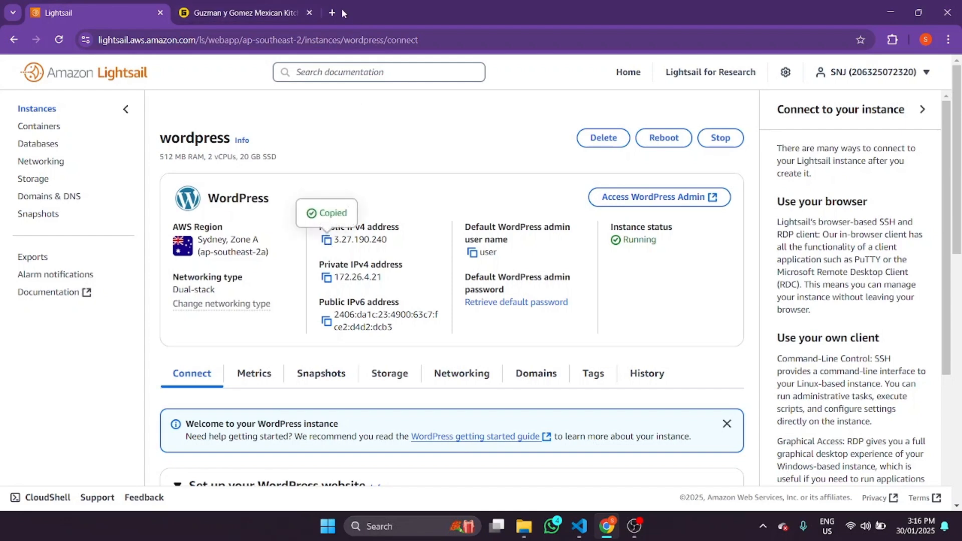
key("ctrl+v")
key("Return")
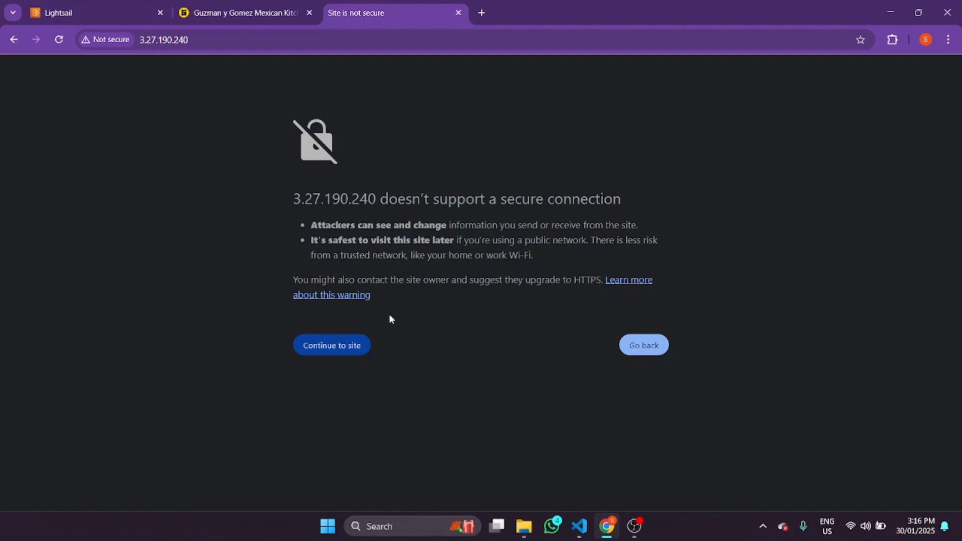
left_click(359, 342)
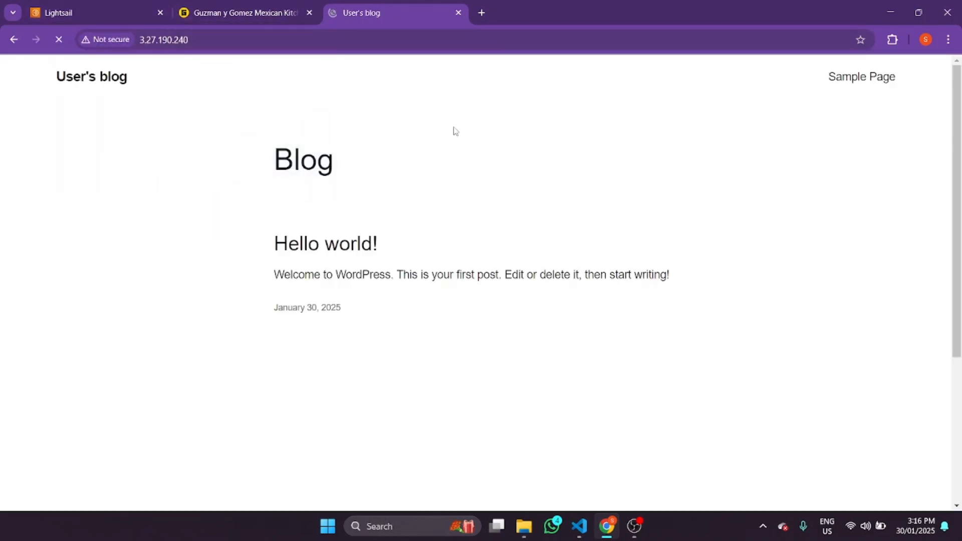
- Append /wp-admin/ to the site address to load the WordPress admin login page
left_click(228, 36)
scroll(819, 277, "down", 2)
scroll(819, 277, "up", 2)
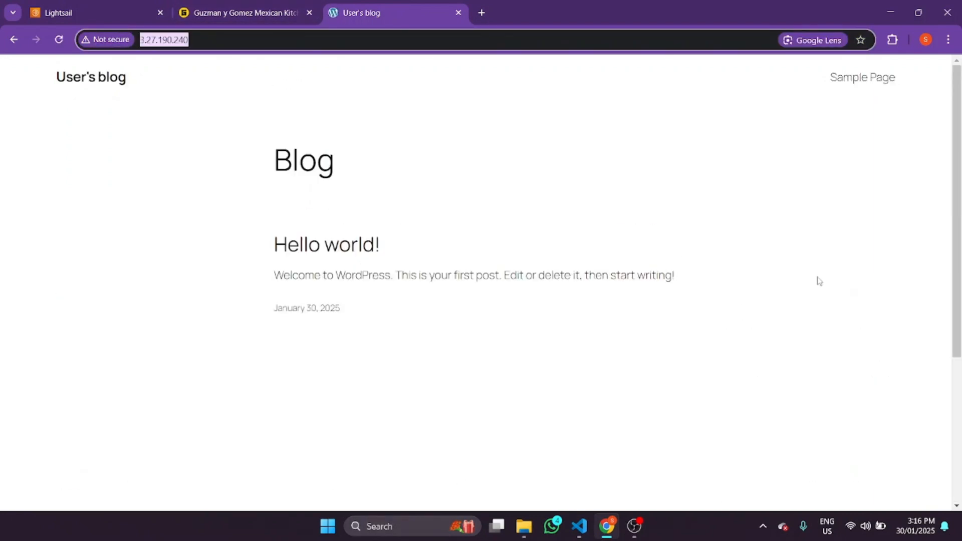
left_click(232, 44)
type("/")
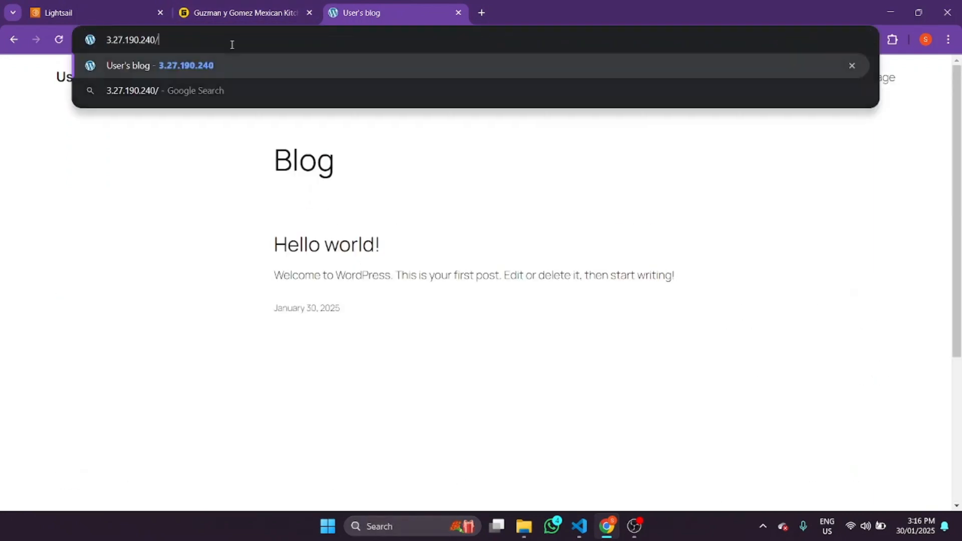
type("wp-")
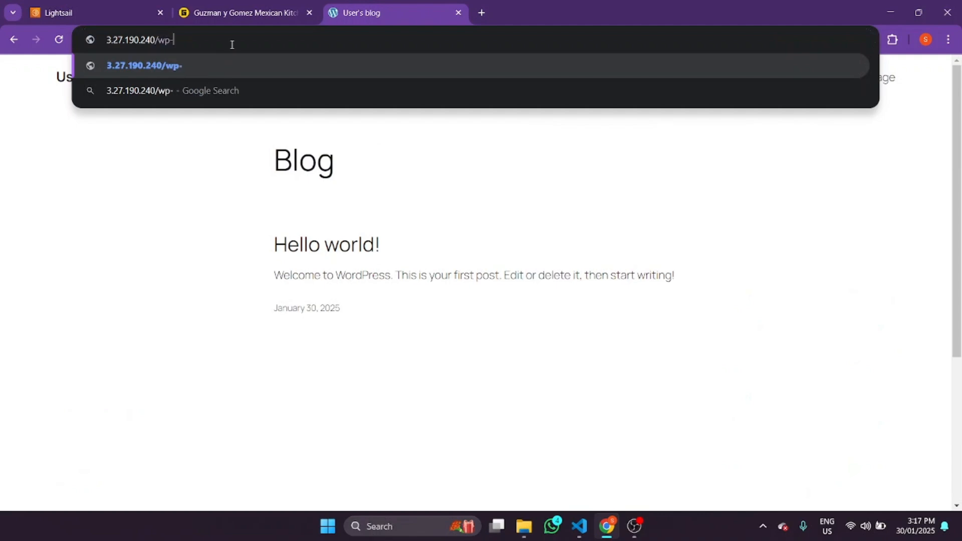
type("admin/")
key("Return")
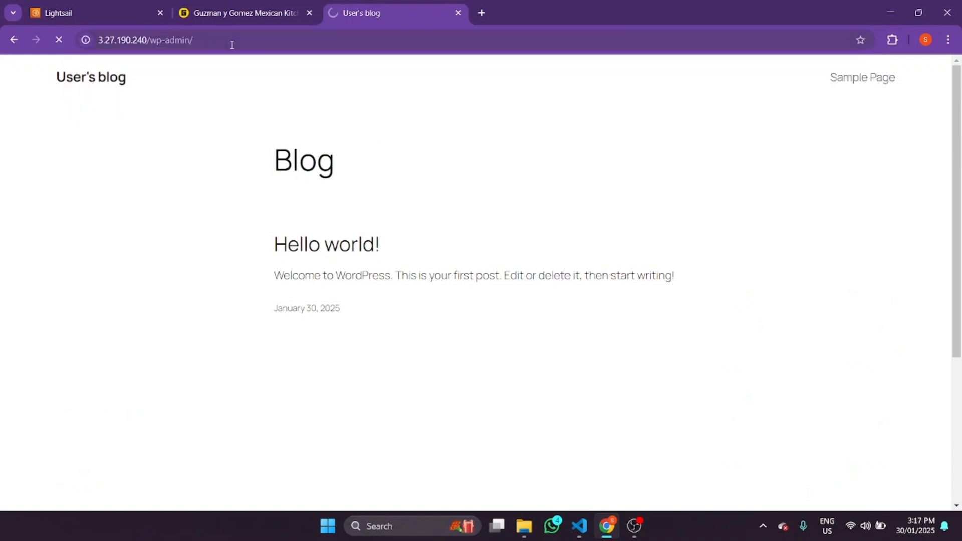
key("ctrl+Tab")
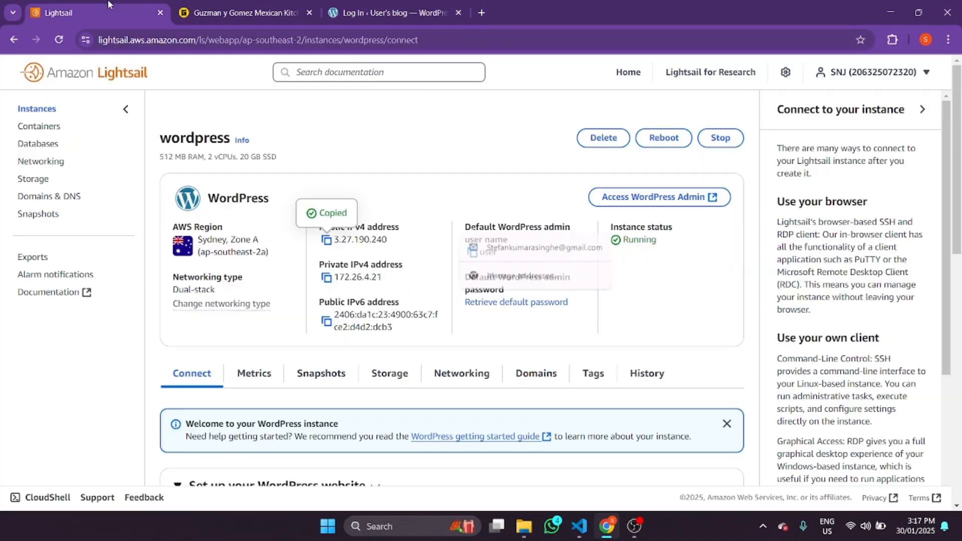
- Copy the default admin user name 'user' into the WordPress login Username field
scroll(448, 289, "down", 8)
scroll(449, 290, "up", 8)
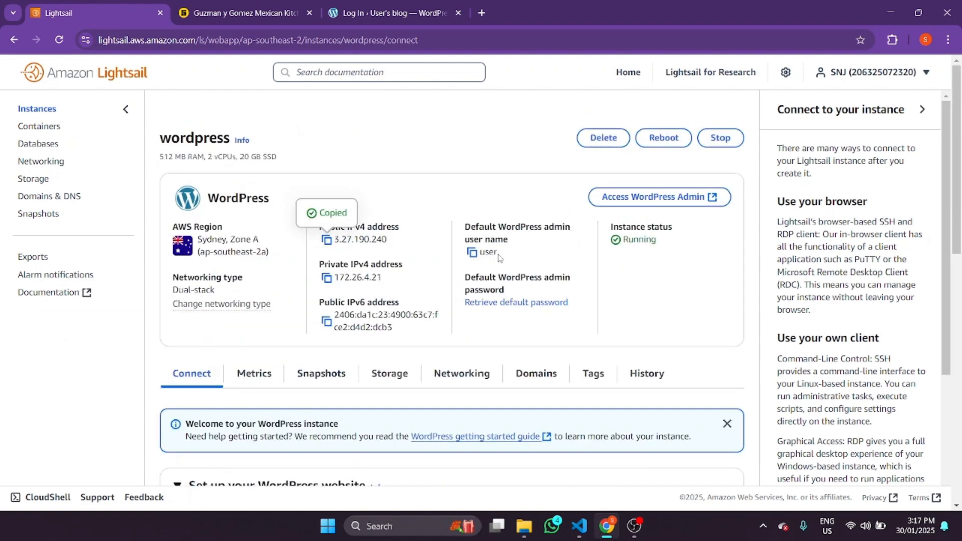
left_click_drag(499, 258, 480, 253)
left_click(472, 252)
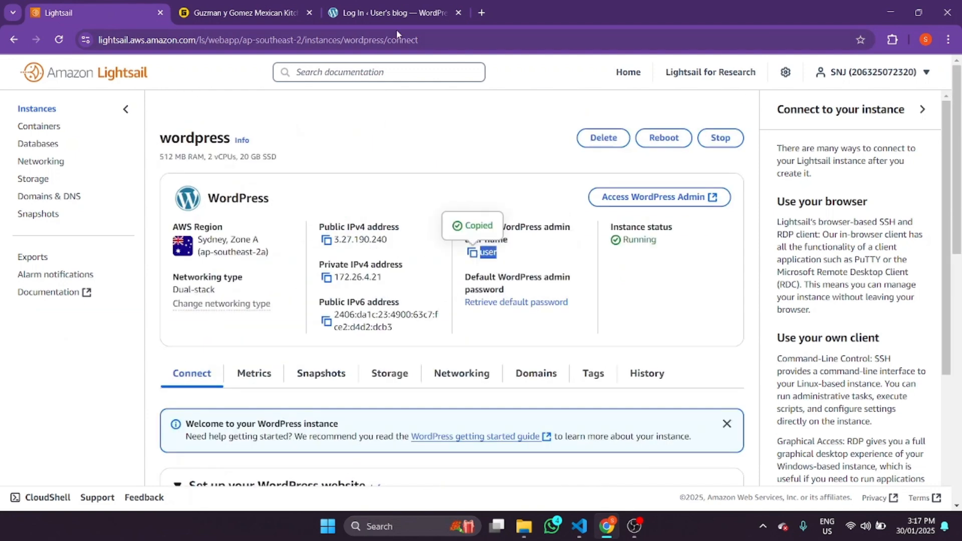
key("ctrl+shift+Tab")
key("ctrl+v")
left_click(96, 13)
- Open the 'Retrieve default password' instructions in a new tab and scroll to Step 1
right_click(510, 308)
left_click(541, 313)
left_click(245, 13)
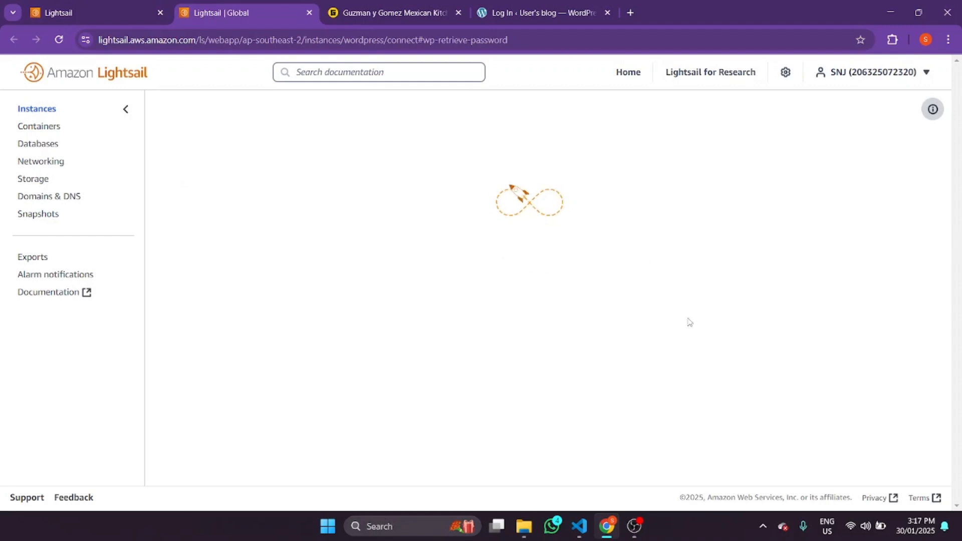
scroll(606, 315, "down", 3)
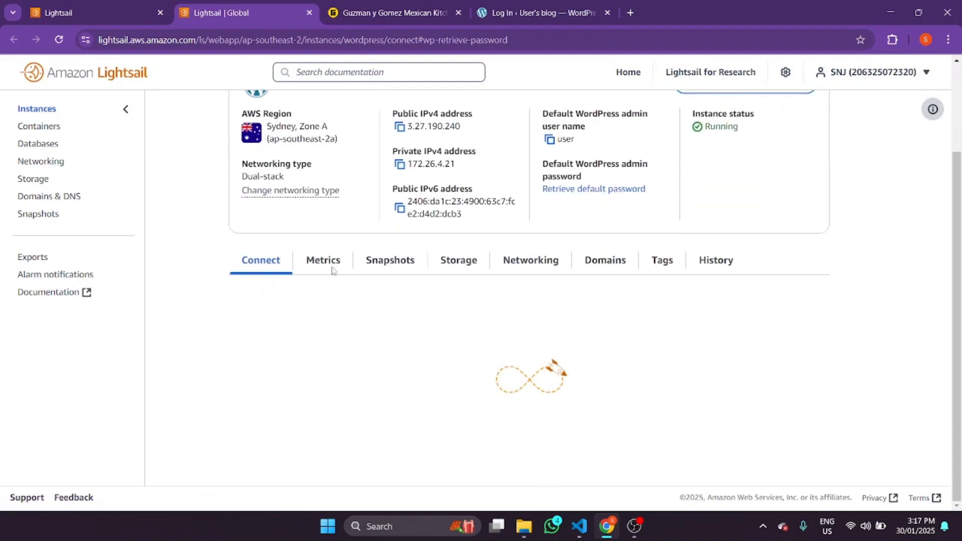
scroll(328, 262, "up", 3)
scroll(494, 380, "down", 8)
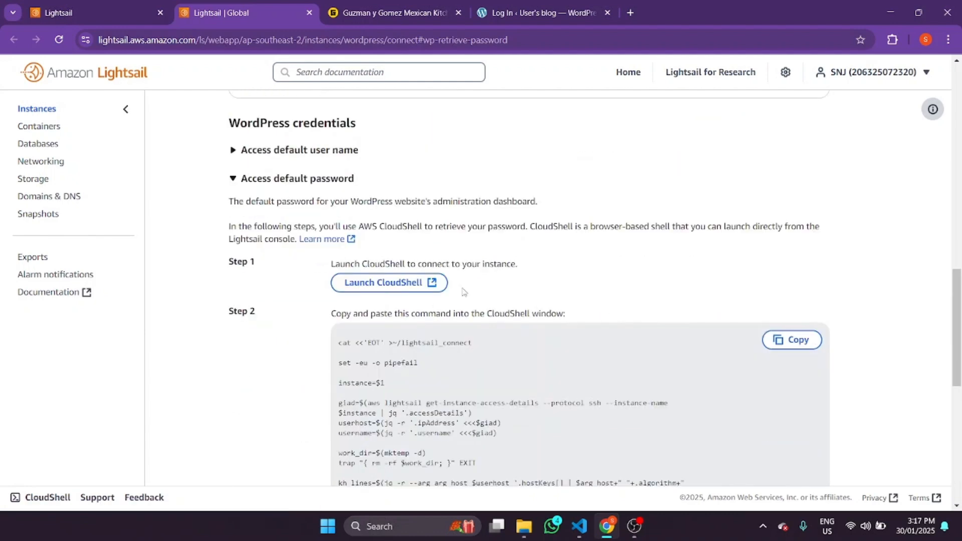
left_click_drag(957, 326, 956, 309)
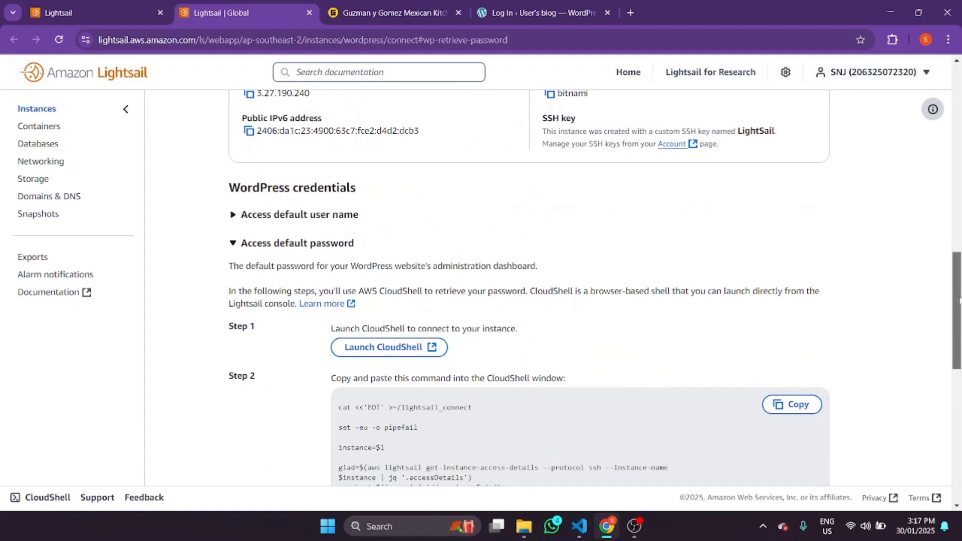
- Launch CloudShell and run the copied Step 2 connection script in its terminal
left_click(369, 347)
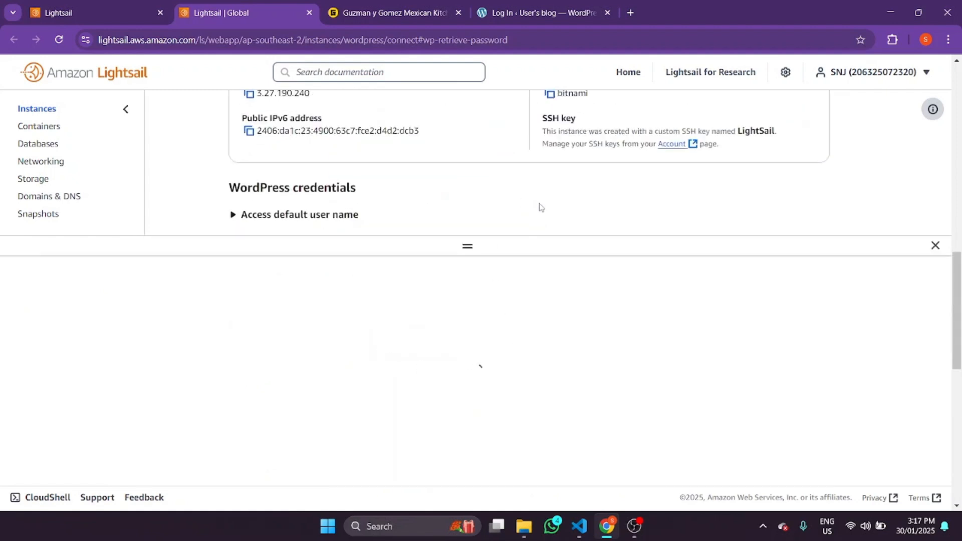
scroll(634, 189, "down", 7)
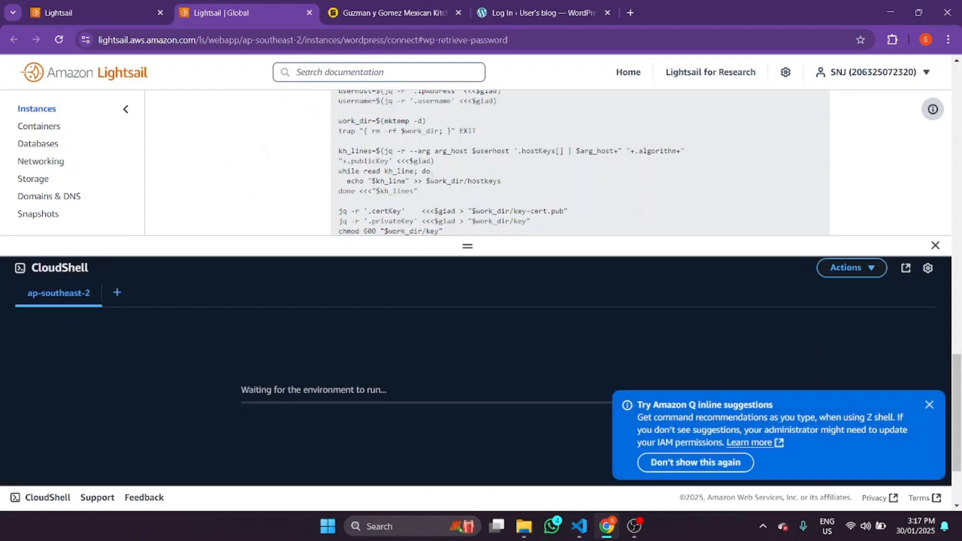
left_click_drag(957, 381, 957, 333)
left_click(792, 193)
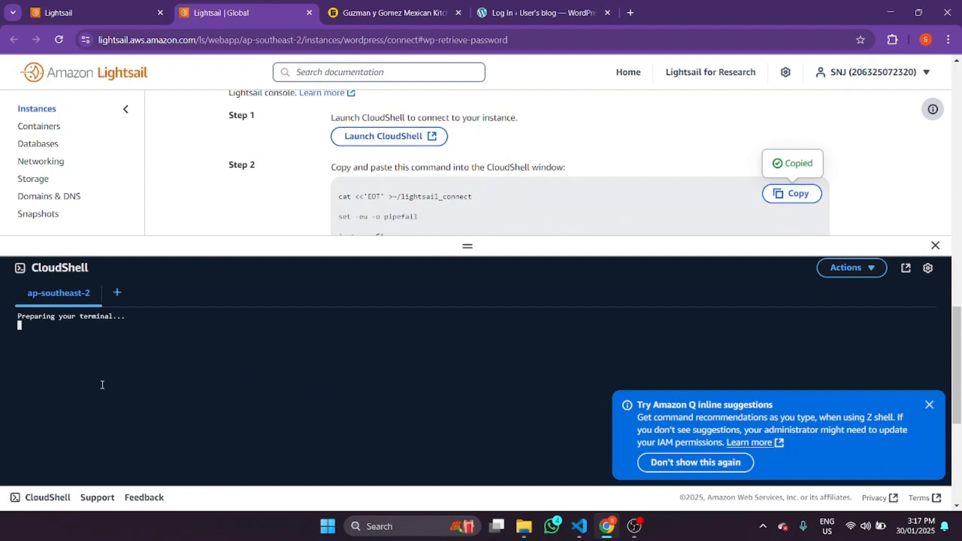
key("ctrl+v")
left_click(566, 459)
scroll(348, 355, "down", 5)
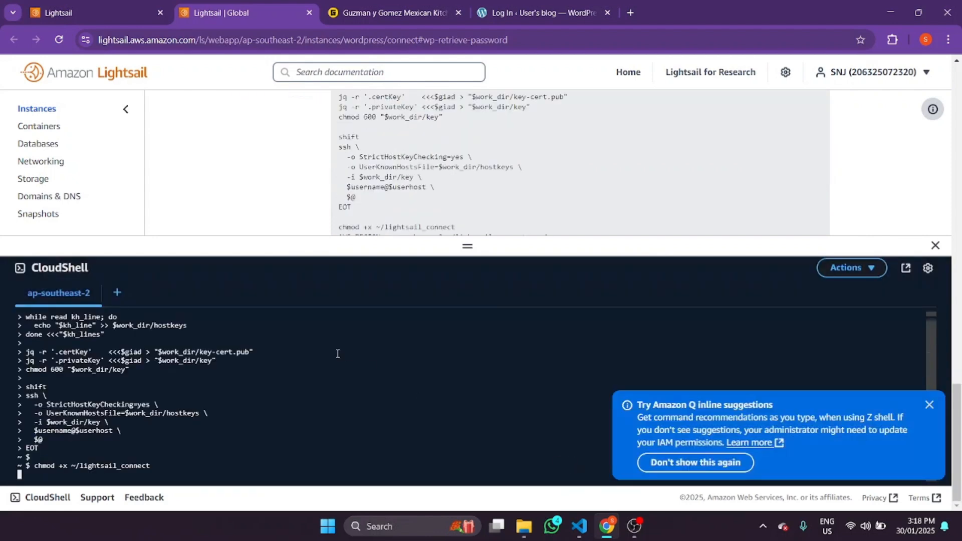
left_click(930, 406)
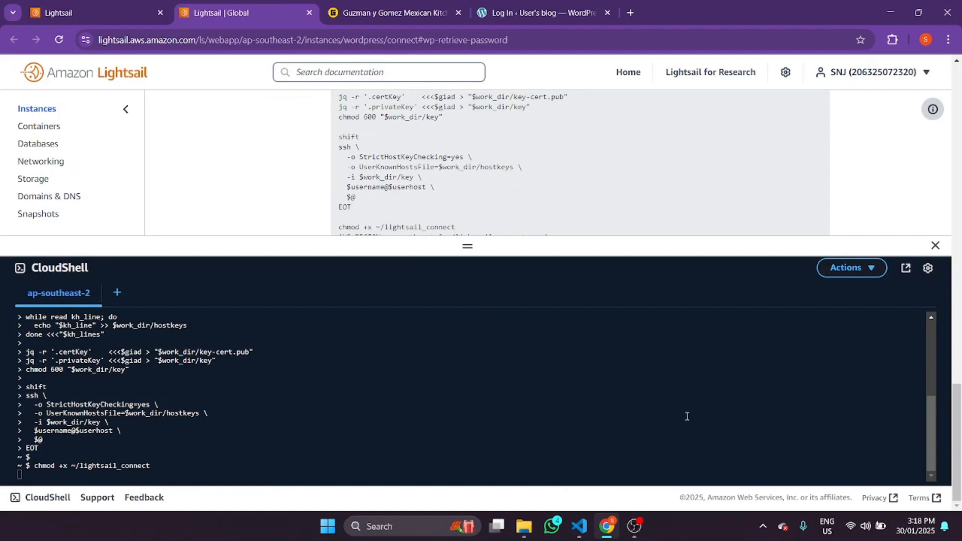
- Run the password command, then copy the printed admin password into the login Password field
left_click(100, 456)
key("ctrl+v")
key("Return")
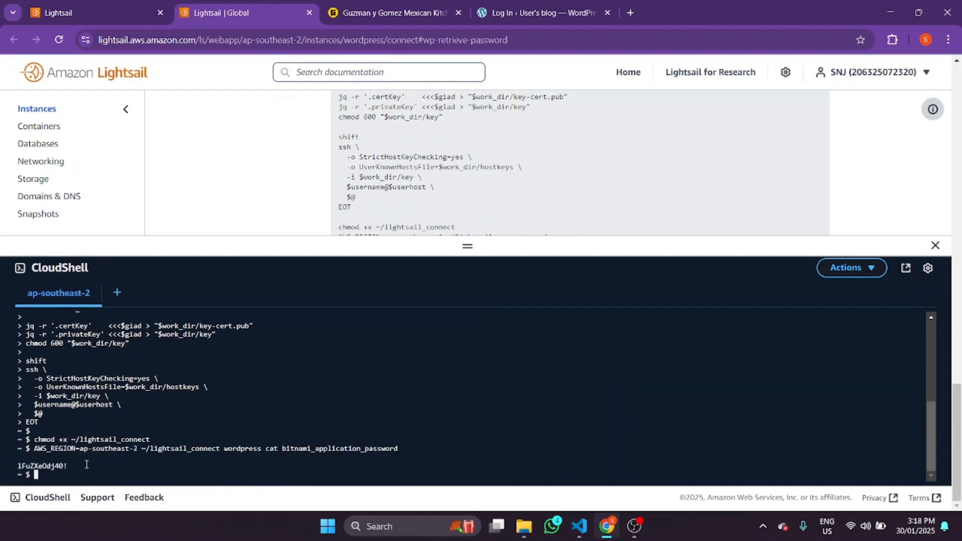
left_click_drag(48, 472, 6, 469)
left_click(79, 463)
left_click_drag(69, 466, 13, 467)
left_click(541, 12)
left_click(459, 271)
key("ctrl+v")
- Log in to WordPress as the admin user and let Chrome save the password
left_click(553, 299)
left_click(414, 7)
left_click(474, 5)
left_click(407, 4)
left_click(476, 6)
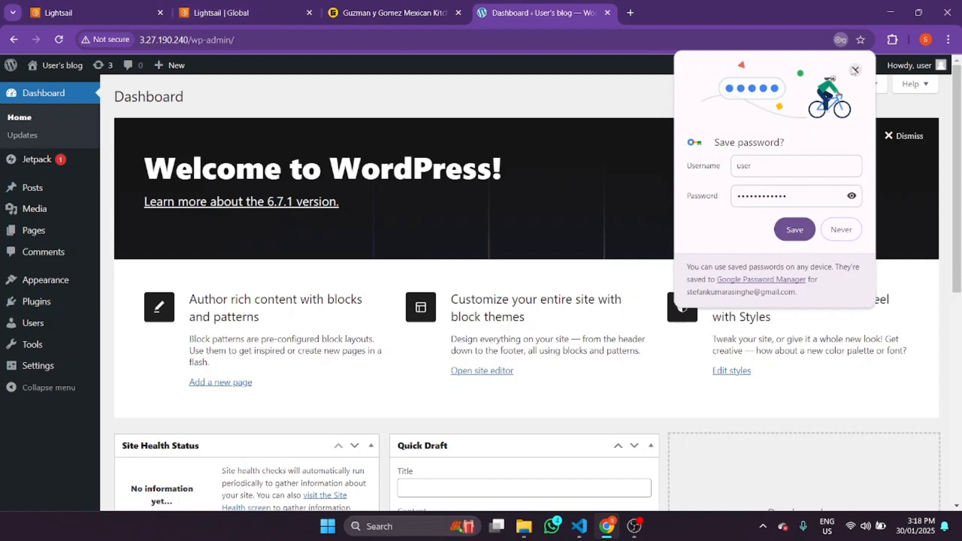
left_click(795, 229)
- Look over the Dashboard: WordPress 6.7.1, Twenty Twenty-Five theme, 1 post, 1 page, 1 comment
mouse_move(73, 161)
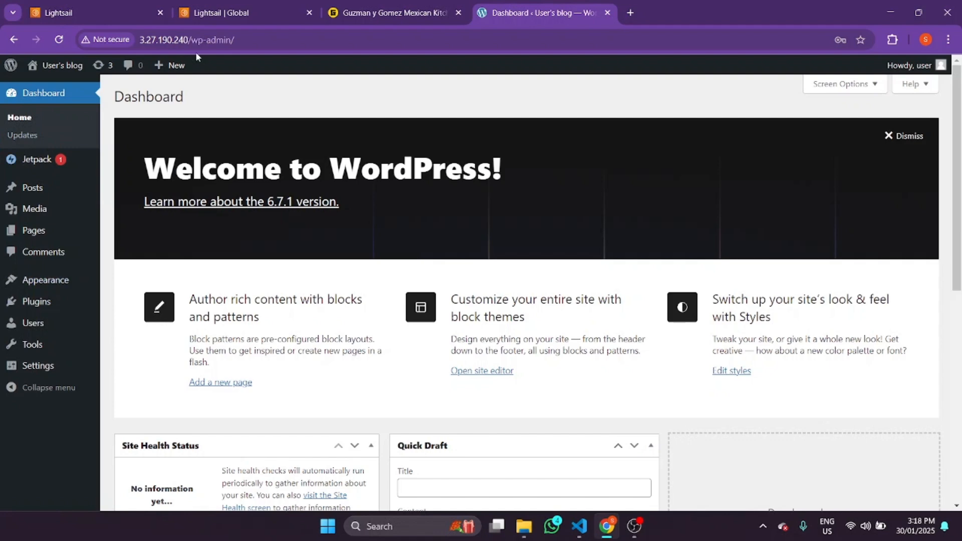
mouse_move(79, 75)
mouse_move(33, 377)
scroll(207, 291, "down", 7)
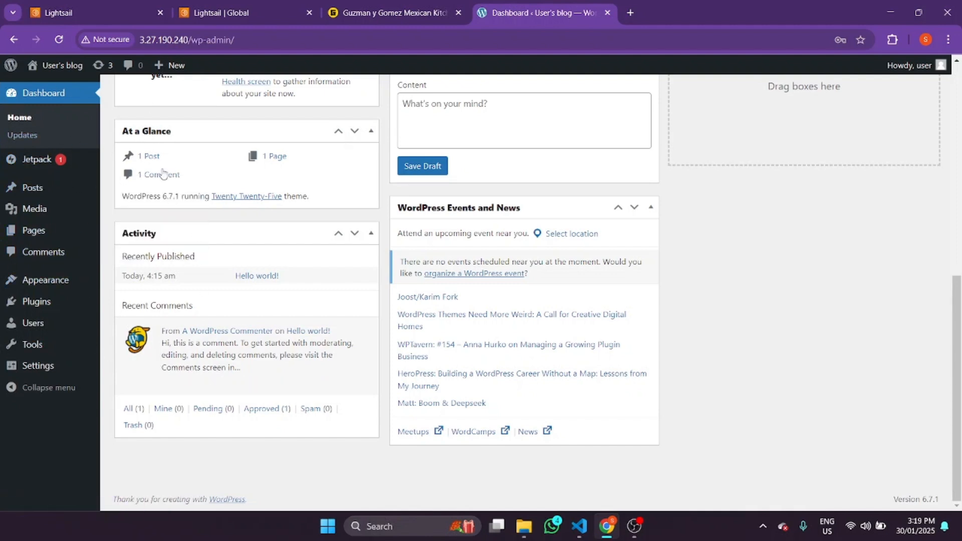
scroll(592, 337, "up", 8)
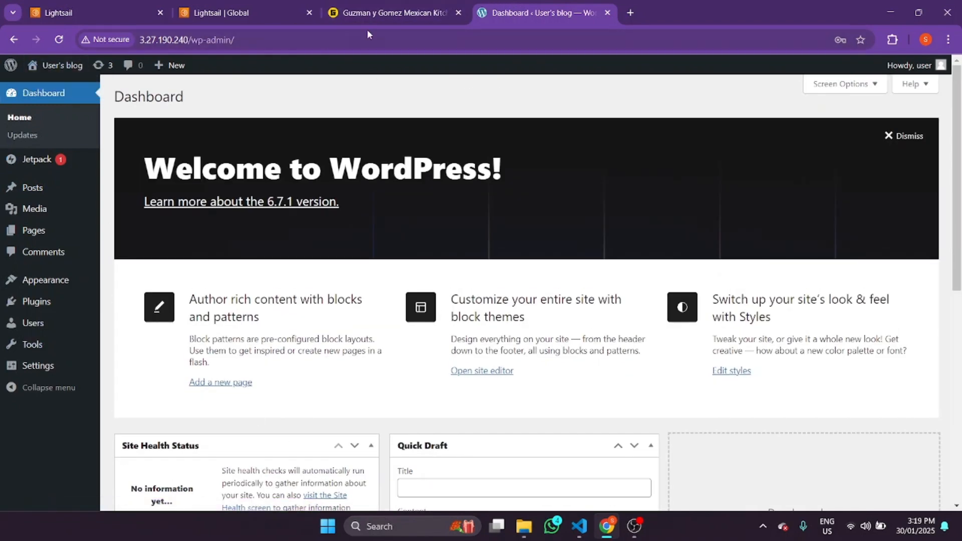
- Replace /wp-admin/ with /.htaccess in the site address and confirm it returns 403 Forbidden
mouse_move(941, 68)
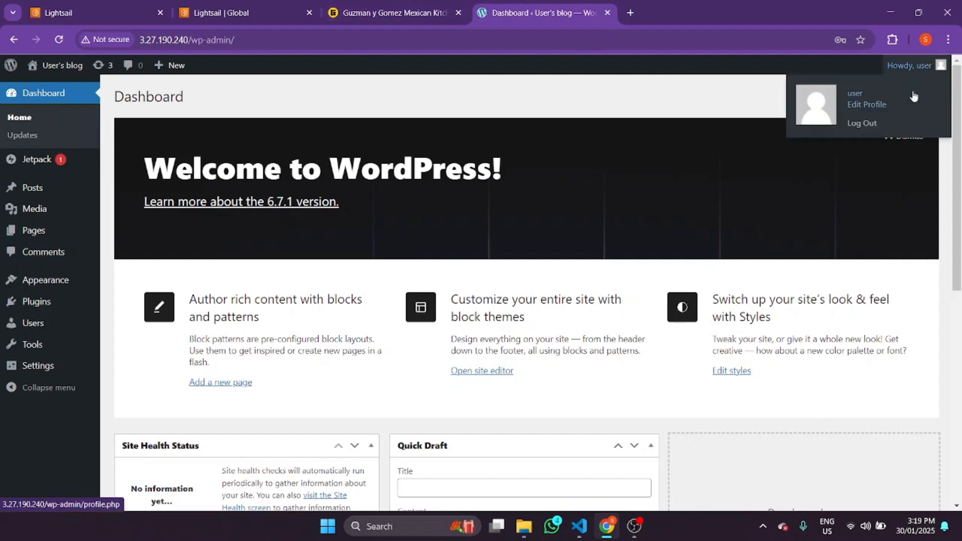
left_click(426, 11)
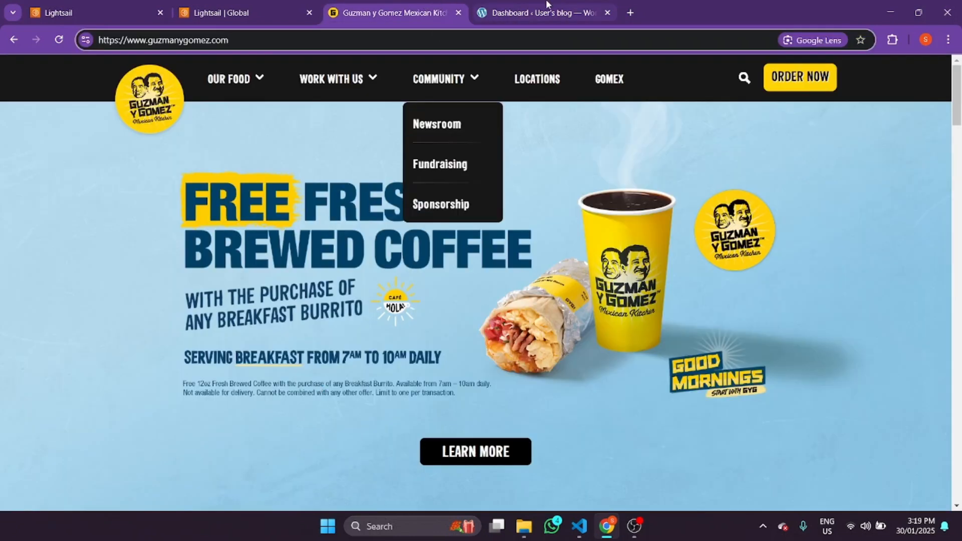
left_click(547, 6)
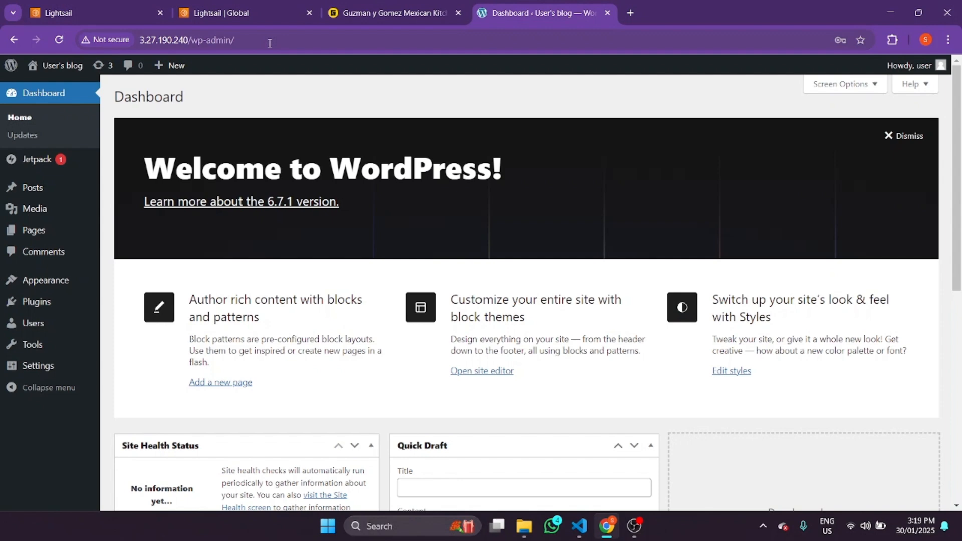
left_click_drag(234, 41, 188, 42)
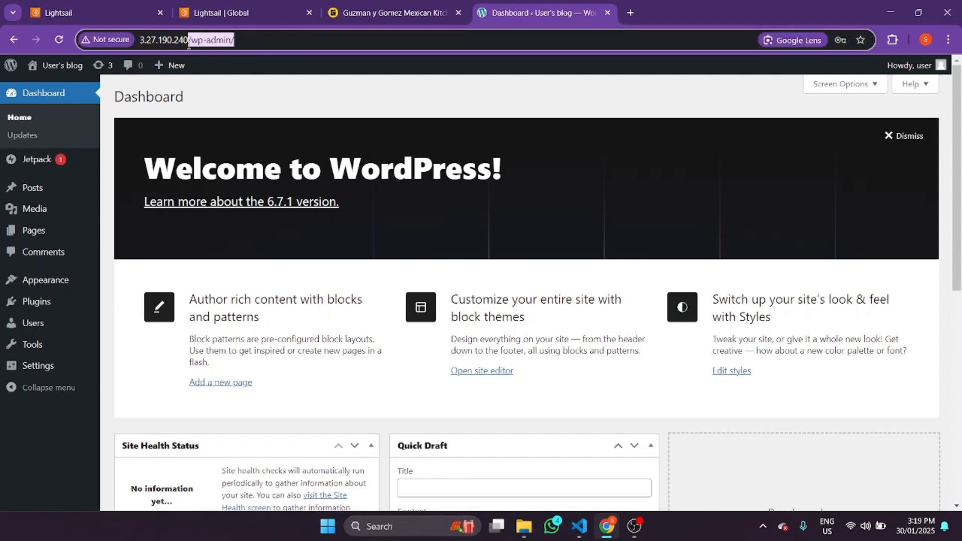
type("/")
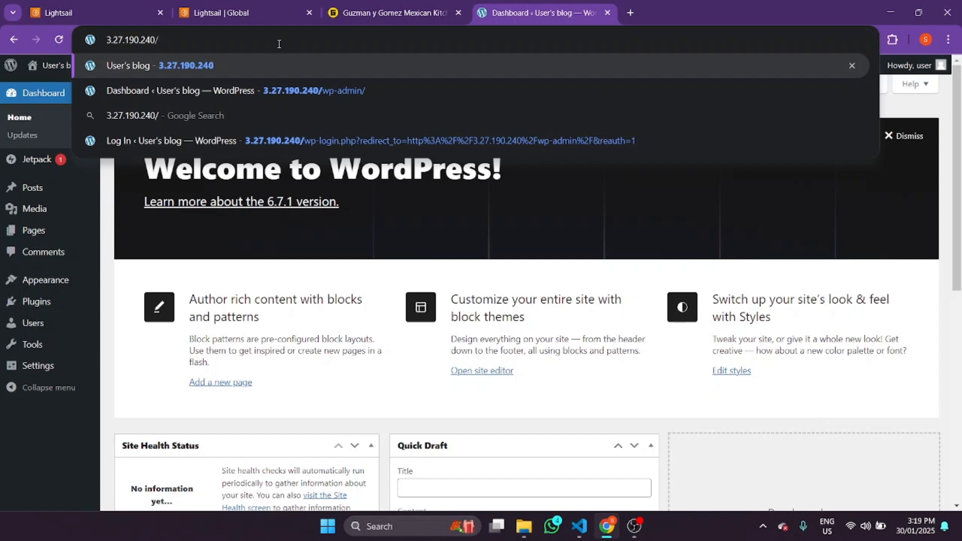
type(".ht")
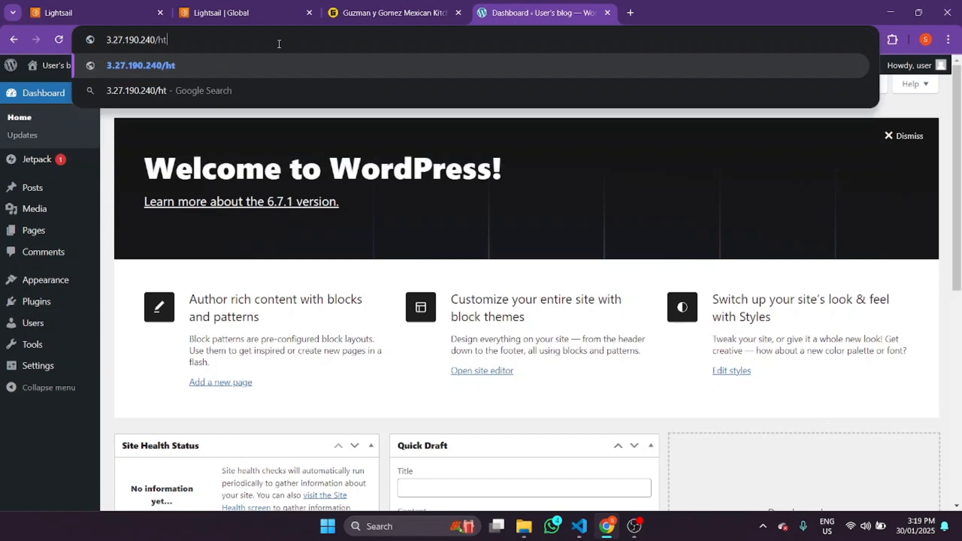
key("BackSpace")
key("BackSpace")
key("BackSpace")
type(".hr")
key("BackSpace")
type("taccess")
key("Return")
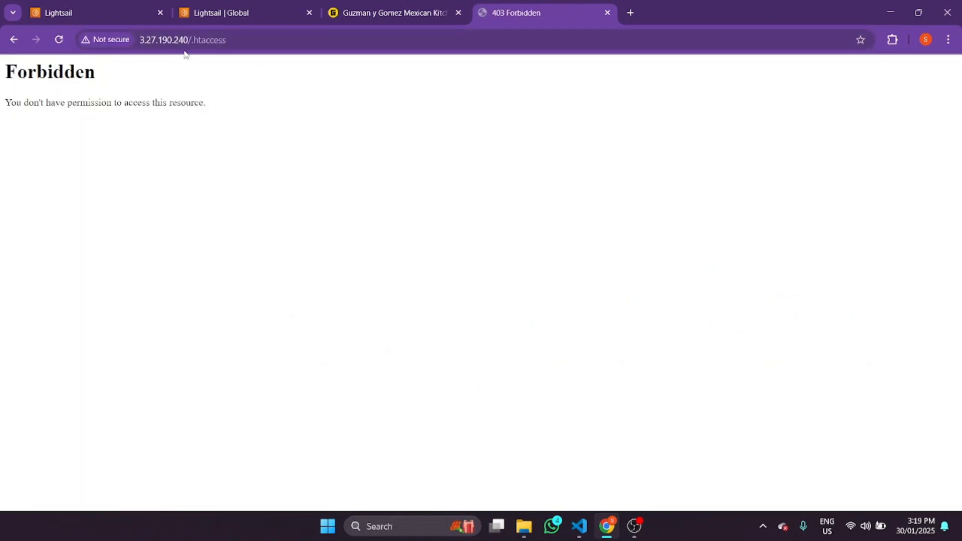
left_click(400, 7)
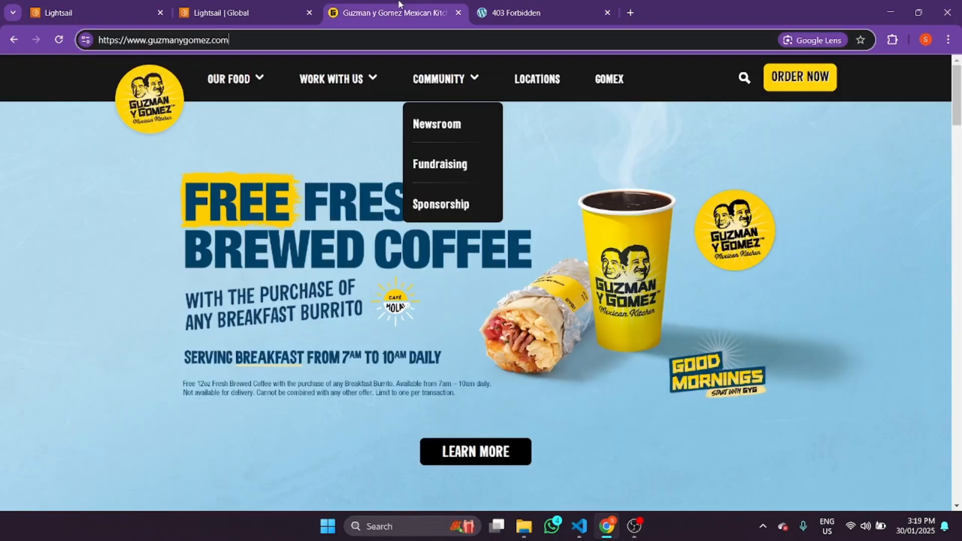
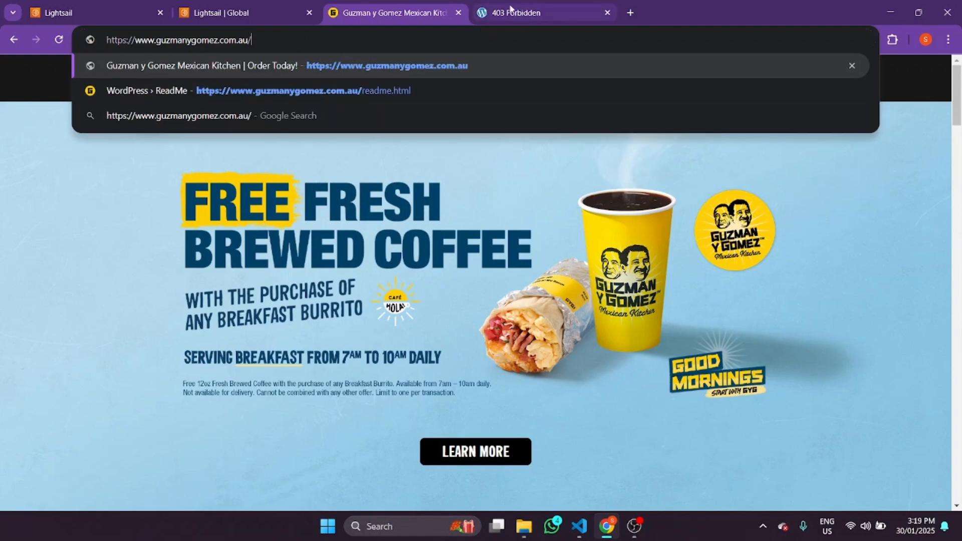
- Flip between the 403, Guzman y Gomez and Lightsail tabs, ending on the 403 page
left_click(519, 6)
left_click(331, 5)
left_click(501, 6)
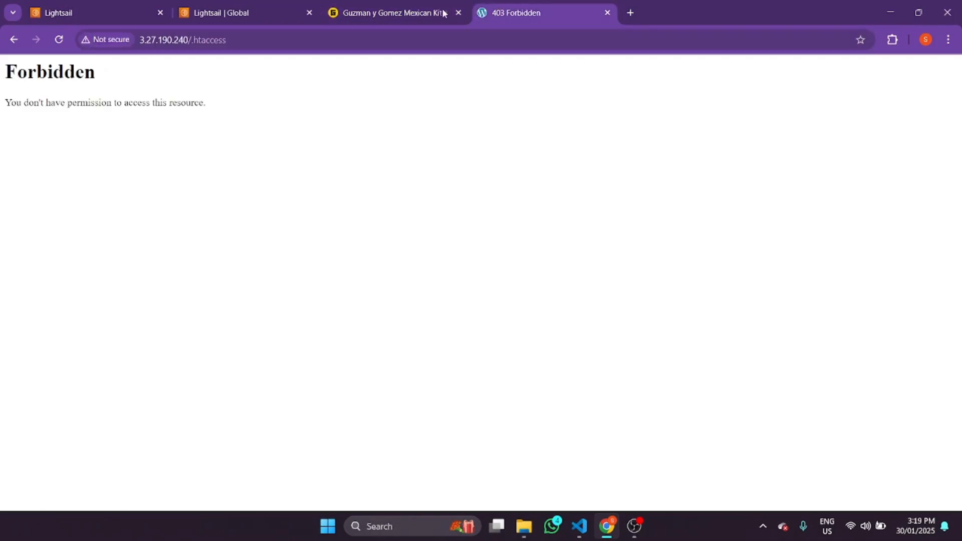
left_click(256, 4)
left_click(362, 7)
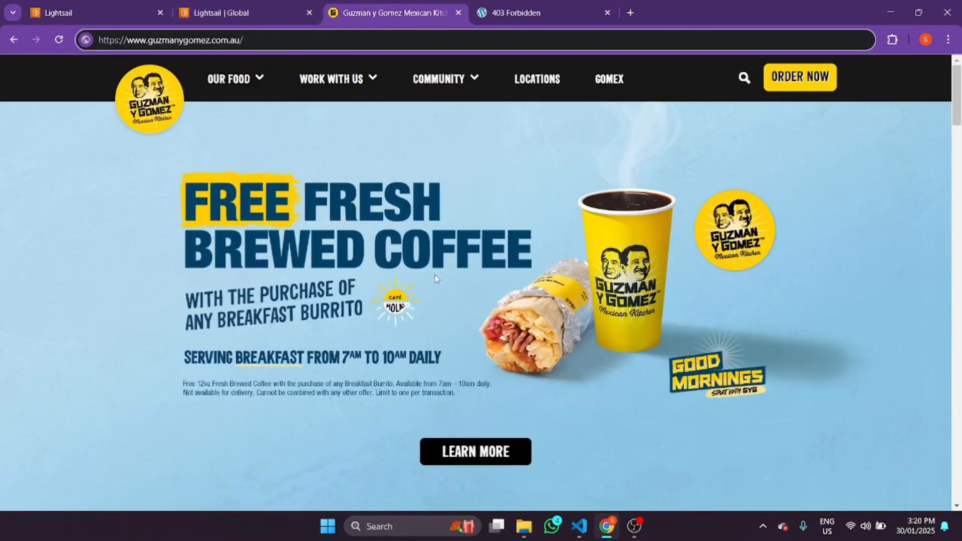
left_click(558, 6)
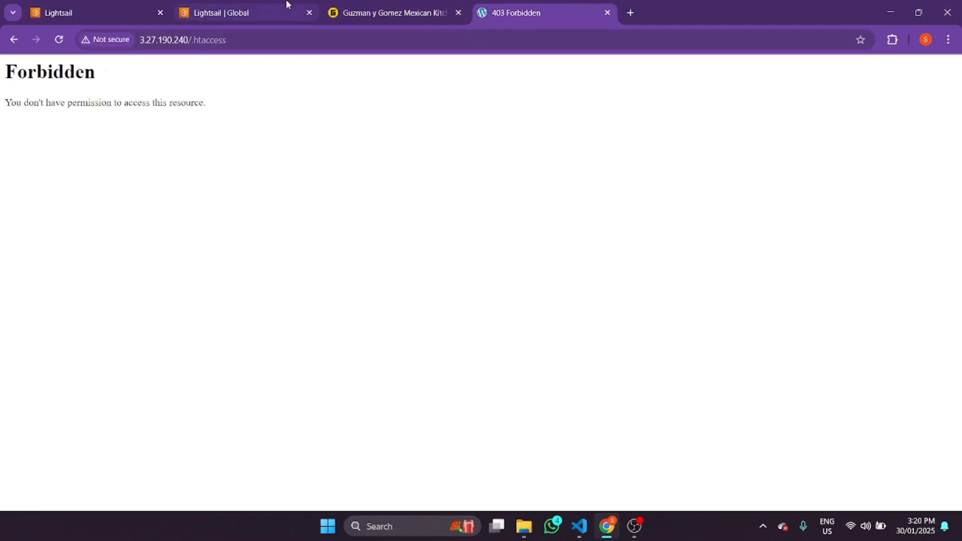
- Delete .htaccess from the 403 page's address and return to the Lightsail instance page
left_click_drag(239, 40, 192, 50)
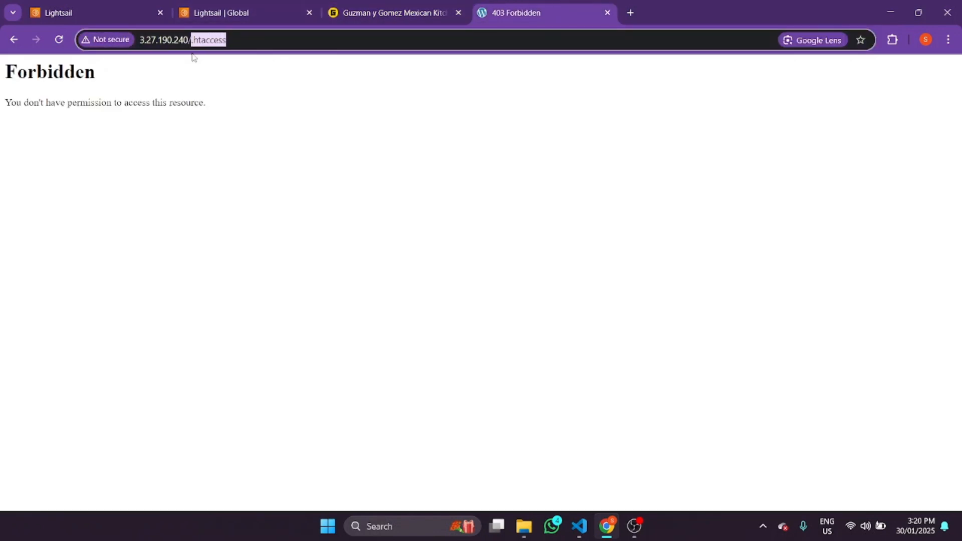
key("BackSpace")
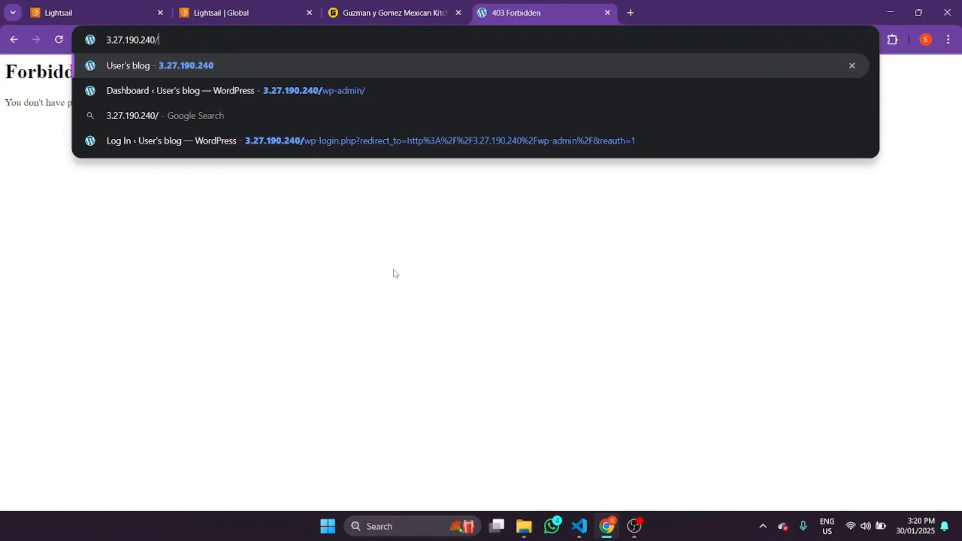
left_click(235, 12)
scroll(752, 161, "up", 10)
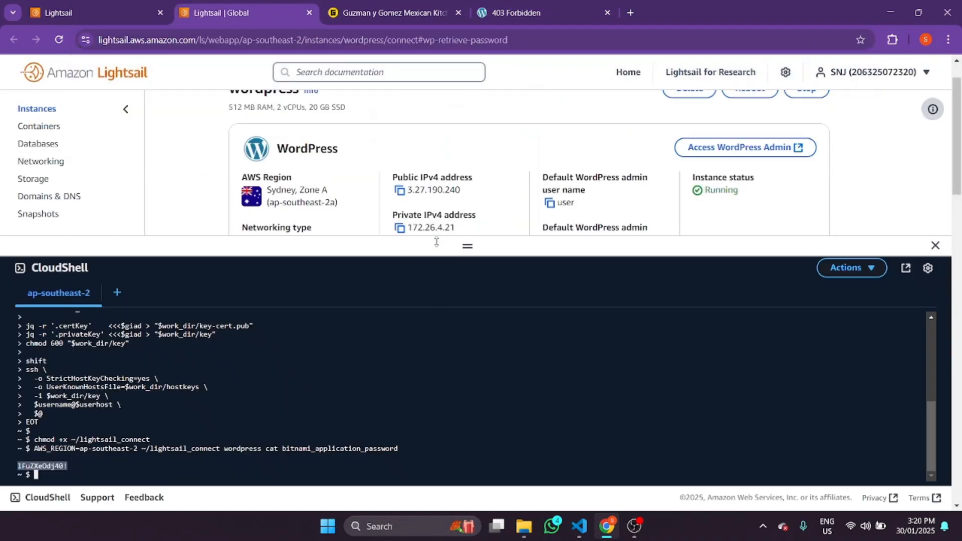
- Close the CloudShell panel and scroll through the wordpress instance page
left_click(935, 245)
scroll(887, 253, "up", 1)
scroll(426, 338, "down", 15)
scroll(426, 338, "up", 15)
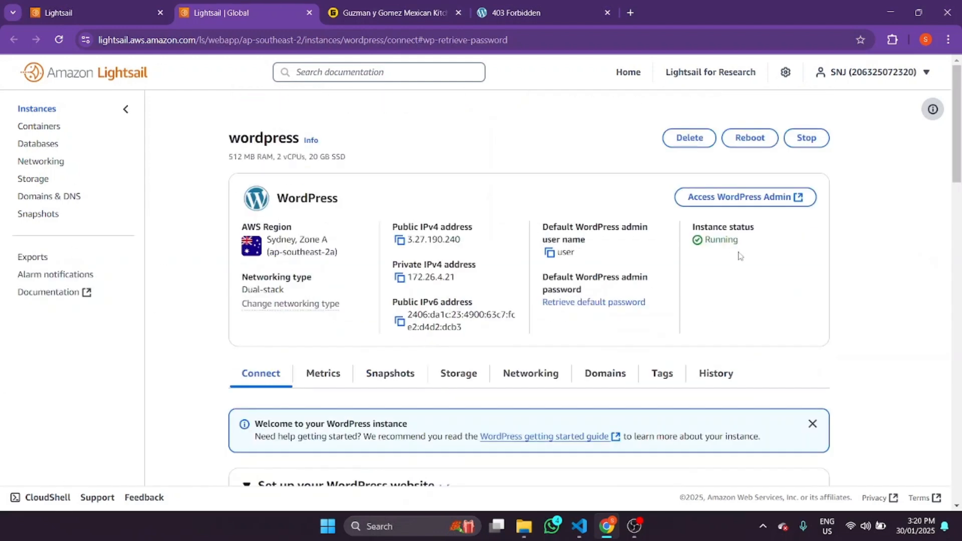
scroll(546, 202, "down", 5)
scroll(436, 216, "up", 5)
scroll(204, 103, "down", 2)
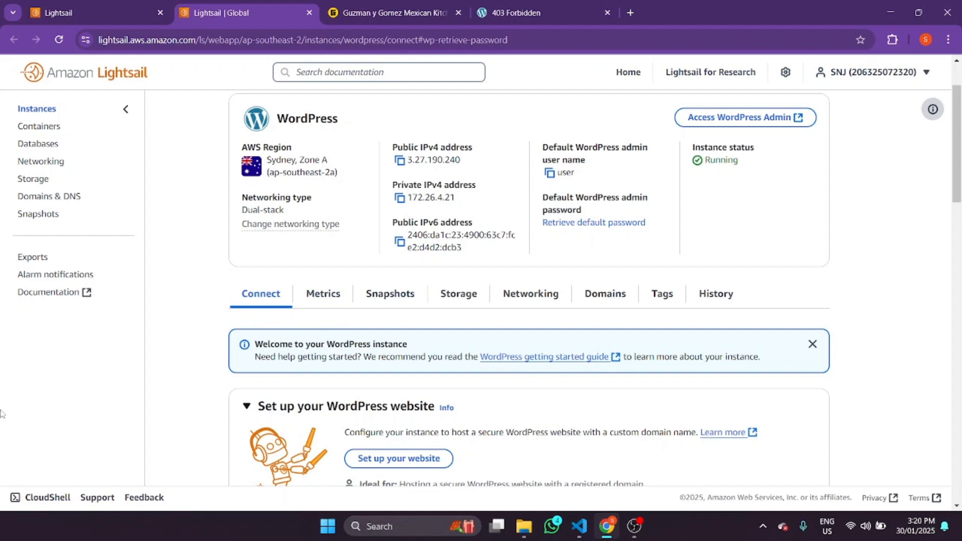
- Look over the instance's CPU metrics and its storage disks
left_click(323, 294)
scroll(408, 343, "down", 7)
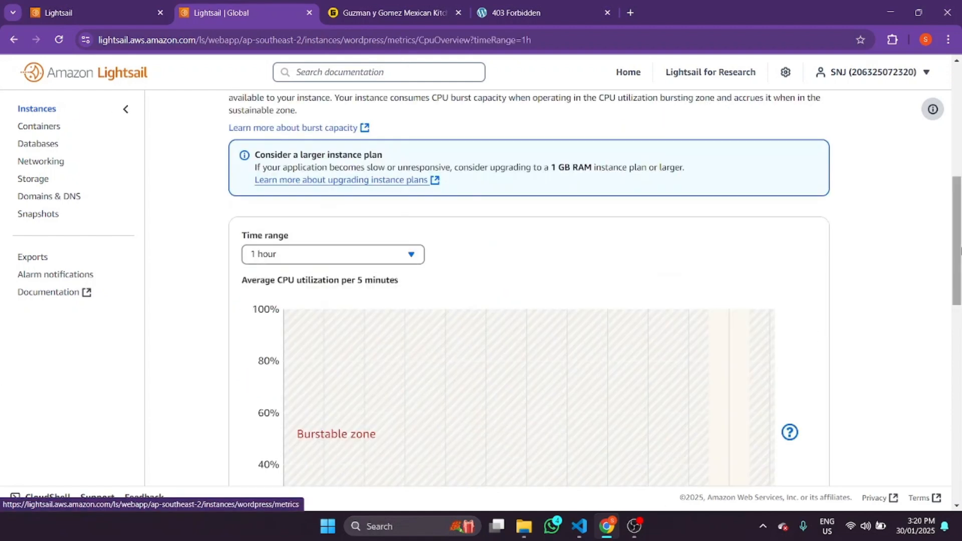
scroll(407, 347, "up", 5)
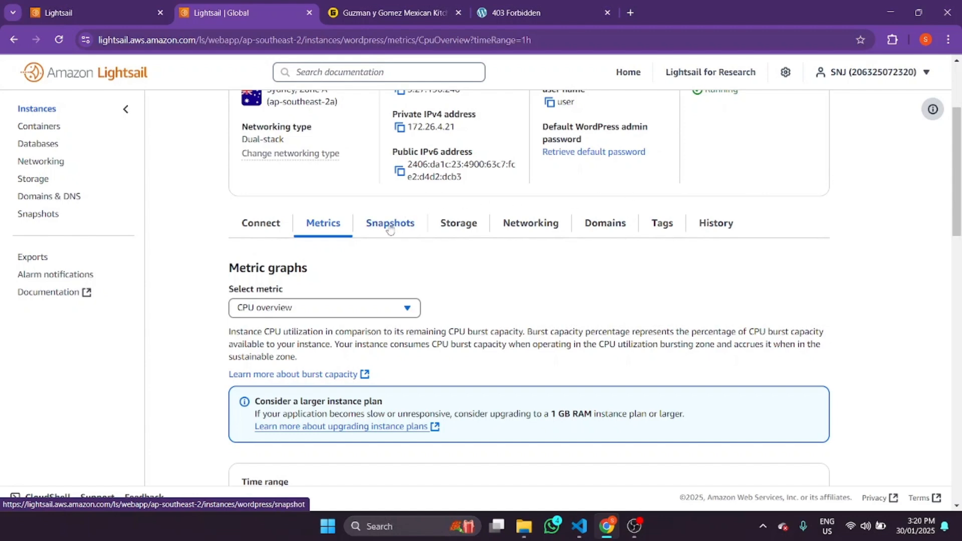
left_click(477, 230)
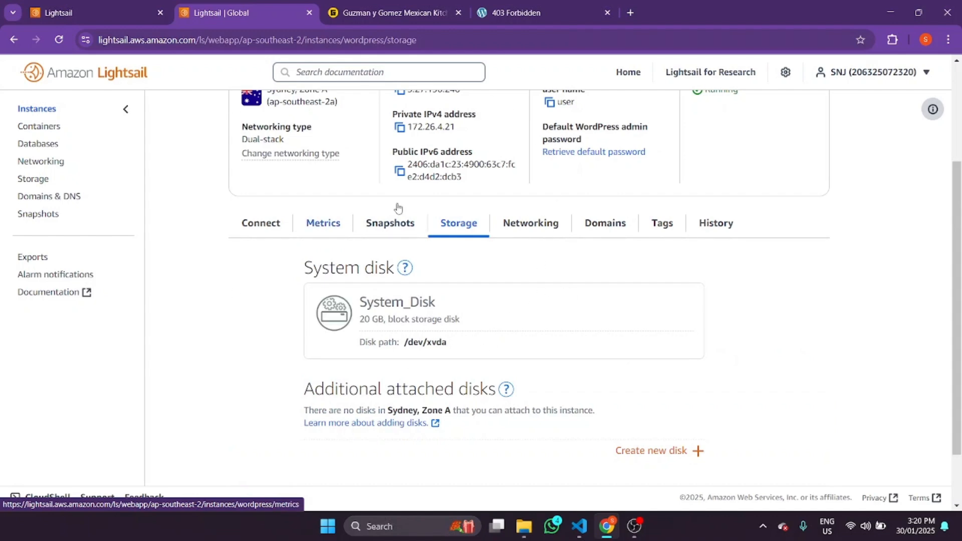
- Review the Networking tab's firewall rules: SSH 22, HTTP 80 and HTTPS 443
left_click(521, 222)
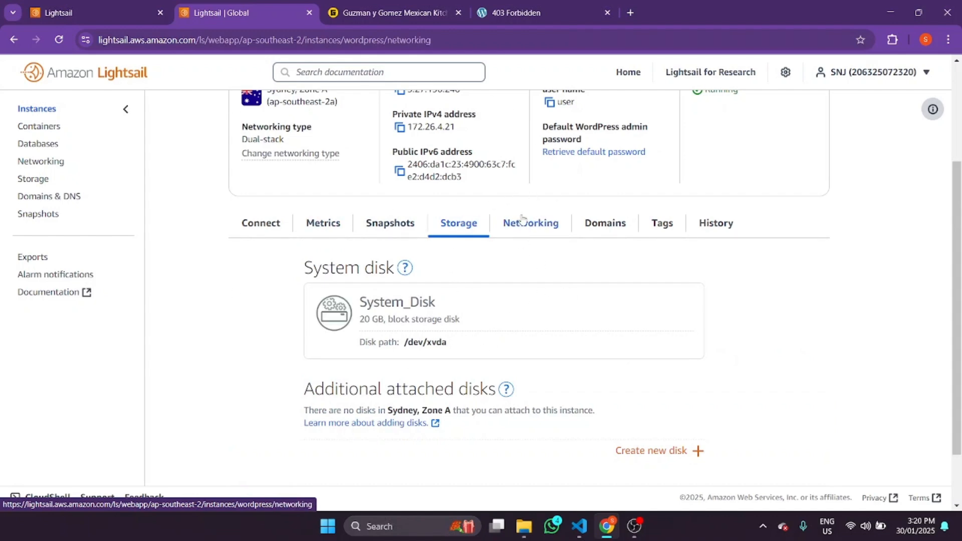
scroll(588, 320, "down", 5)
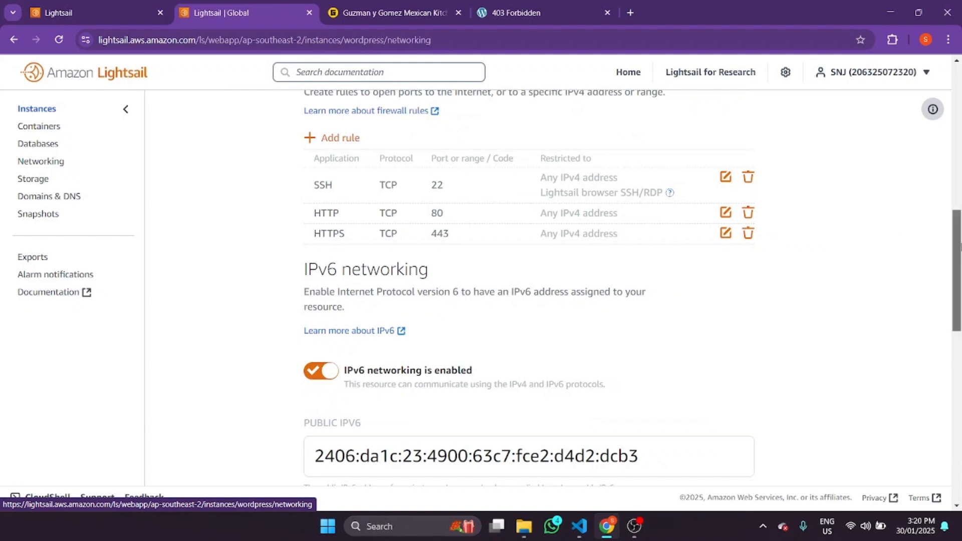
scroll(528, 291, "up", 3)
scroll(475, 227, "down", 1)
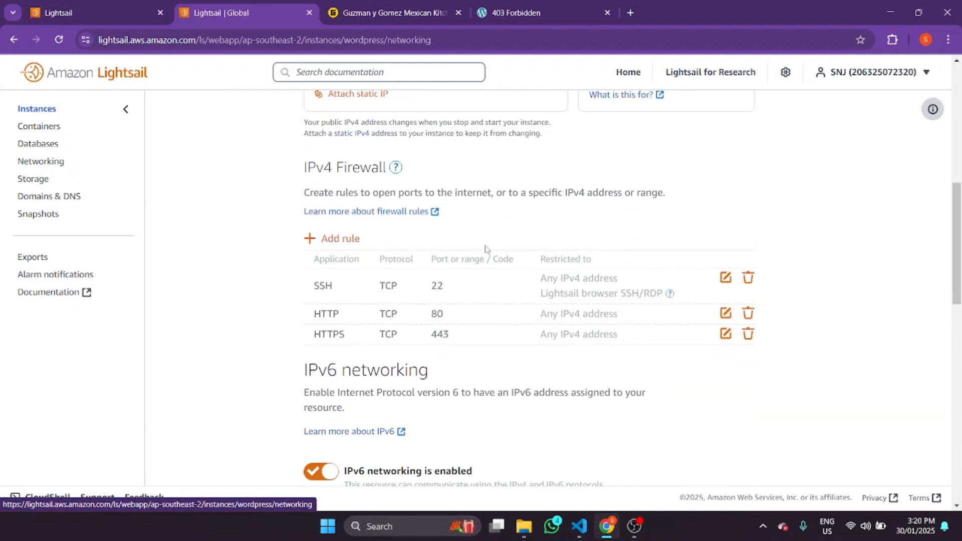
left_click_drag(957, 197, 942, 105)
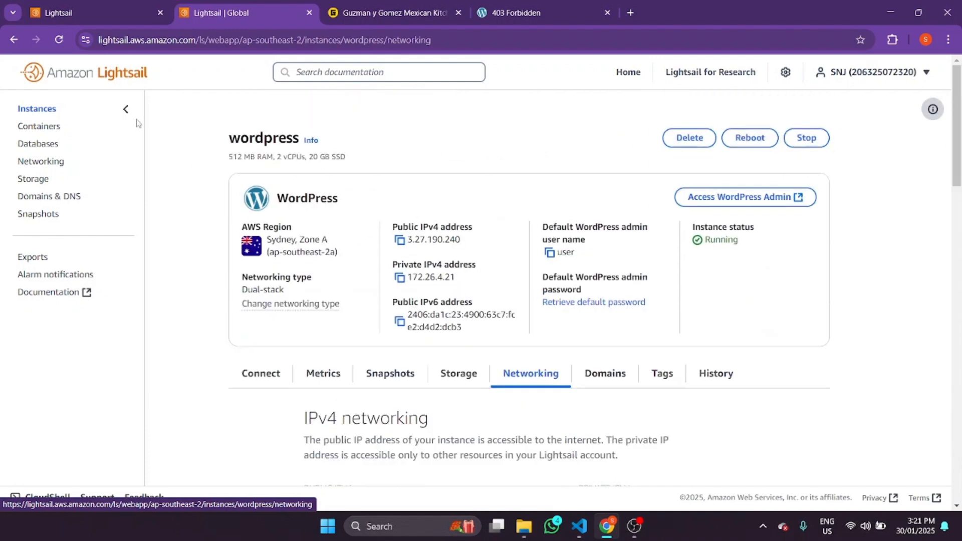
- Check the instance's Domains tab, which has no custom domains, then its Tags tab
left_click(606, 376)
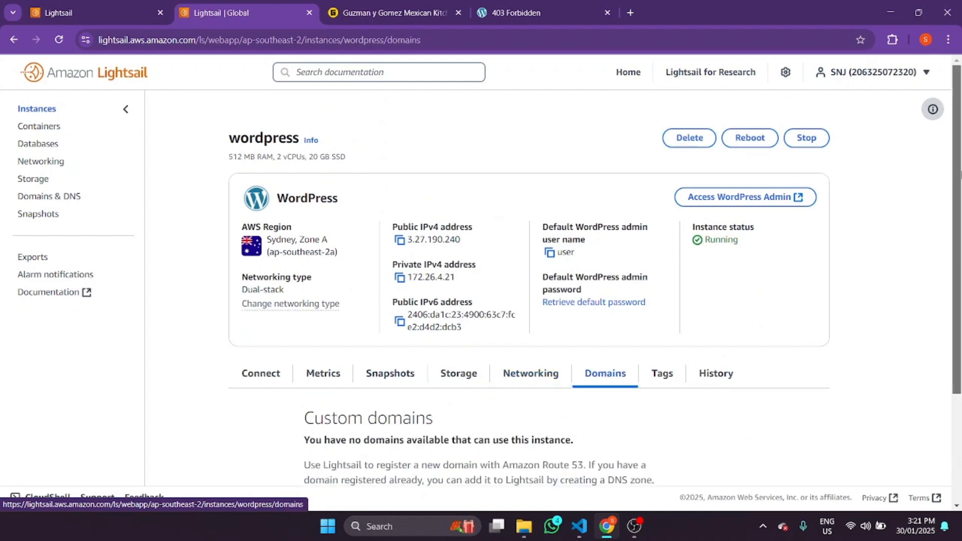
scroll(853, 318, "down", 3)
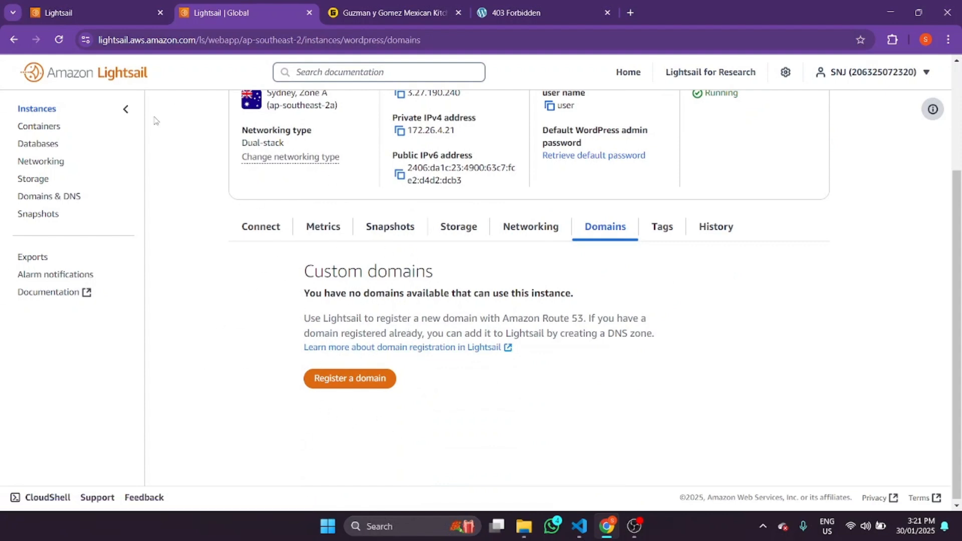
left_click(673, 230)
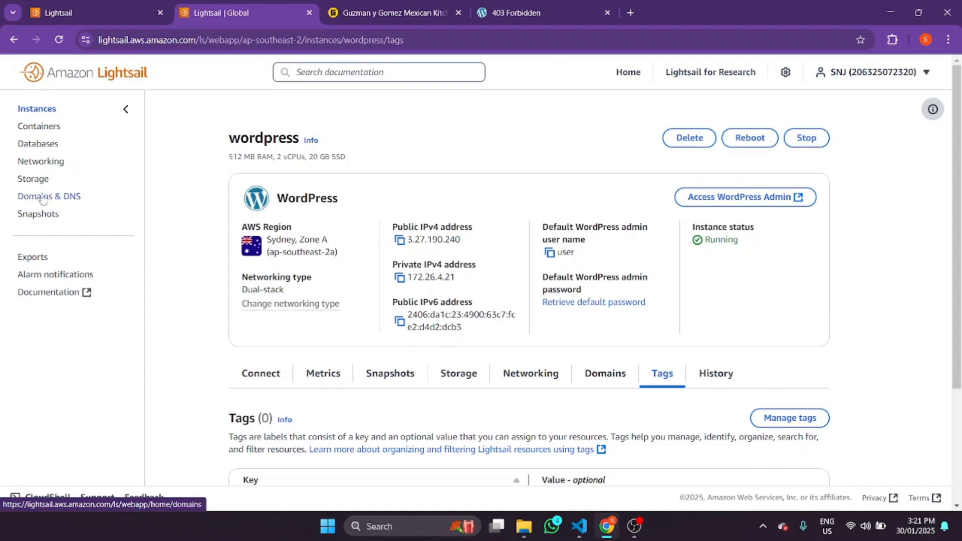
- From Networking, start a static IP and choose the wordpress instance to attach it to
left_click(59, 163)
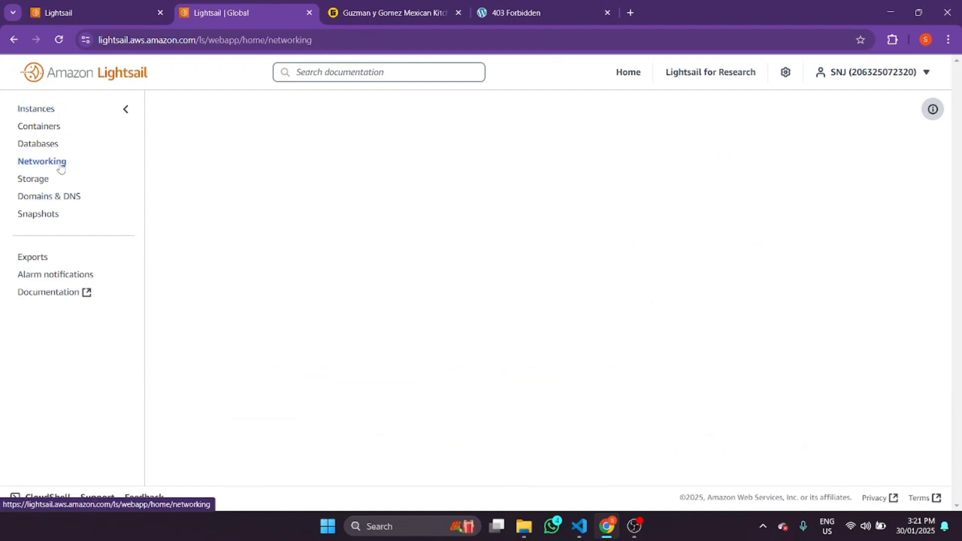
scroll(273, 265, "down", 4)
left_click(456, 209)
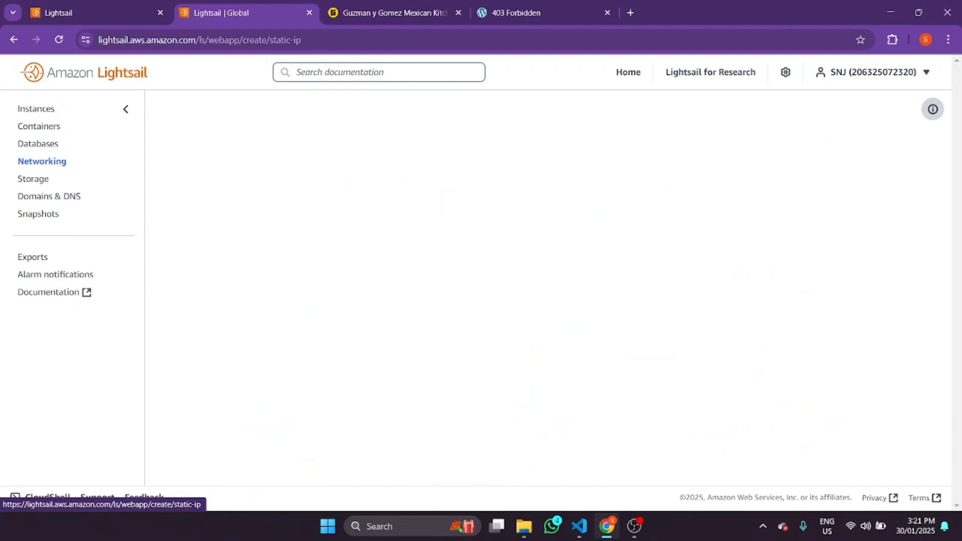
scroll(423, 278, "down", 6)
scroll(423, 278, "up", 6)
left_click(421, 431)
left_click(344, 456)
- Read the static IP pricing note, then return to the instances list
scroll(819, 350, "down", 2)
scroll(679, 331, "up", 2)
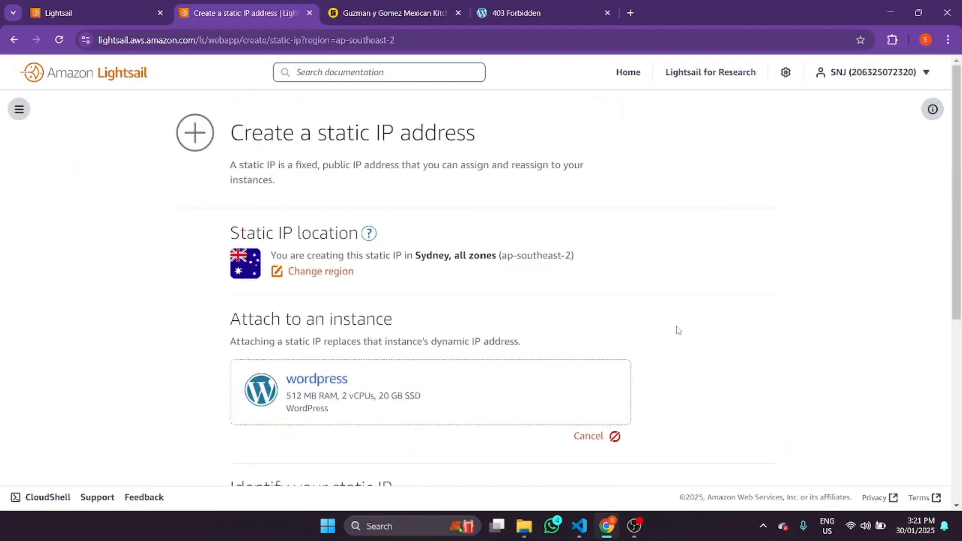
scroll(432, 244, "down", 6)
scroll(897, 231, "up", 3)
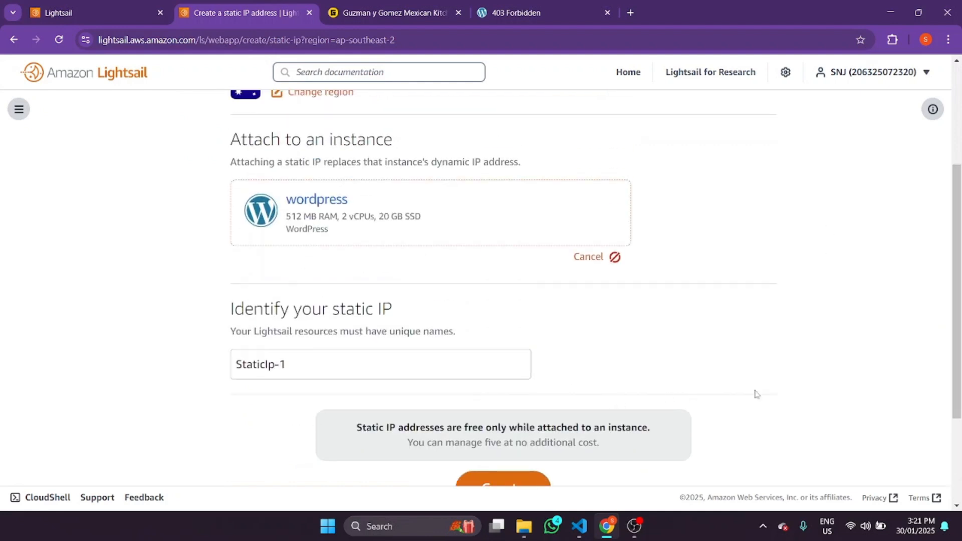
scroll(715, 373, "down", 1)
left_click_drag(362, 392, 656, 391)
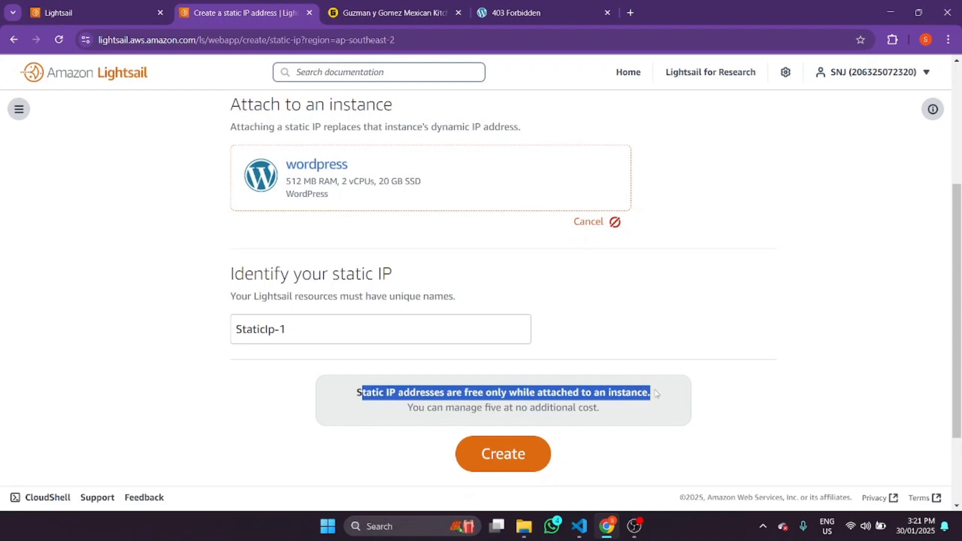
scroll(481, 250, "up", 4)
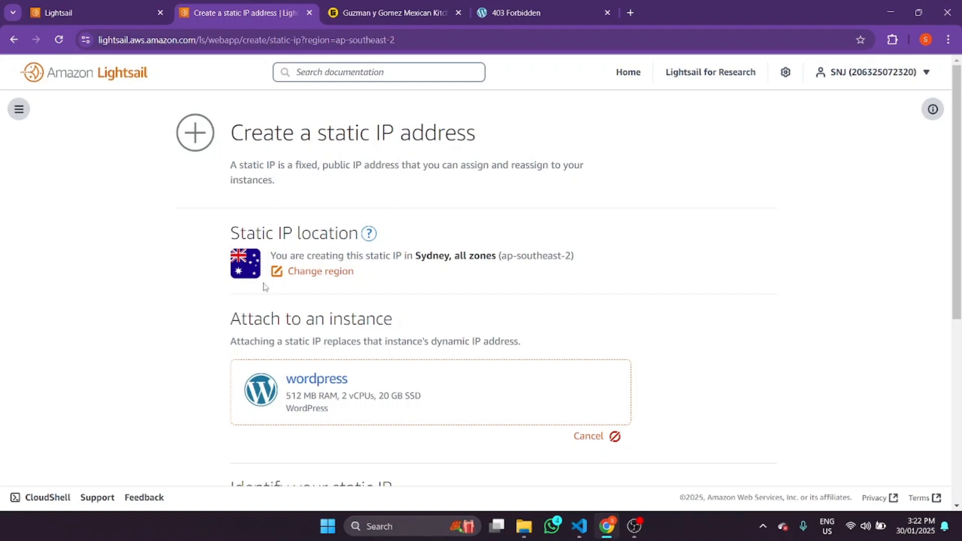
scroll(945, 149, "down", 3)
scroll(945, 149, "up", 3)
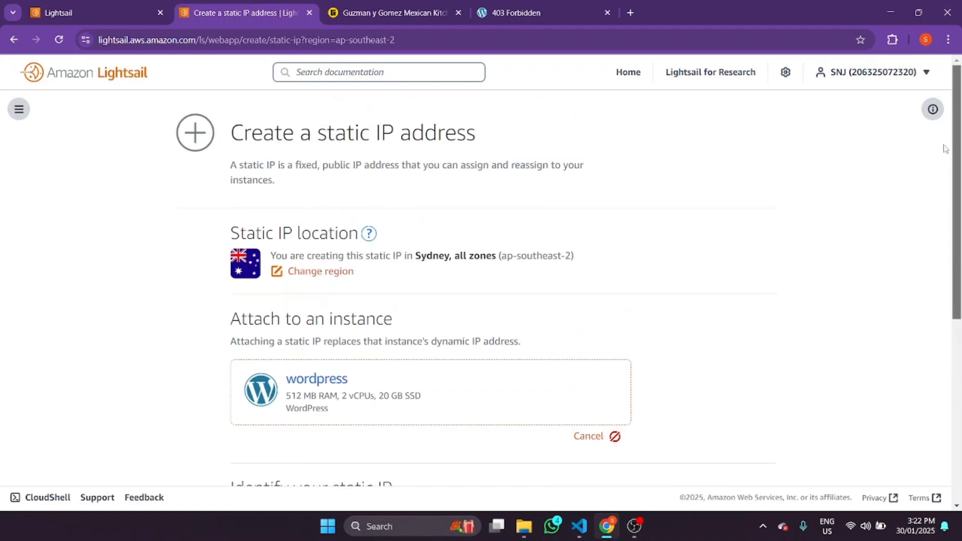
scroll(131, 150, "down", 5)
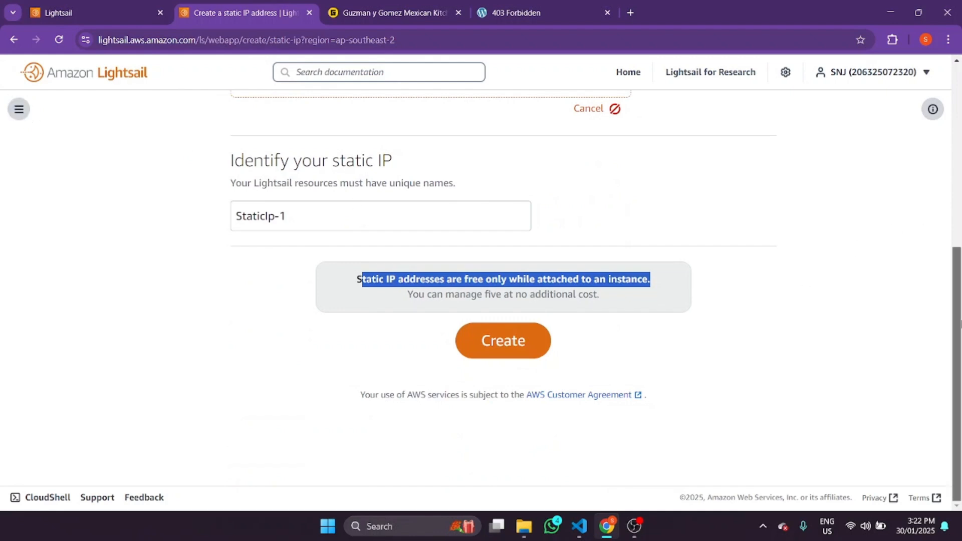
scroll(359, 153, "up", 8)
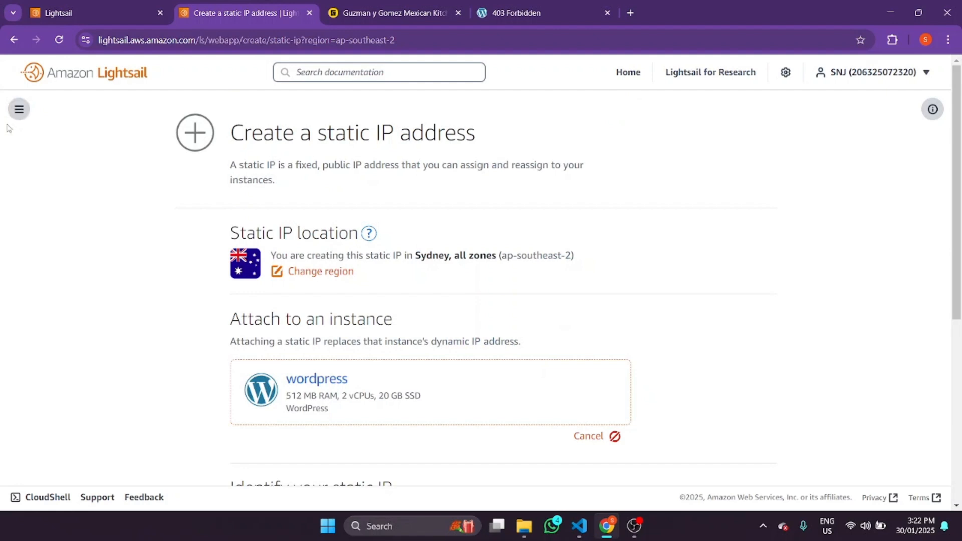
left_click(19, 109)
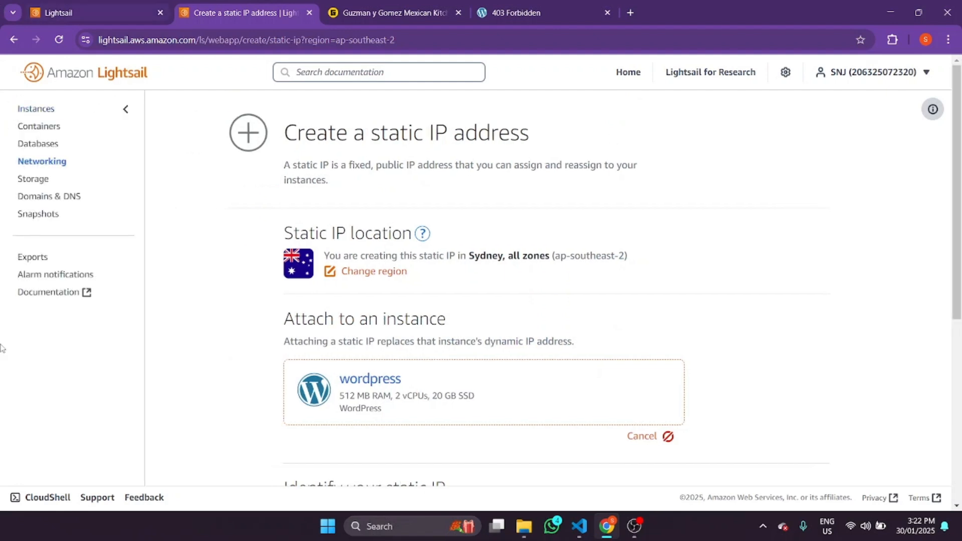
left_click(34, 113)
- Load the WordPress site at 3.27.190.240, then return to the wordpress instance page
left_click(531, 11)
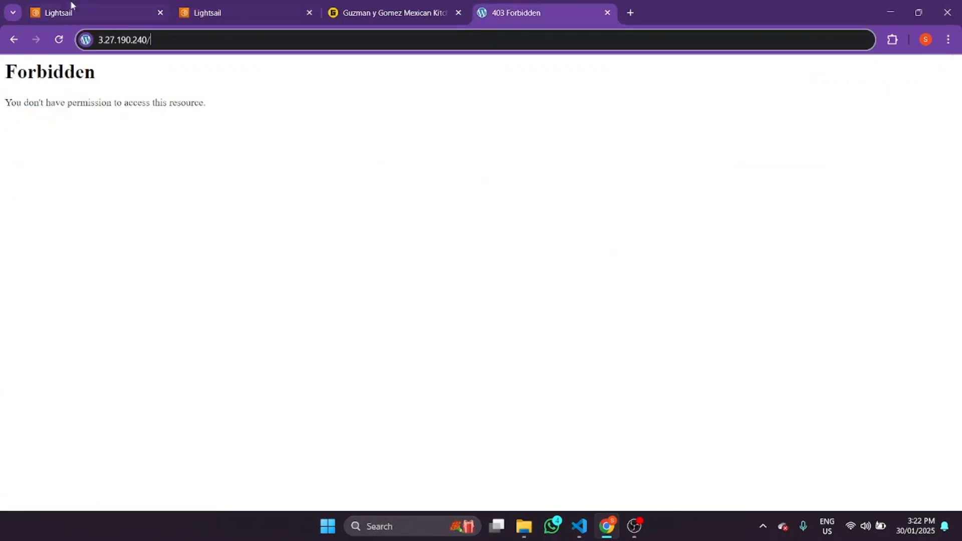
left_click_drag(200, 37, 149, 36)
key("BackSpace")
key("Return")
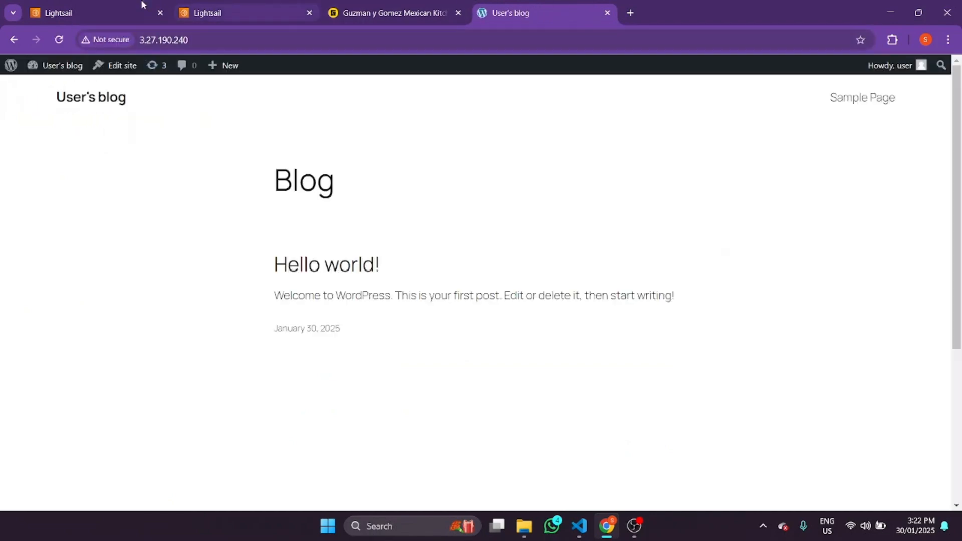
left_click(111, 7)
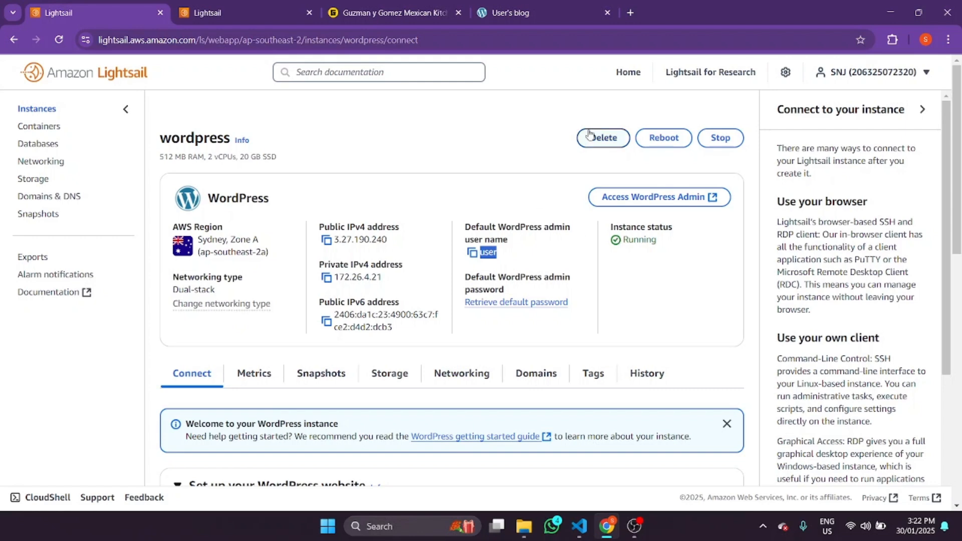
- Delete the wordpress instance by confirming with 'confirm', then go to Containers
left_click(626, 143)
left_click(468, 303)
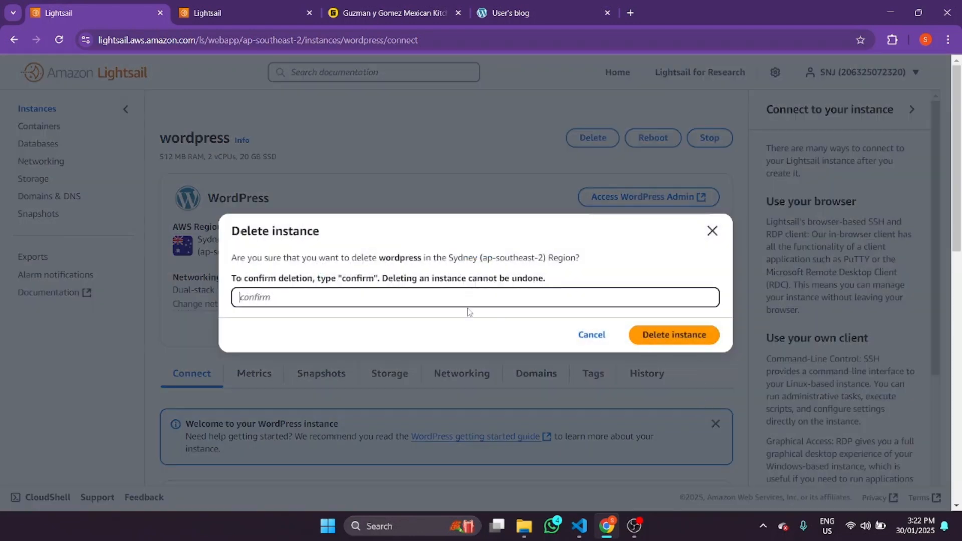
type("confirm")
left_click(698, 342)
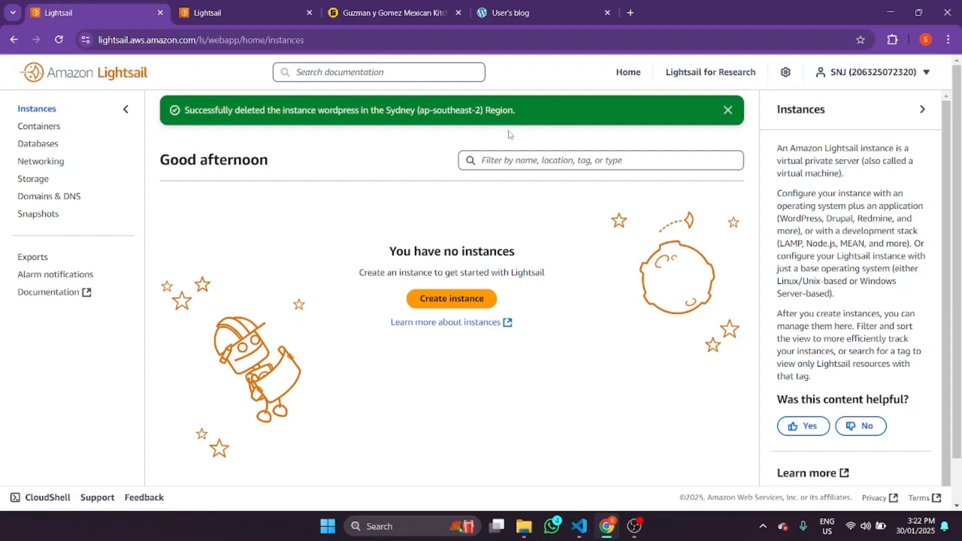
left_click(34, 129)
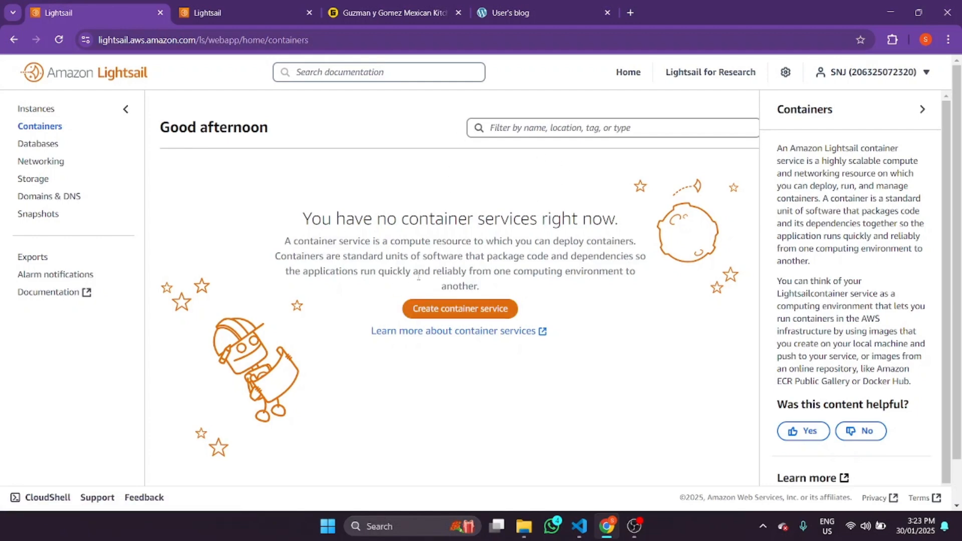
- Begin a new container service and pick the Nano power size
left_click(444, 314)
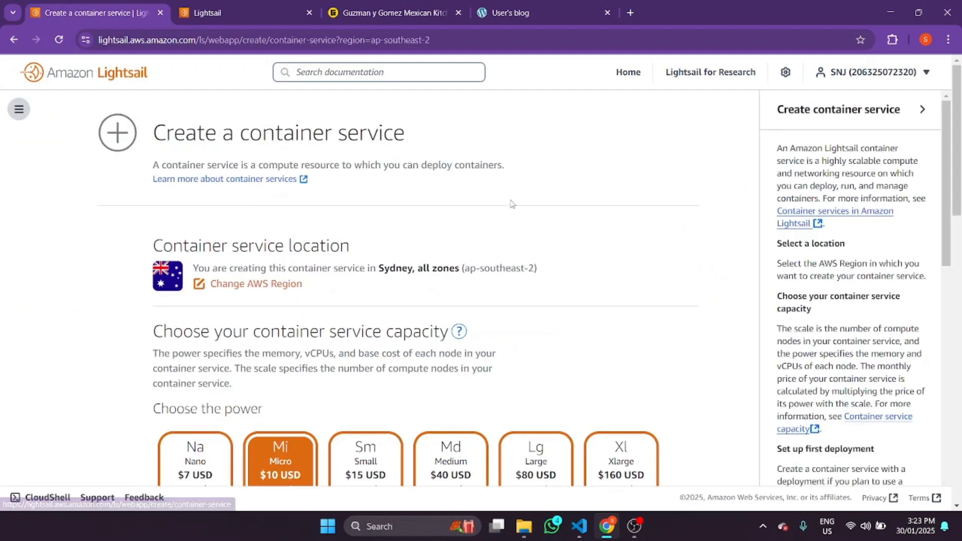
scroll(741, 210, "down", 8)
scroll(741, 209, "up", 8)
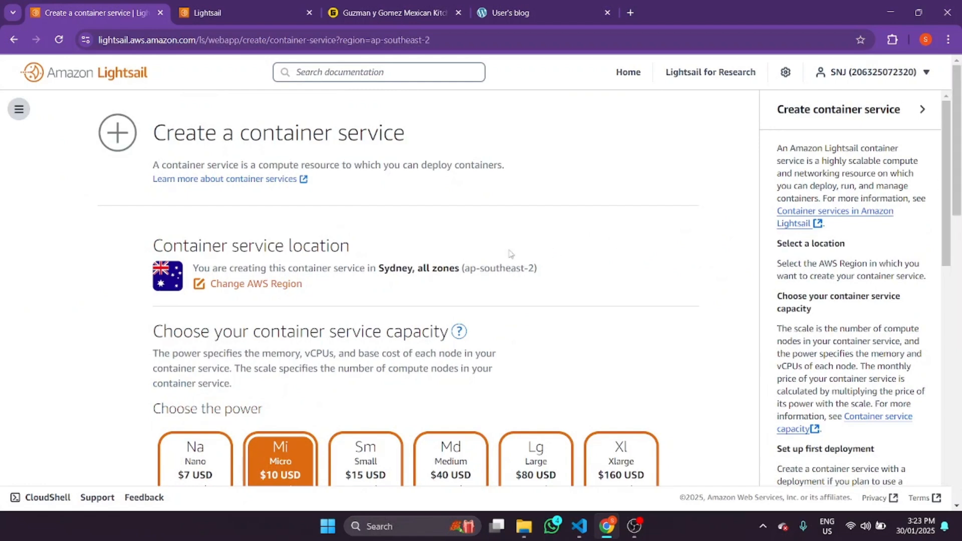
scroll(124, 320, "down", 4)
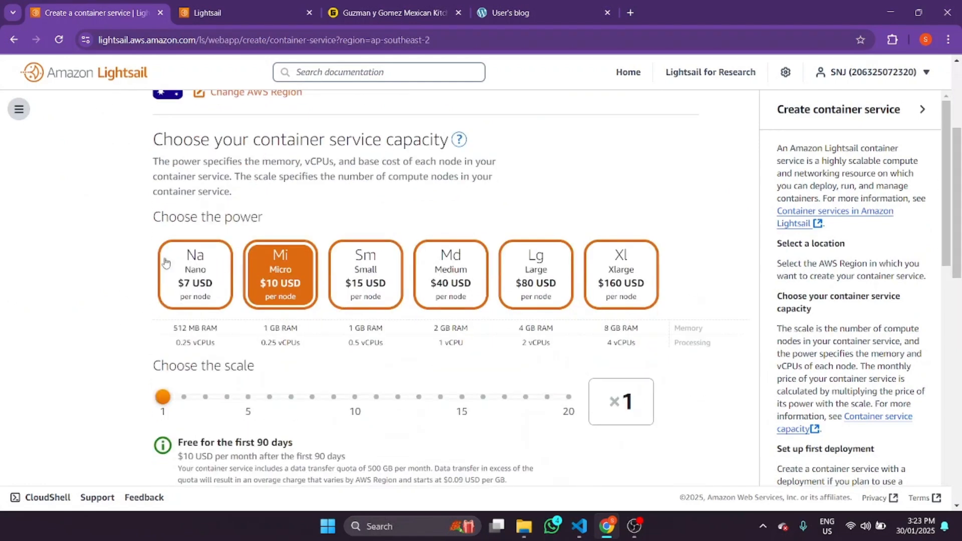
left_click(193, 273)
scroll(258, 317, "down", 1)
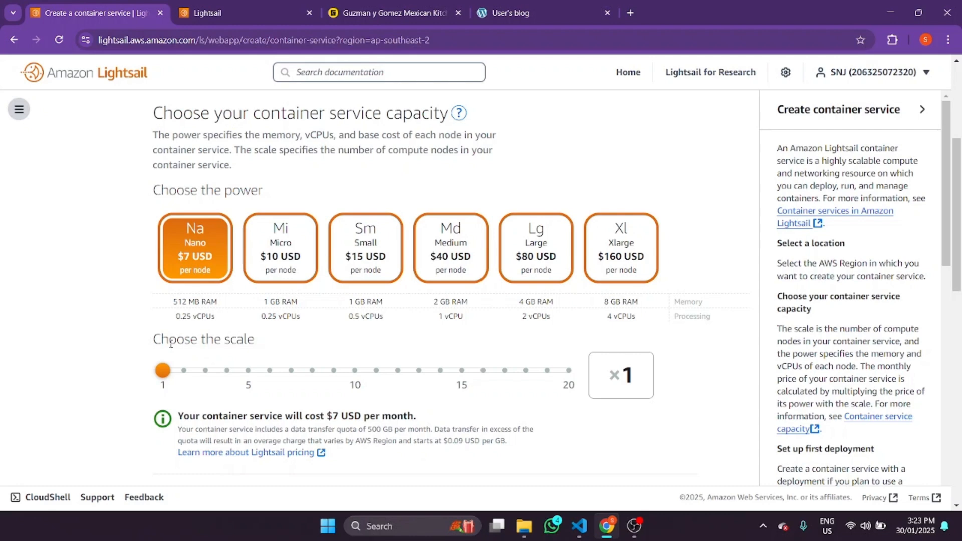
left_click(18, 109)
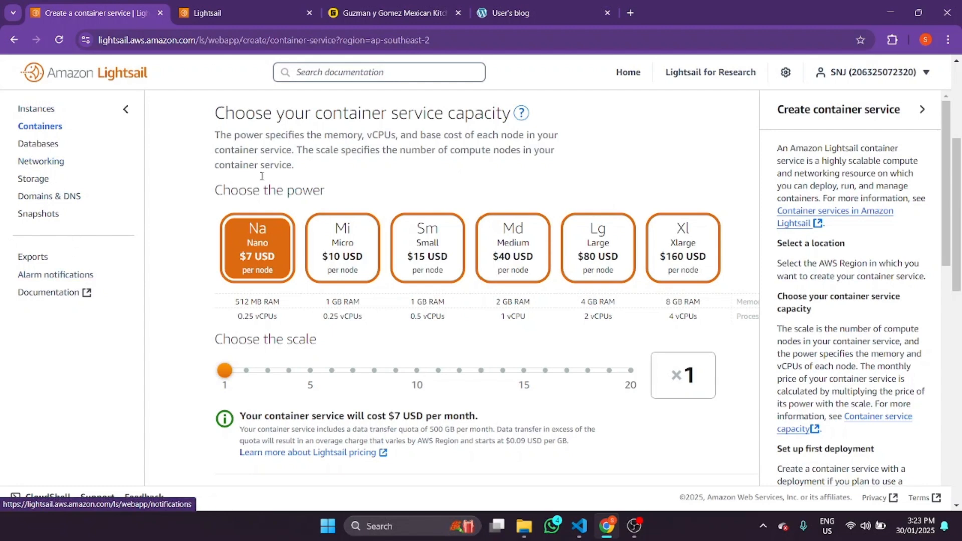
- Try a scale of 4, then set the scale back to 1 at $7 USD per month
left_click_drag(958, 194, 958, 119)
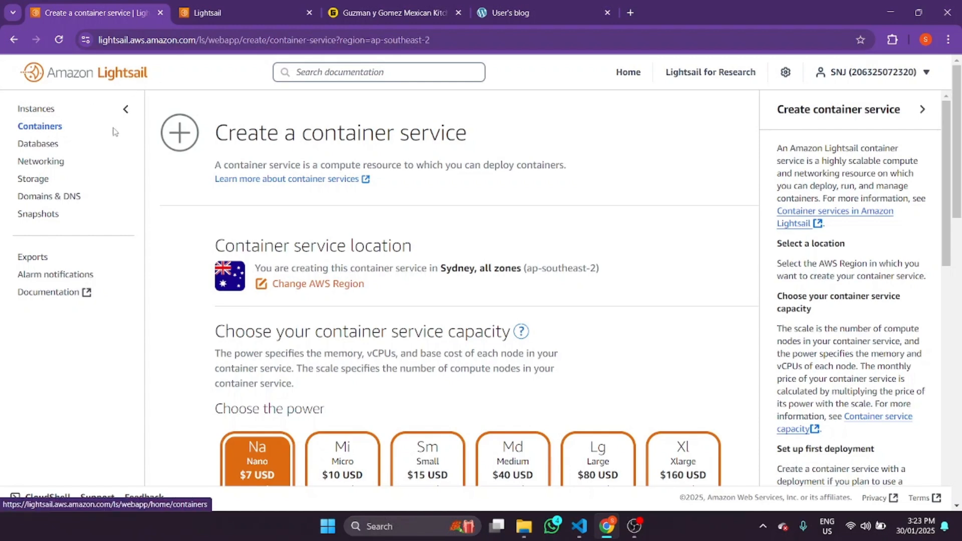
scroll(960, 226, "down", 2)
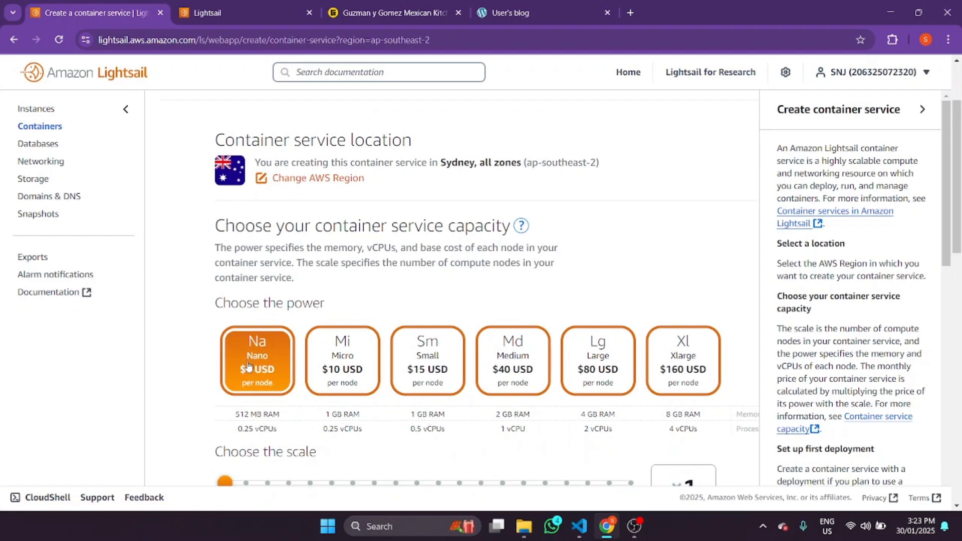
scroll(571, 343, "down", 2)
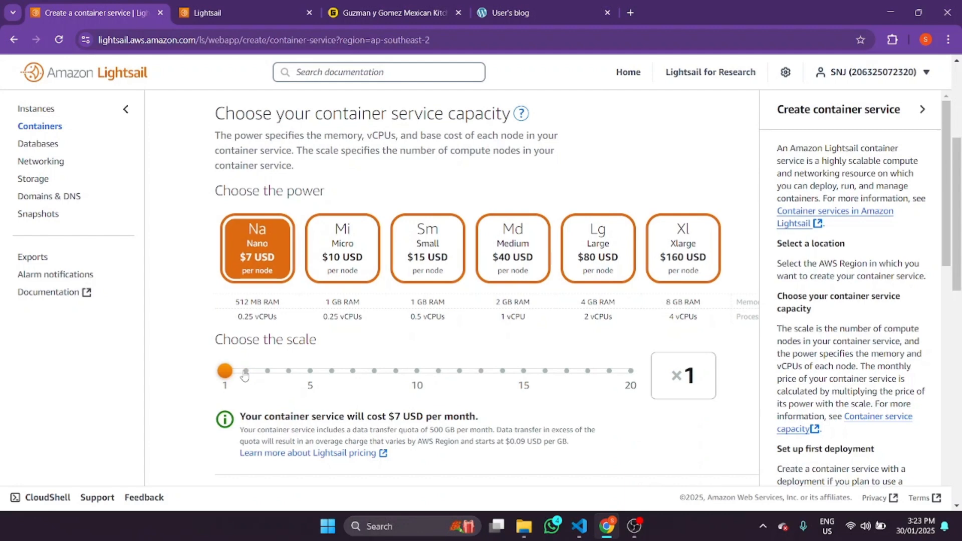
left_click_drag(244, 376, 290, 376)
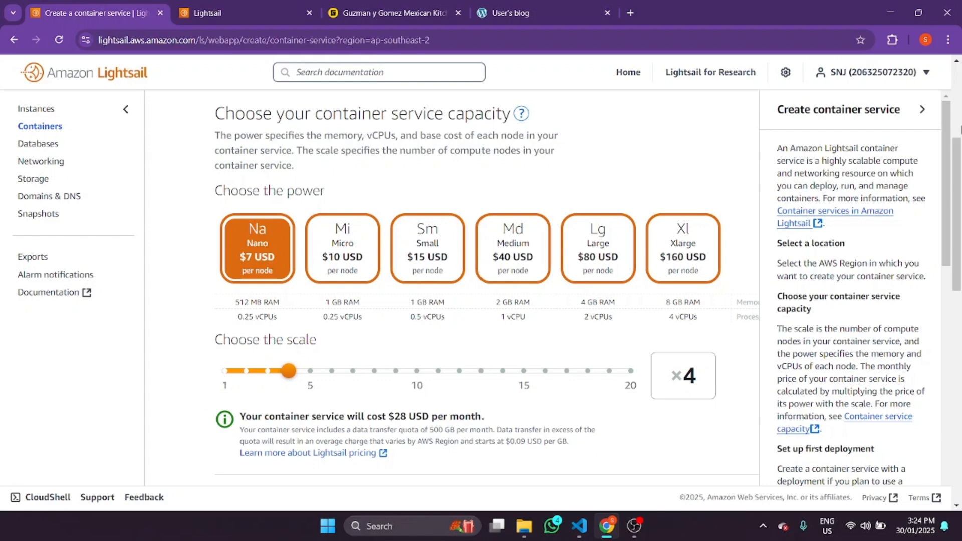
left_click_drag(958, 161, 960, 204)
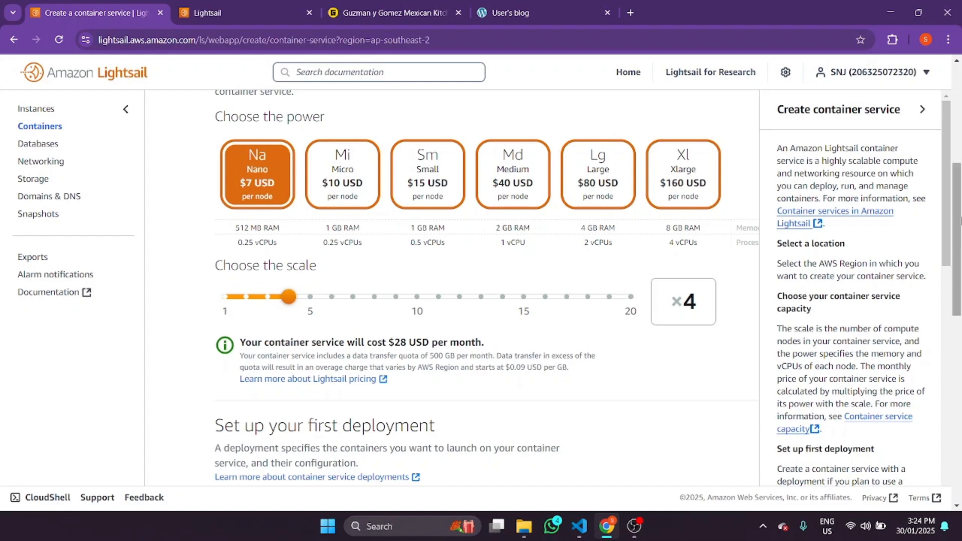
scroll(419, 315, "down", 3)
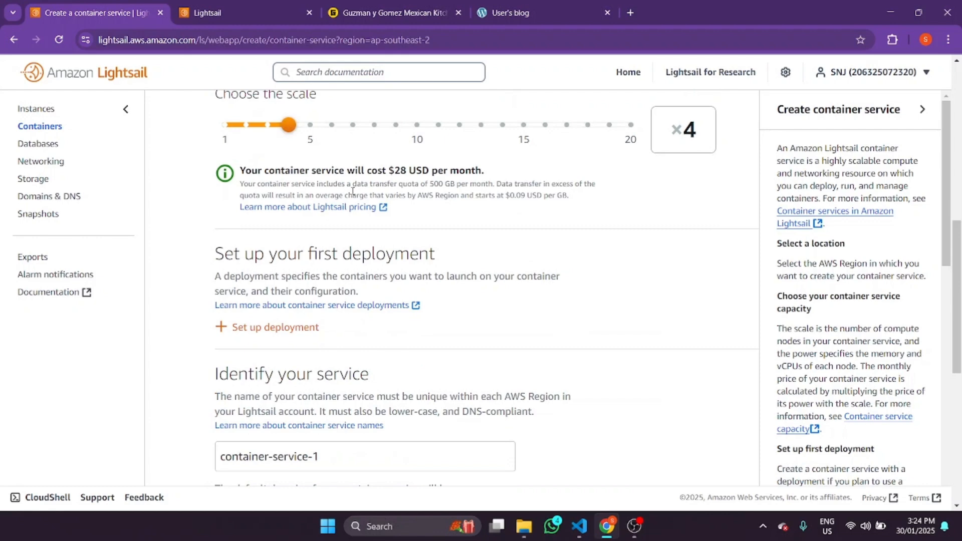
scroll(434, 199, "up", 2)
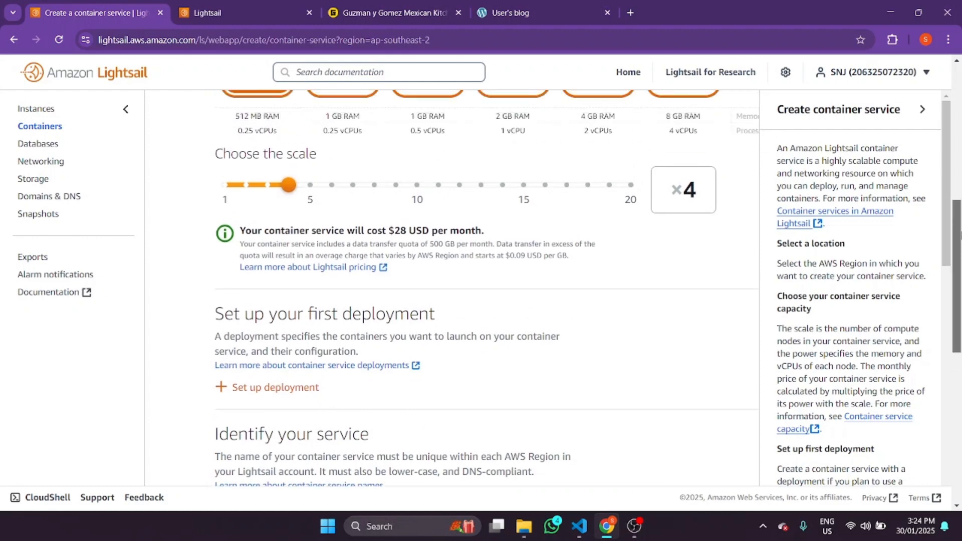
scroll(435, 199, "down", 2)
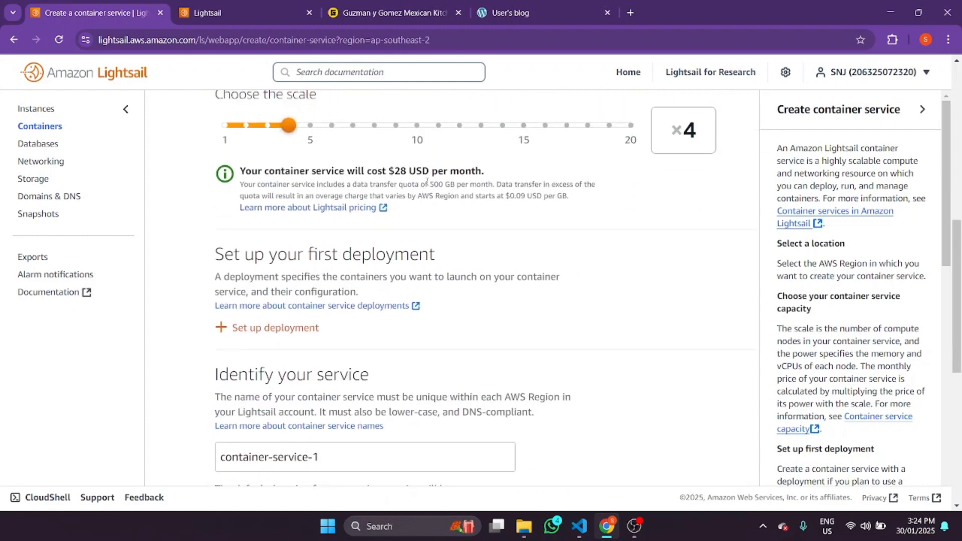
left_click_drag(288, 126, 225, 126)
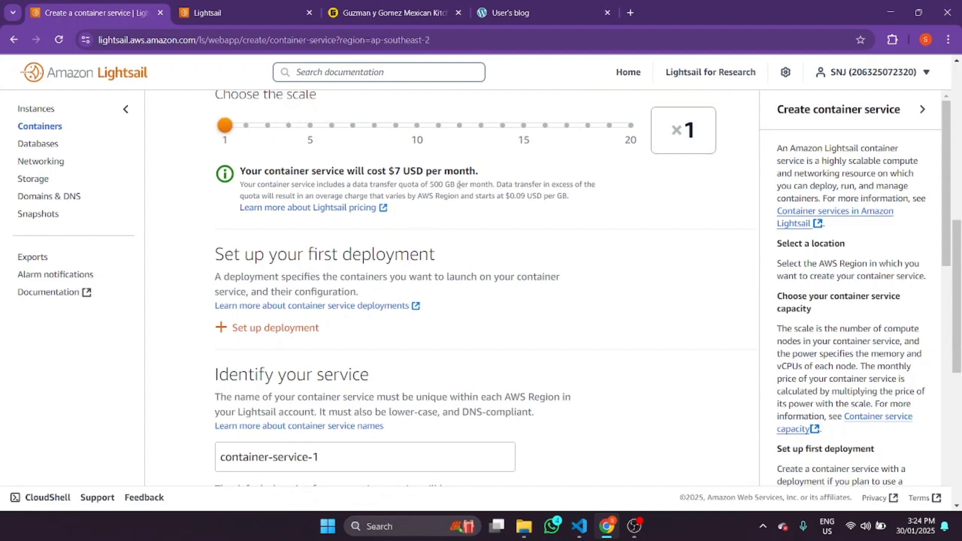
scroll(960, 216, "up", 2)
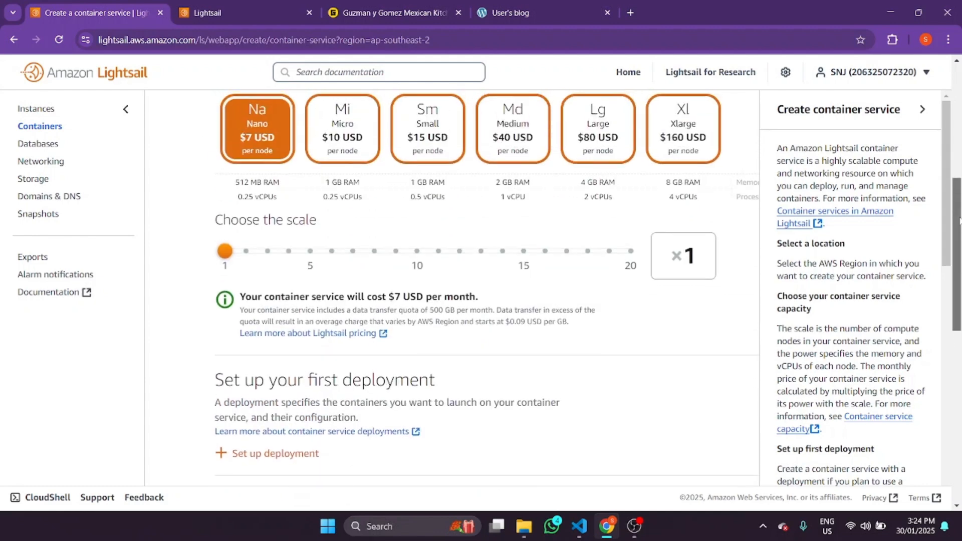
left_click_drag(960, 221, 956, 277)
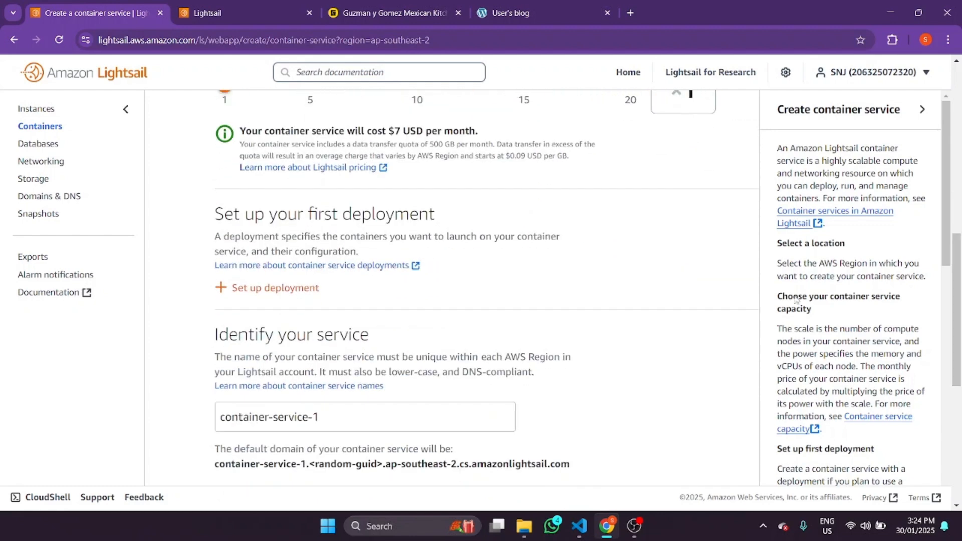
- Expand the first deployment setup and choose a custom deployment
left_click(236, 289)
scroll(257, 315, "down", 3)
scroll(257, 316, "up", 3)
scroll(664, 286, "down", 1)
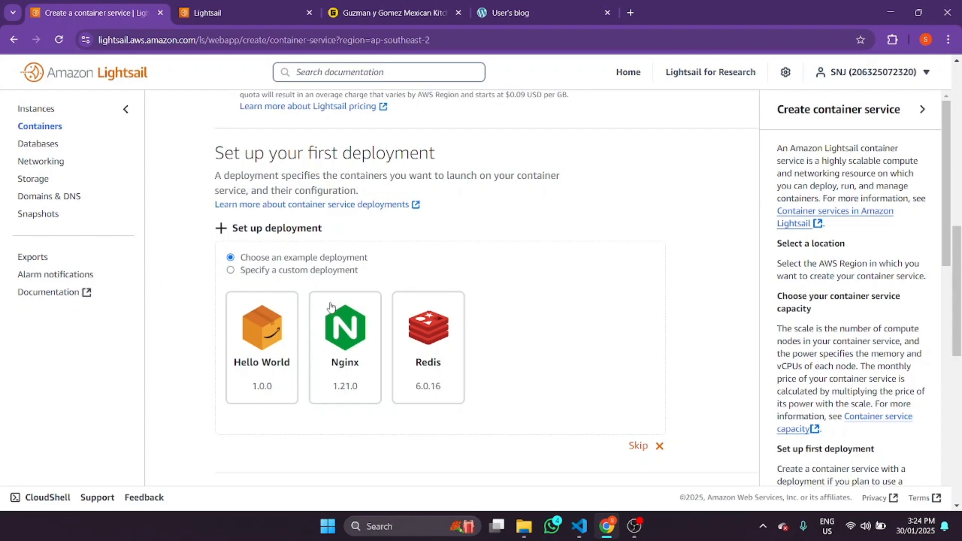
left_click(230, 271)
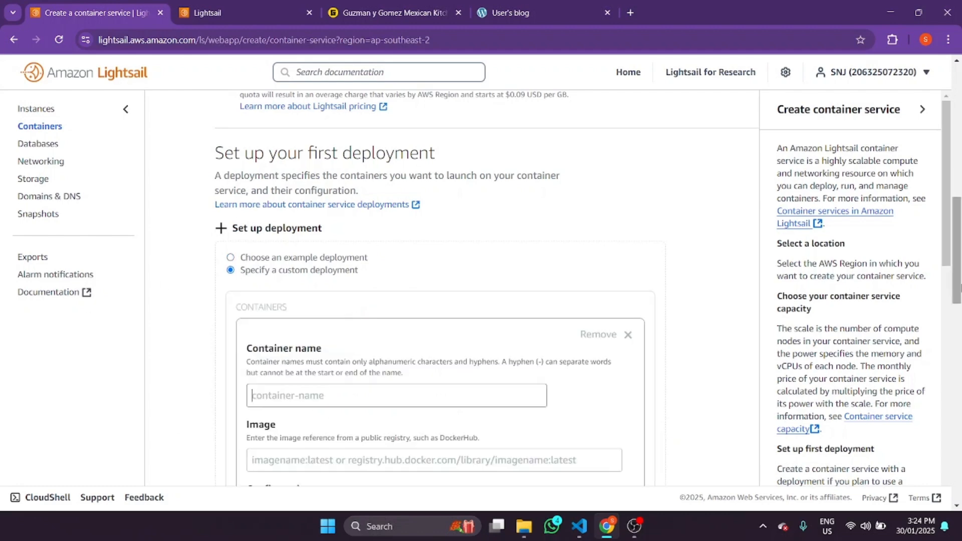
scroll(279, 336, "down", 2)
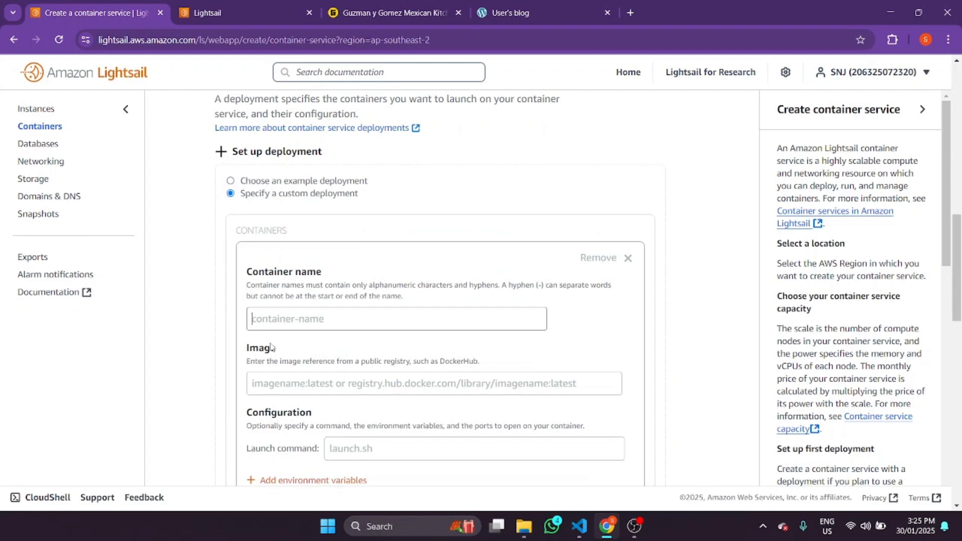
- Name the container next-container and enter its docker.io path for the next image
type("next")
key("BackSpace")
type("-container")
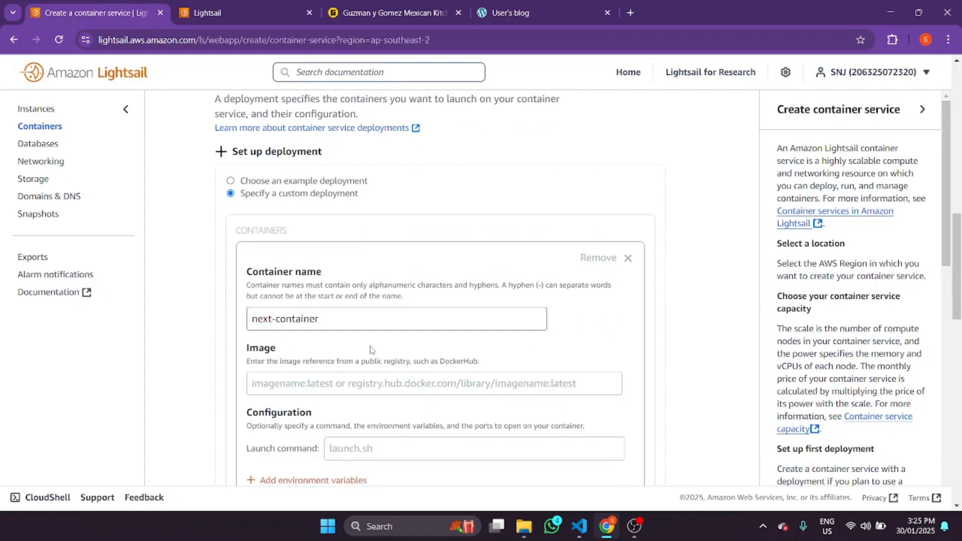
left_click(353, 392)
type("docker.io")
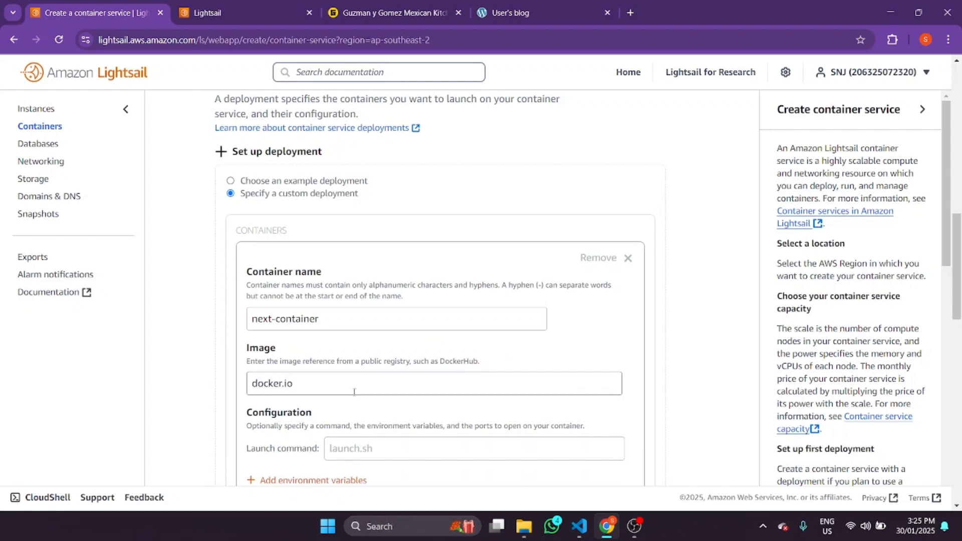
type("/stefanralph/next")
scroll(358, 391, "down", 7)
scroll(345, 345, "up", 7)
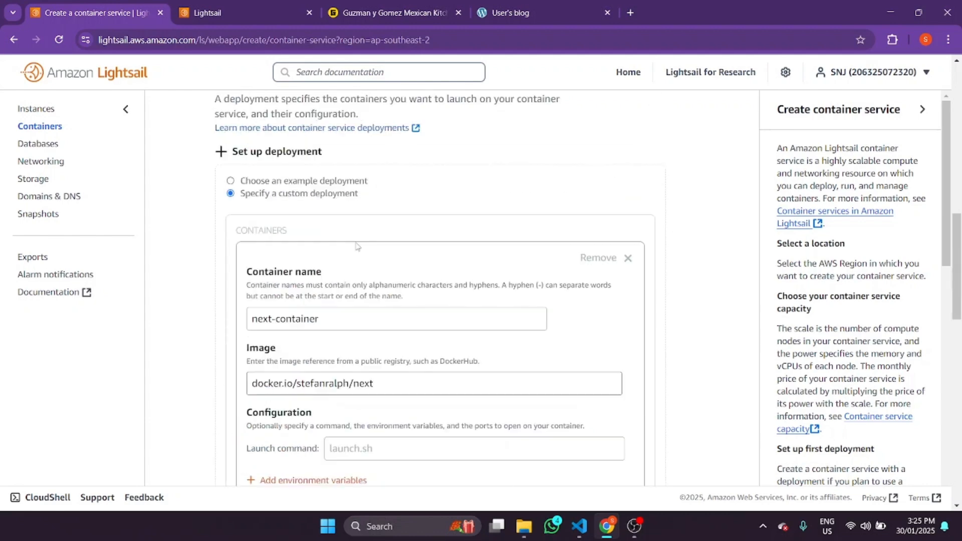
left_click_drag(958, 244, 959, 290)
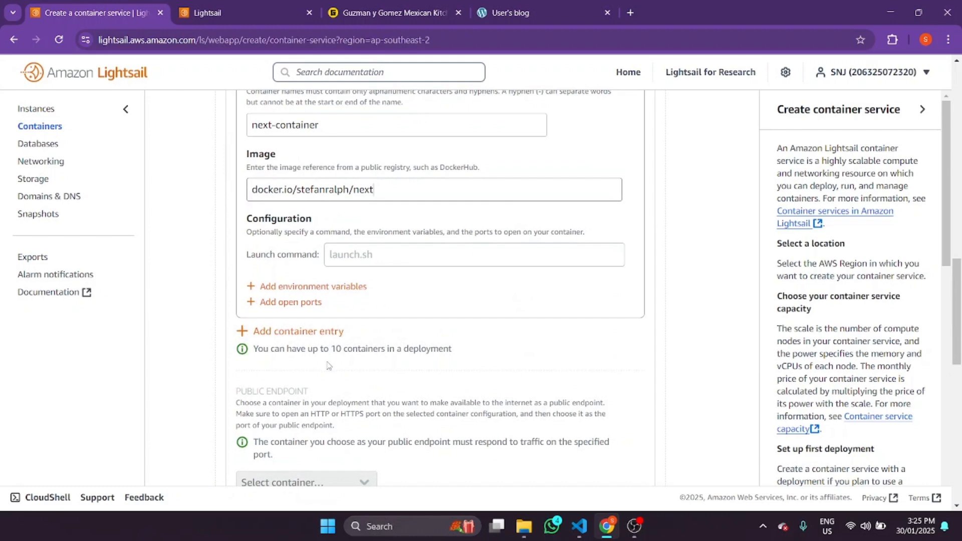
left_click_drag(958, 336, 958, 353)
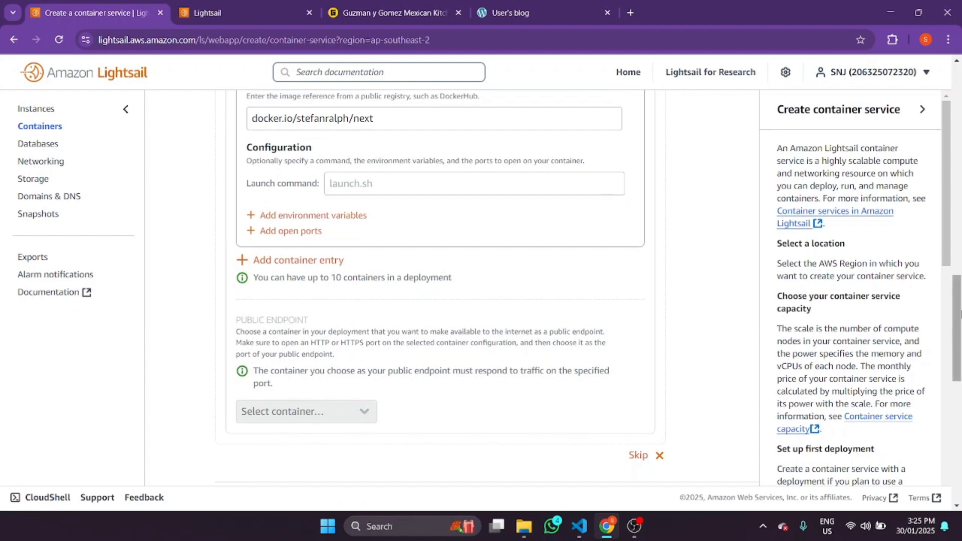
mouse_move(958, 307)
left_mouse_down()
mouse_move(960, 417)
mouse_move(949, 319)
left_mouse_up()
scroll(565, 345, "up", 6)
scroll(566, 349, "down", 8)
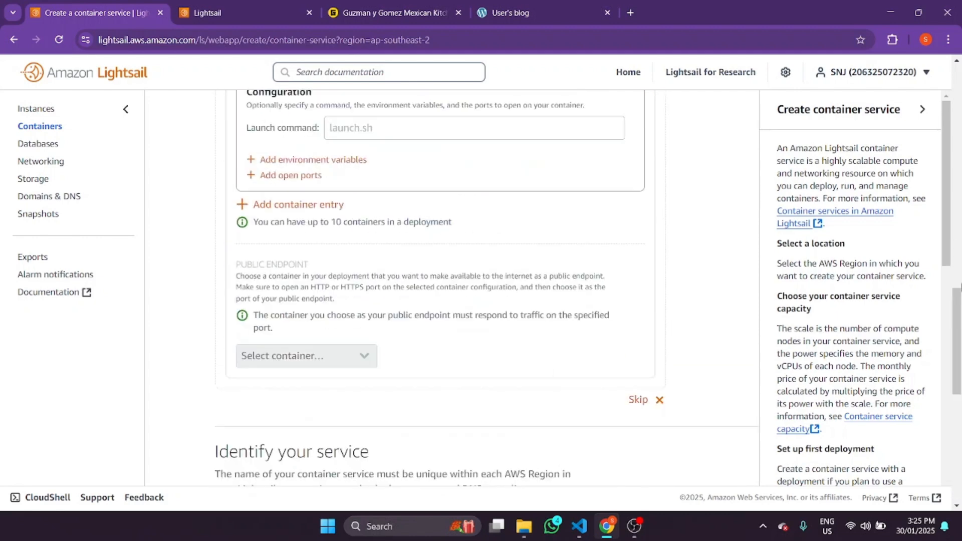
- Open HTTP port 80 and make next-container the public endpoint, then check the $7 summary
left_click(285, 175)
left_click(290, 231)
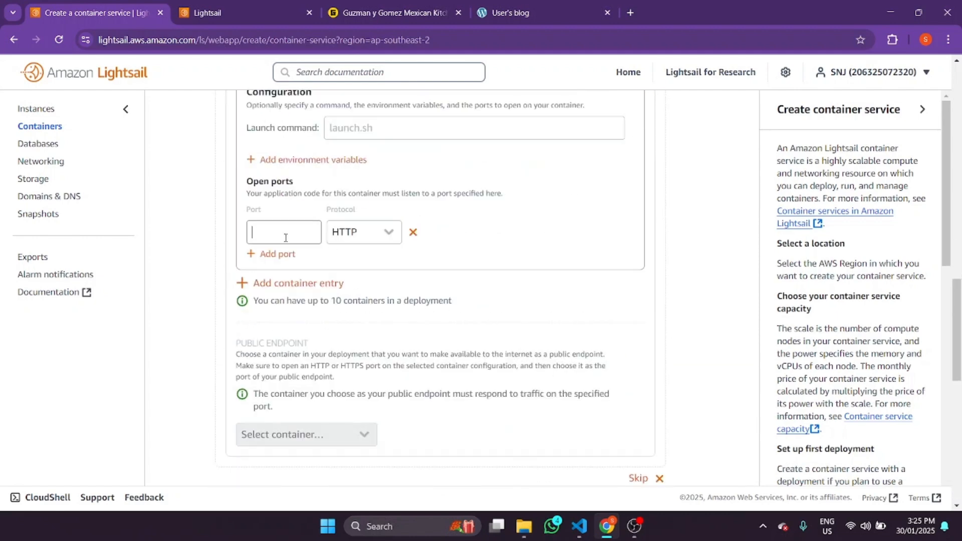
type("80")
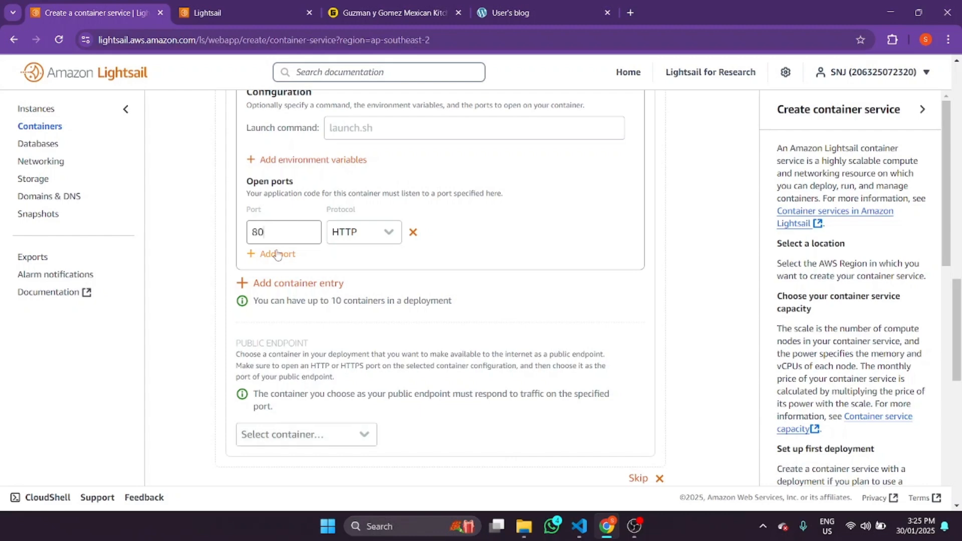
left_click(310, 425)
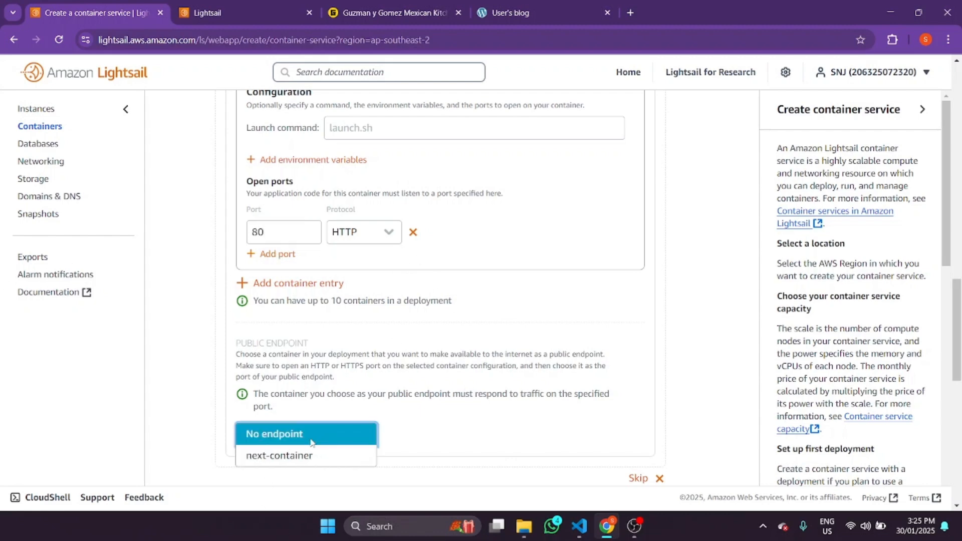
left_click(297, 455)
scroll(960, 299, "up", 3)
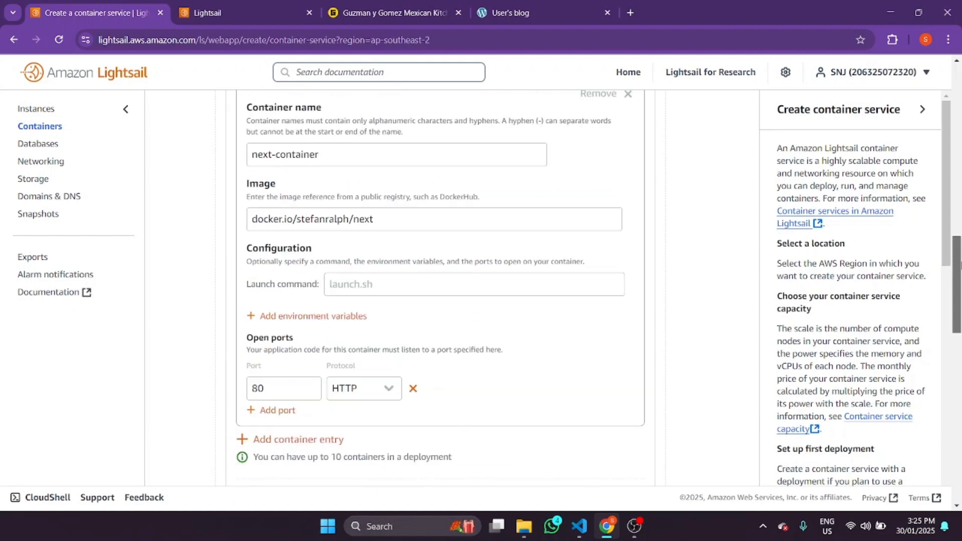
scroll(959, 299, "down", 4)
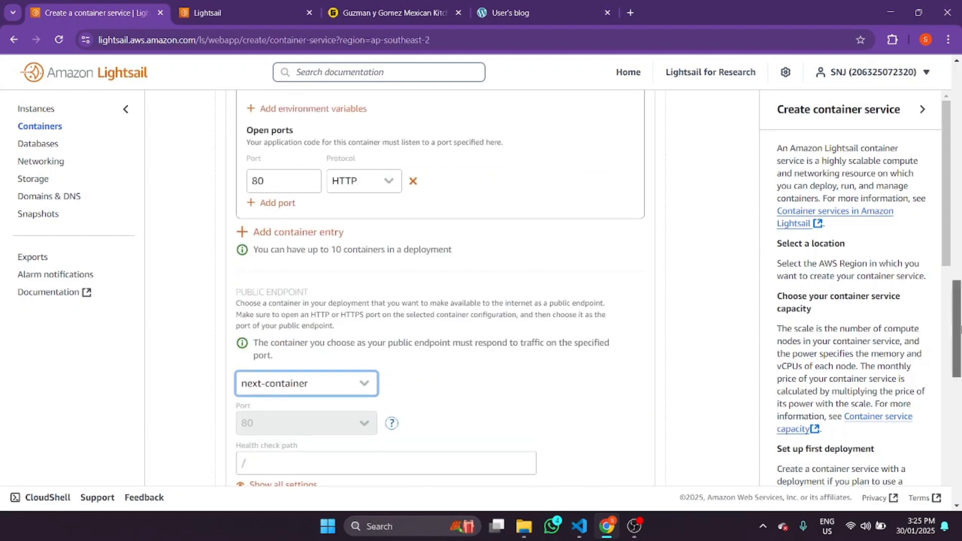
scroll(957, 300, "down", 3)
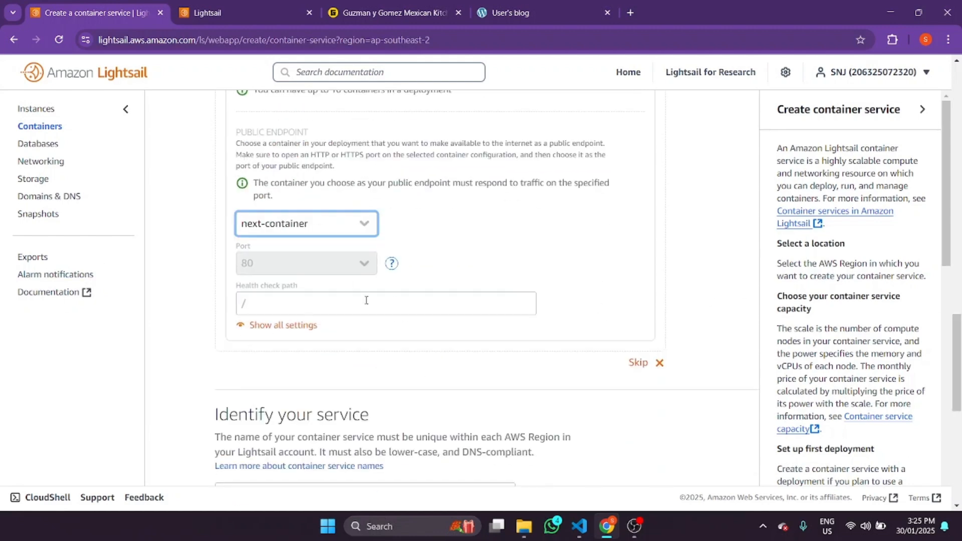
left_click_drag(957, 366, 959, 481)
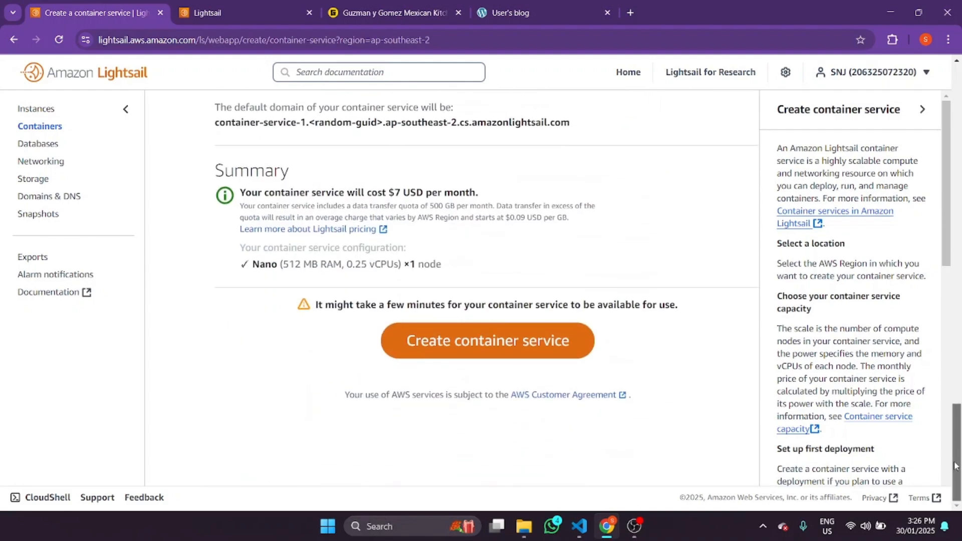
- Create container-service-1, watch version 1 start deploying, then go to Databases
left_click(499, 350)
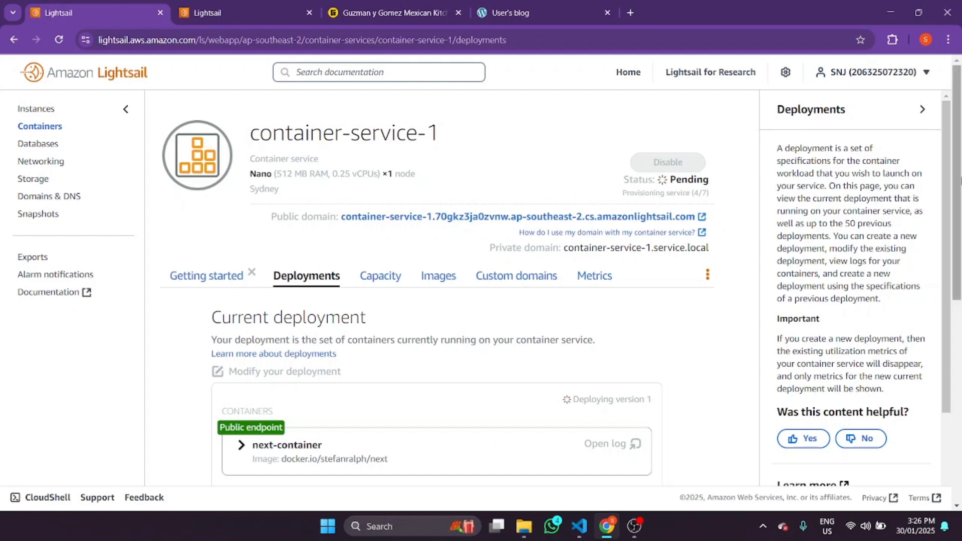
scroll(960, 180, "down", 3)
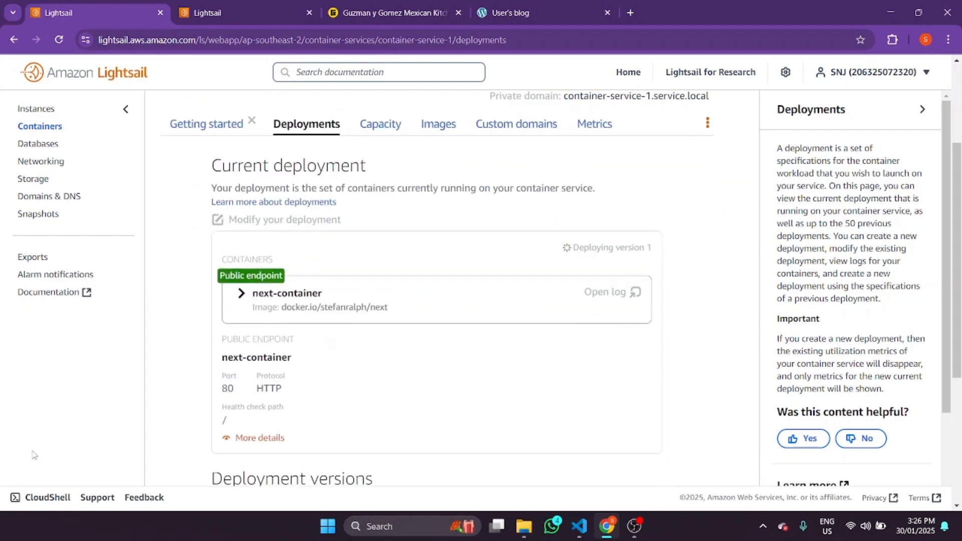
left_click_drag(960, 208, 961, 188)
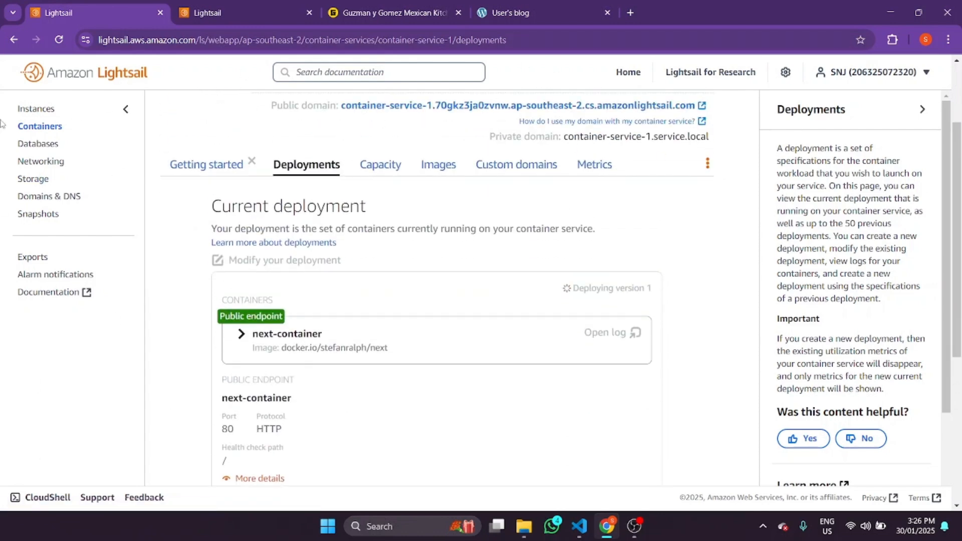
left_click(38, 144)
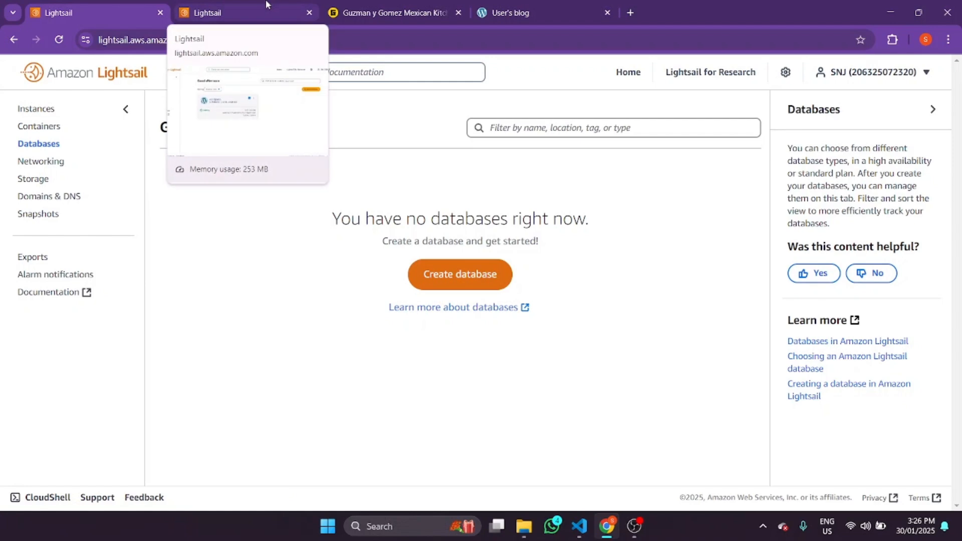
- Start a new database and scroll through the MySQL creation options
left_click(434, 277)
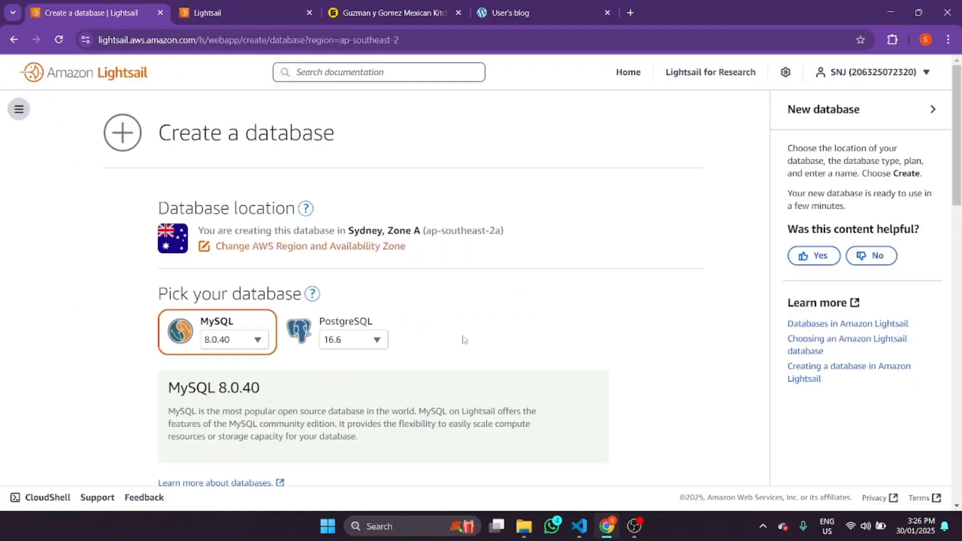
scroll(430, 288, "down", 6)
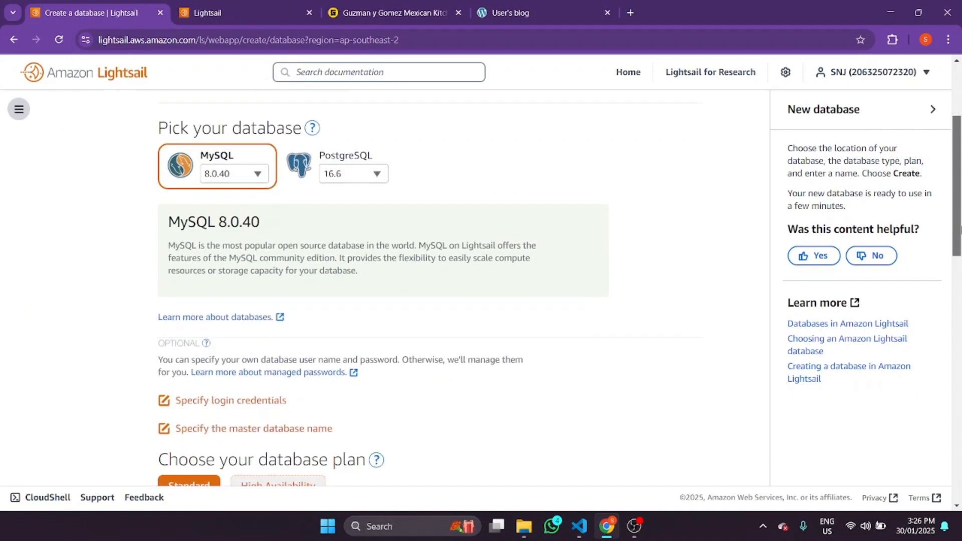
left_click_drag(961, 267, 942, 187)
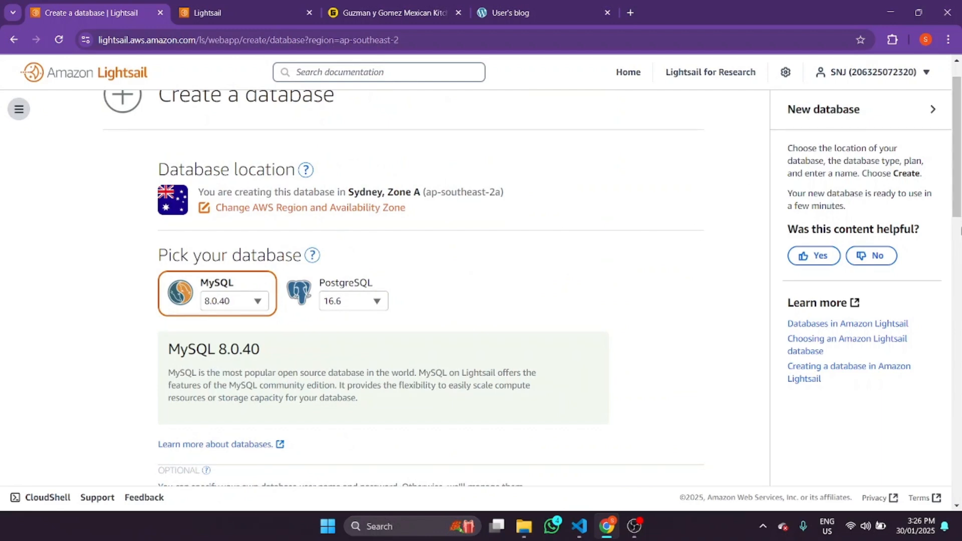
scroll(694, 228, "down", 2)
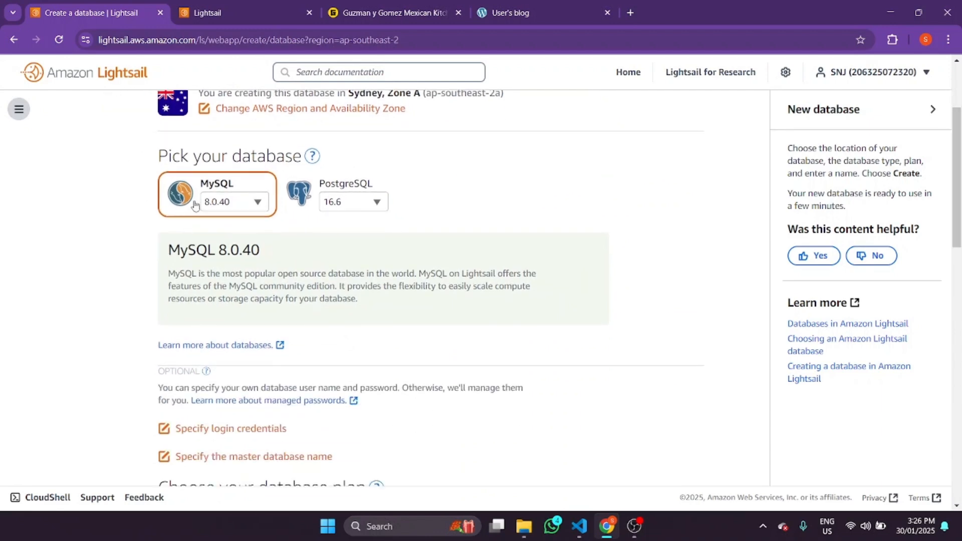
left_click_drag(960, 132, 961, 235)
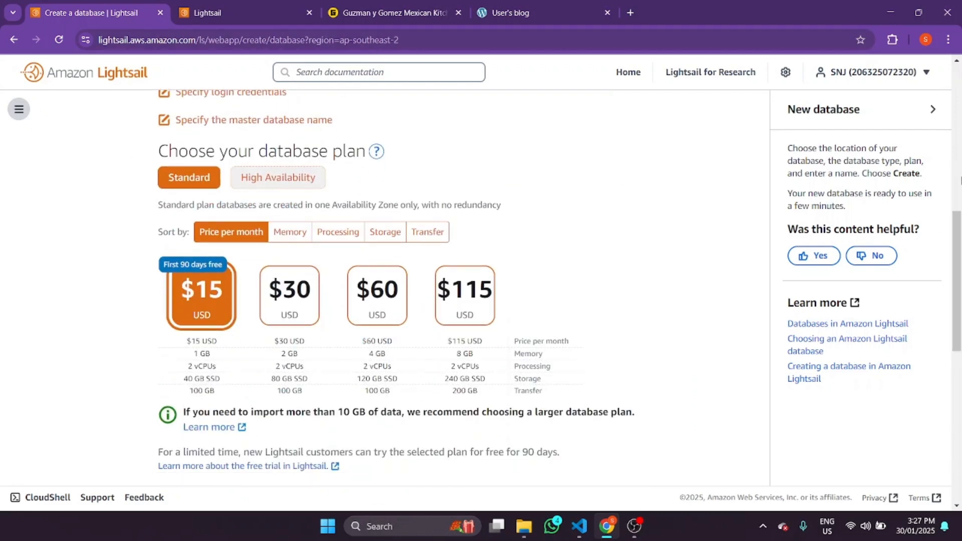
left_click_drag(953, 293, 822, 83)
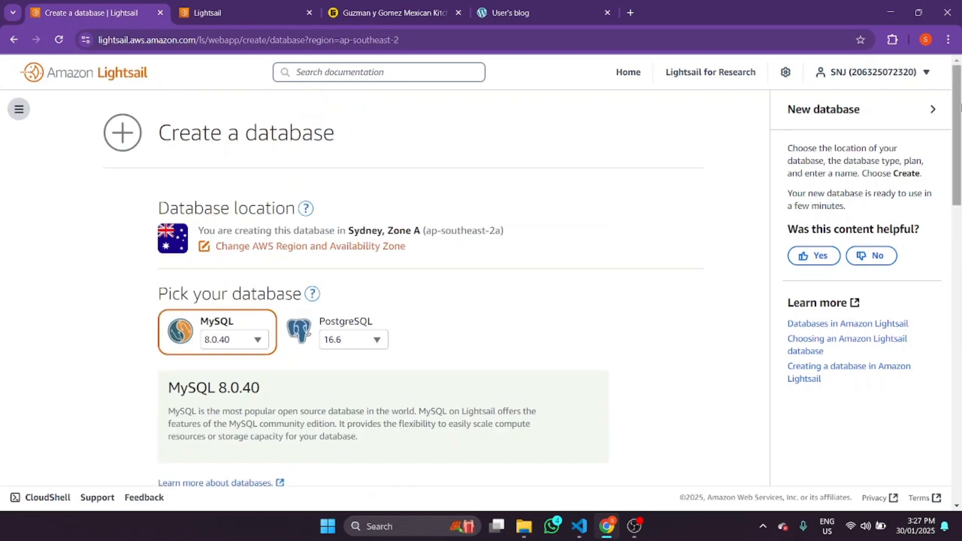
left_click_drag(956, 111, 946, 278)
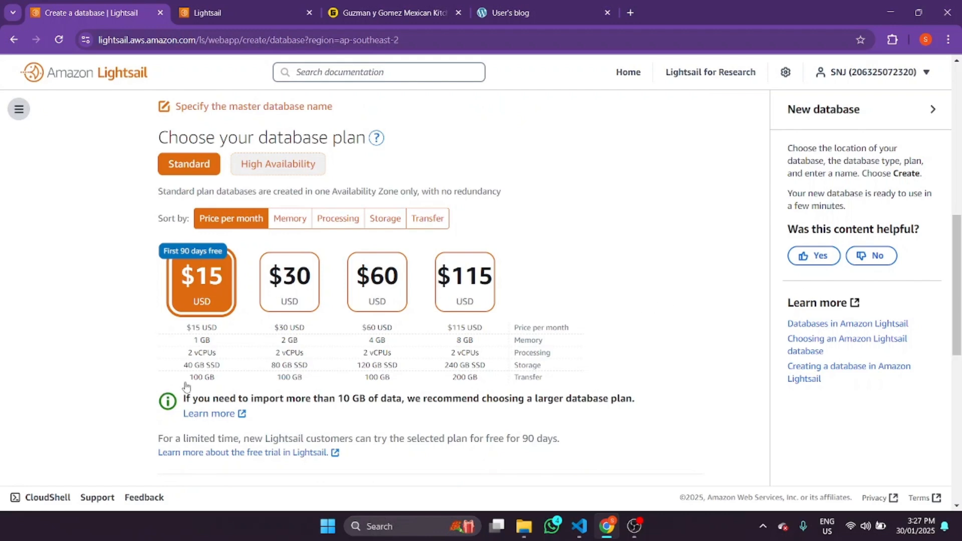
left_click_drag(960, 274, 959, 251)
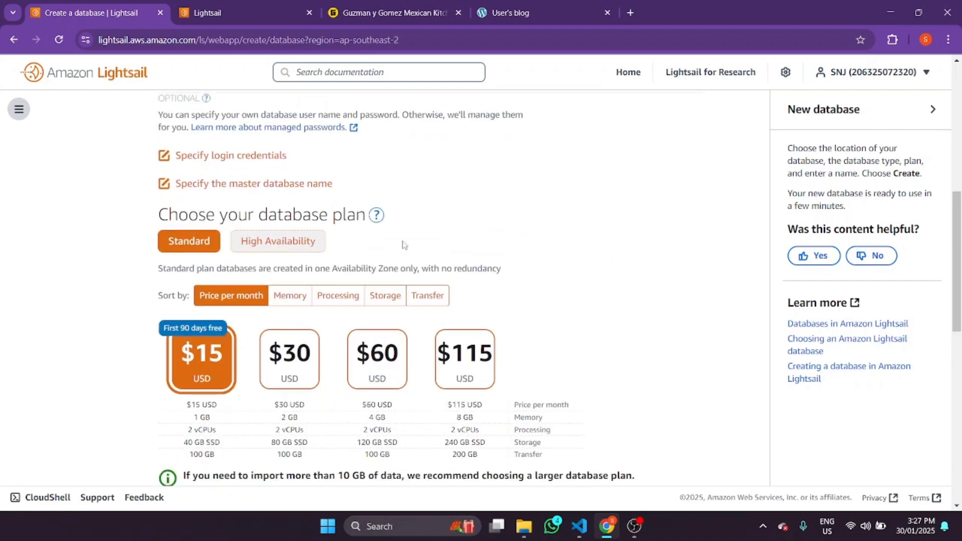
- Compare the High Availability and Standard database plans
left_click(254, 250)
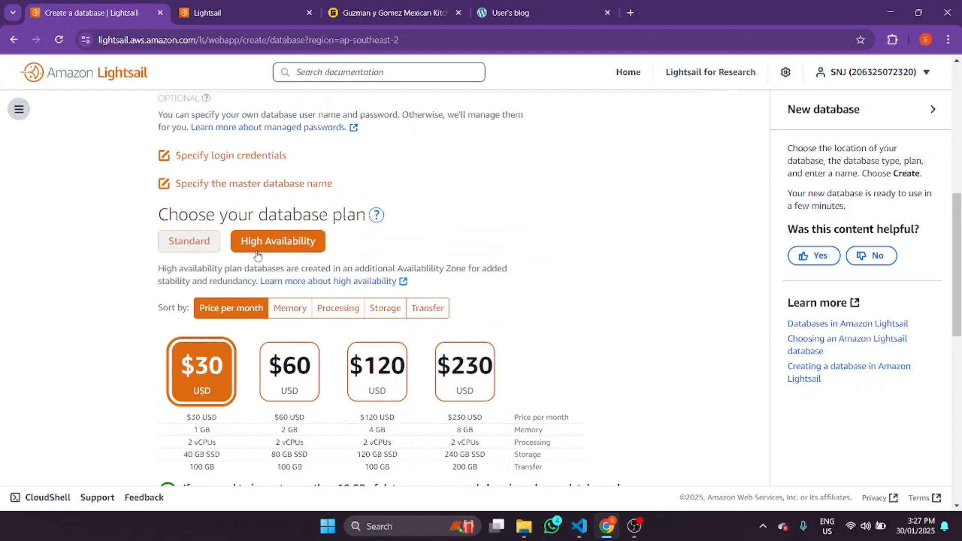
left_click_drag(958, 255, 957, 244)
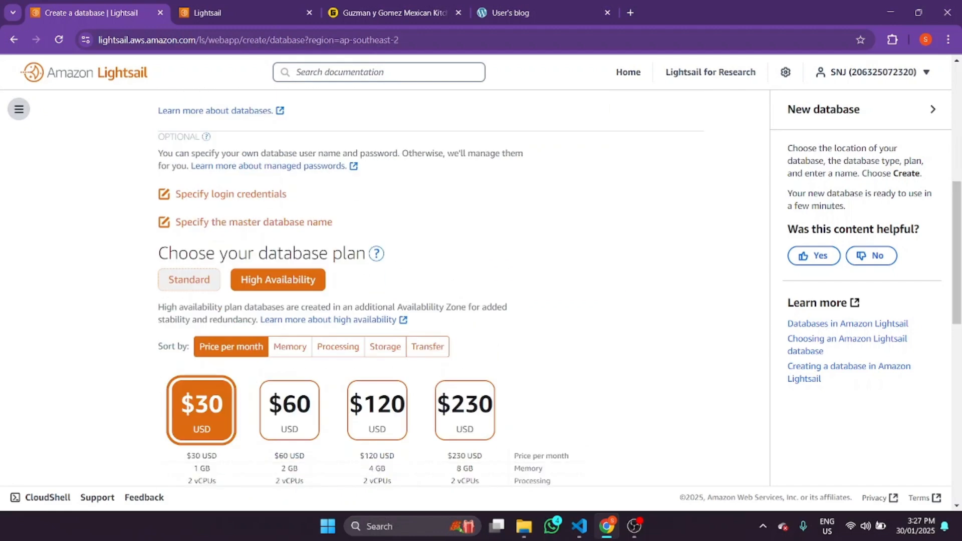
left_click(206, 284)
scroll(250, 280, "down", 1)
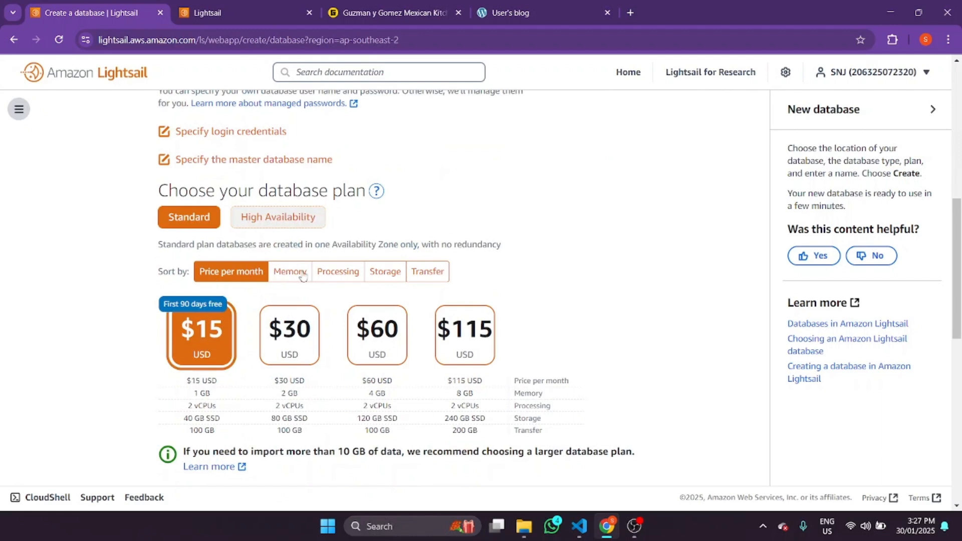
left_click(289, 217)
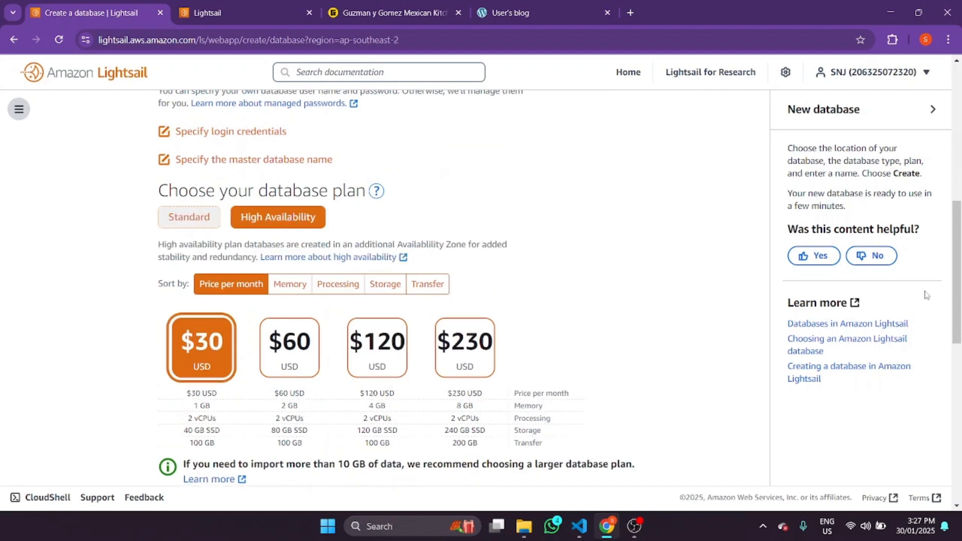
scroll(326, 228, "down", 6)
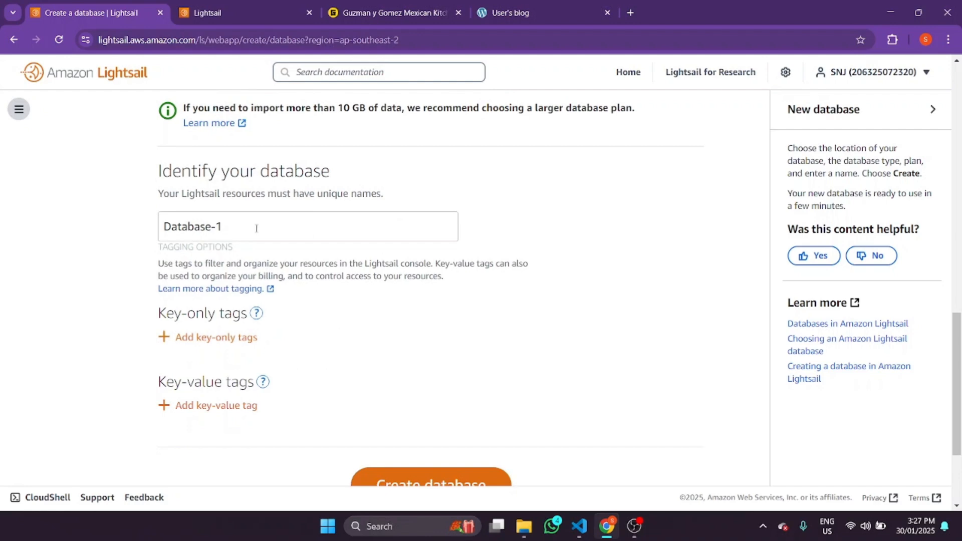
left_click_drag(959, 356, 960, 176)
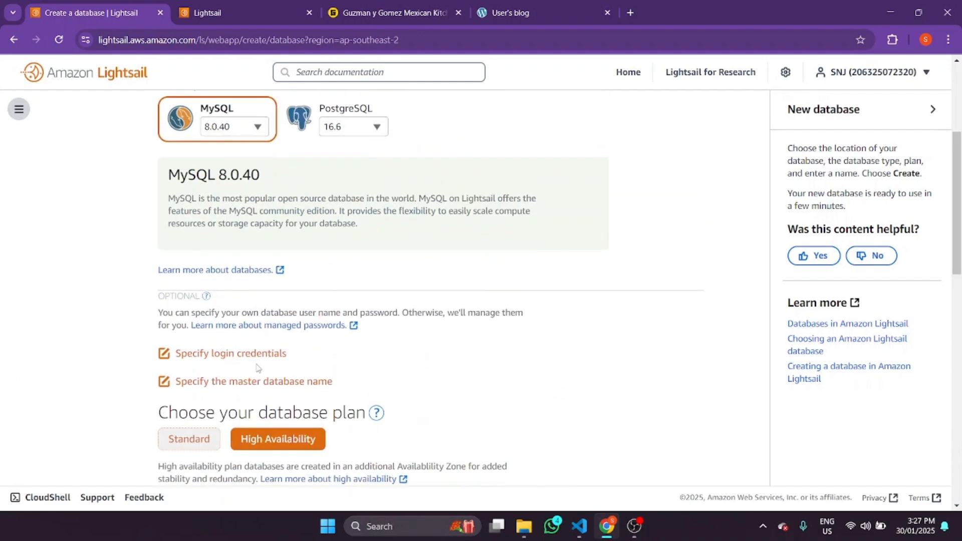
- Expand the custom login credentials options, then go to the Storage overview
left_click(231, 360)
scroll(251, 396, "down", 7)
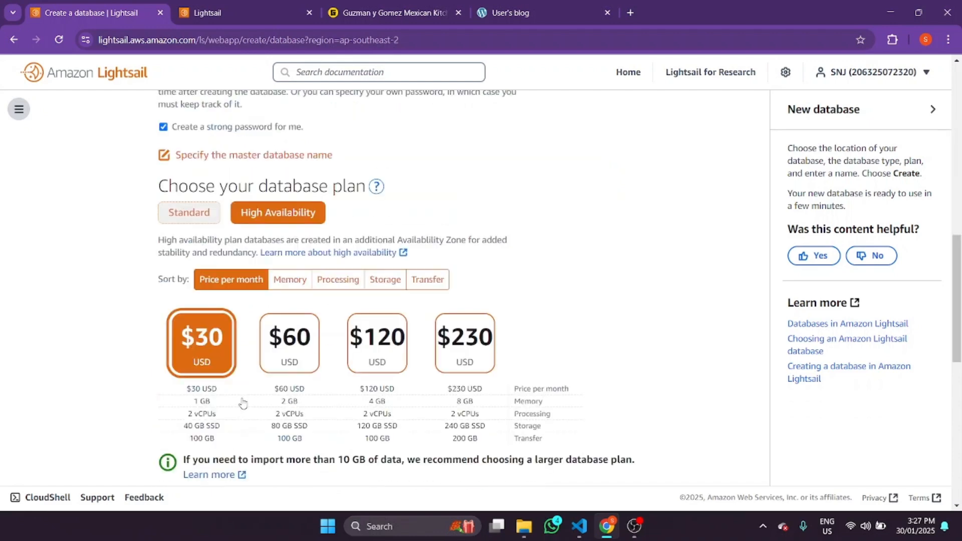
scroll(327, 175, "down", 10)
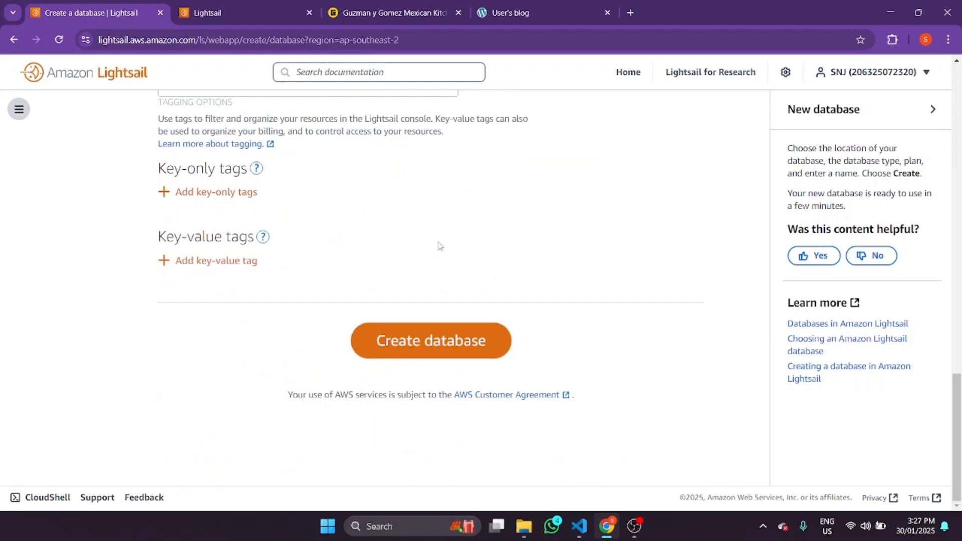
left_click(19, 109)
left_click(33, 178)
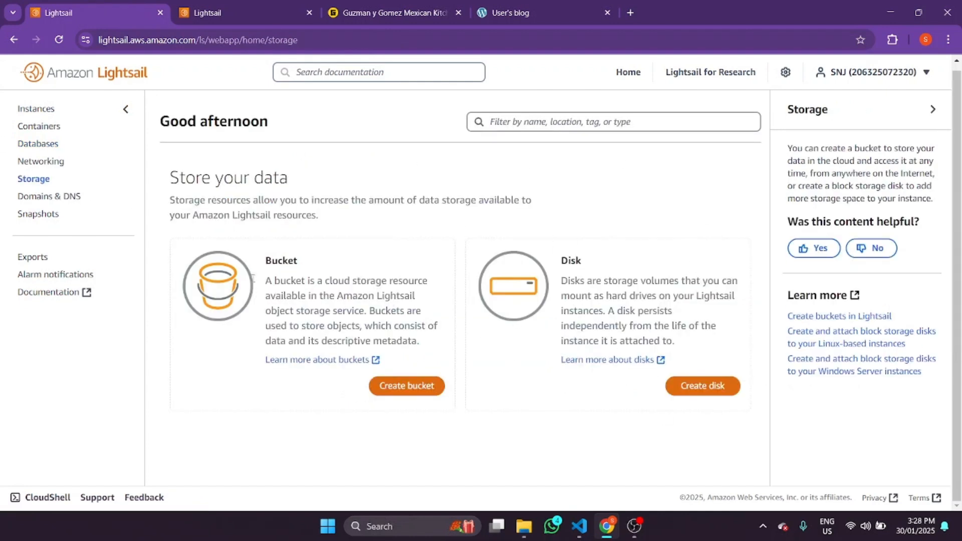
- Look over the Domains & DNS page, then return to the Containers list showing container-service-1 deploying
left_click(70, 194)
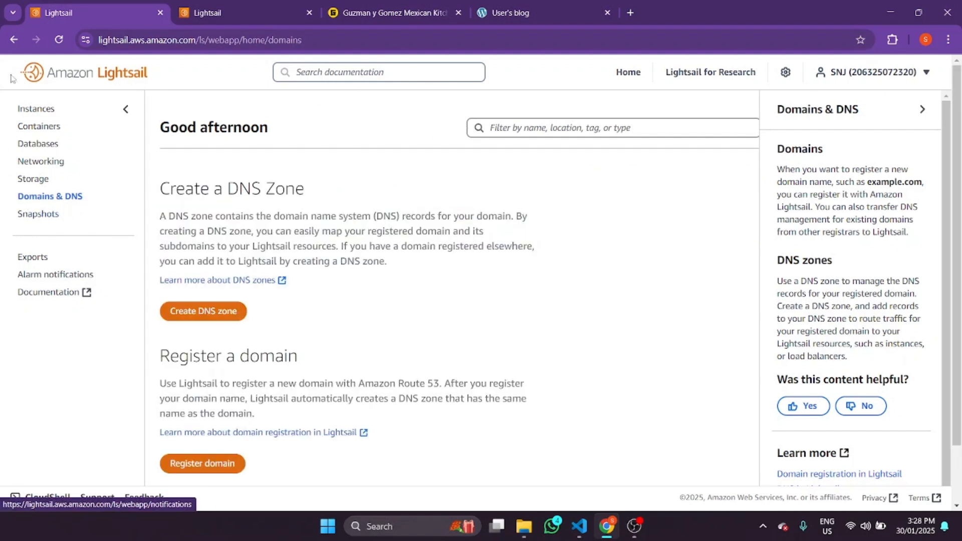
scroll(361, 279, "down", 2)
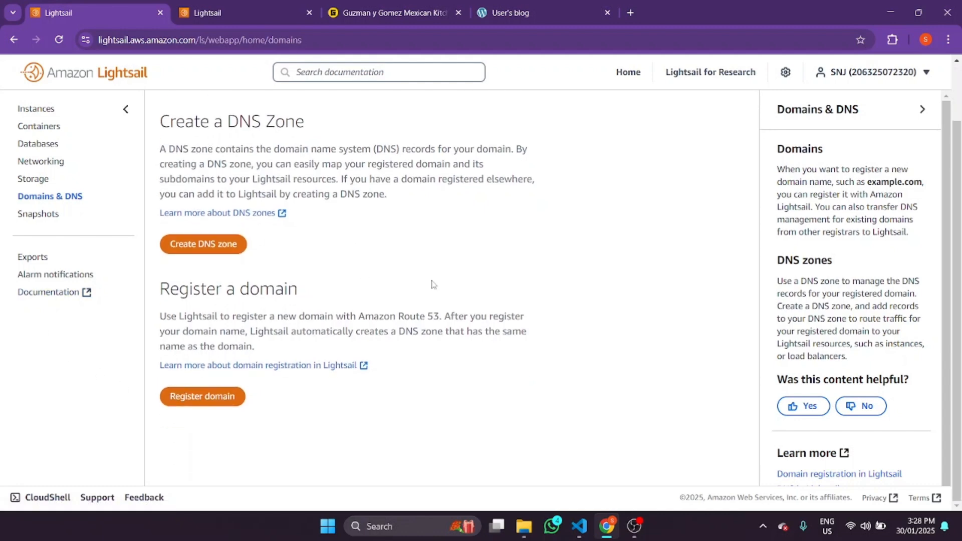
scroll(551, 296, "up", 2)
left_click(62, 130)
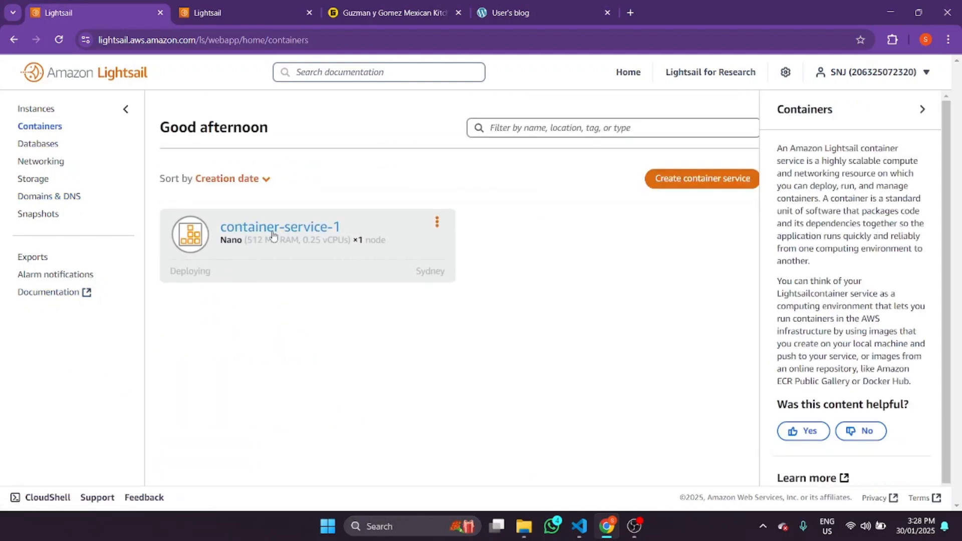
- Open container-service-1, glance at its capacity, and review the Deployments tab's version status
left_click(243, 228)
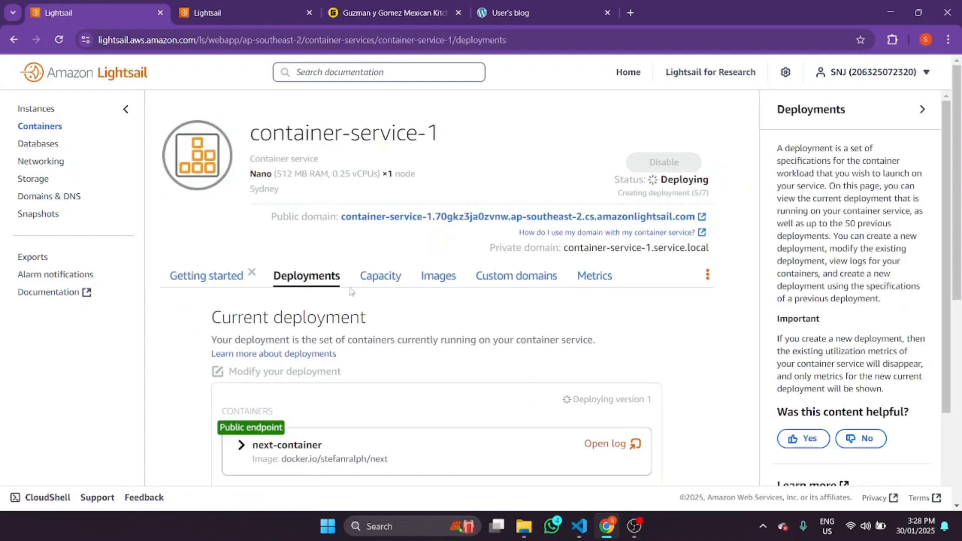
left_click(380, 276)
left_click(307, 276)
scroll(320, 334, "down", 5)
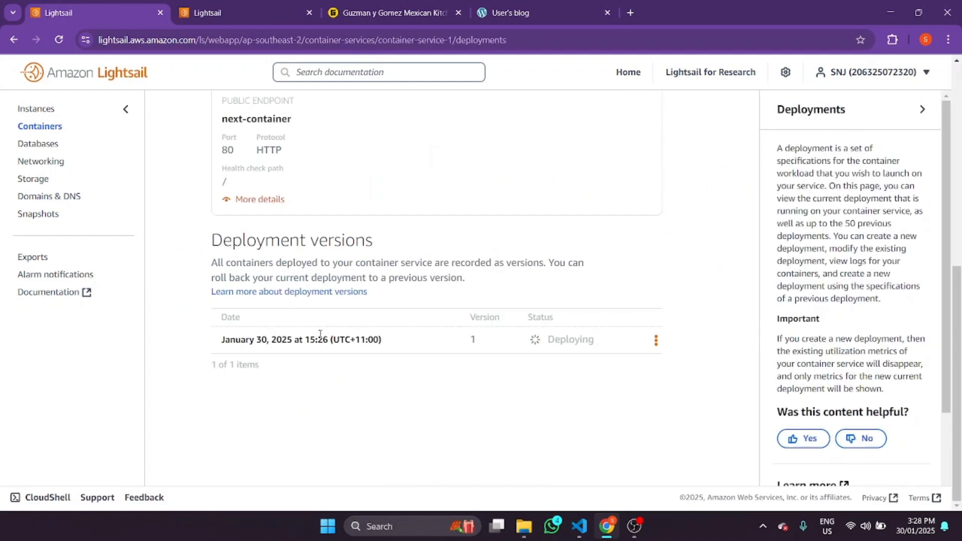
scroll(319, 334, "up", 5)
scroll(958, 230, "down", 3)
scroll(958, 231, "down", 1)
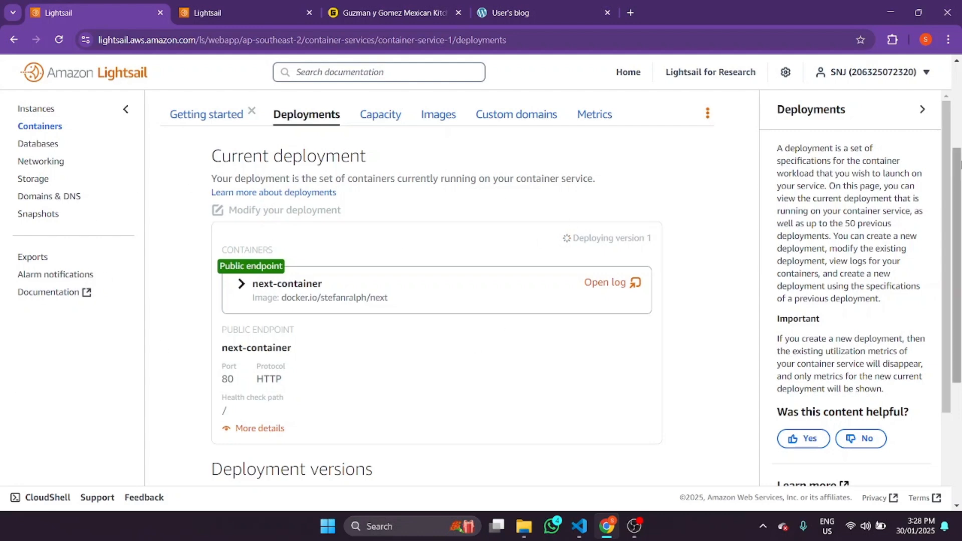
scroll(566, 211, "up", 3)
- Recheck the deploying version 1, then open the service's public domain in a new tab
left_click_drag(684, 200, 917, 187)
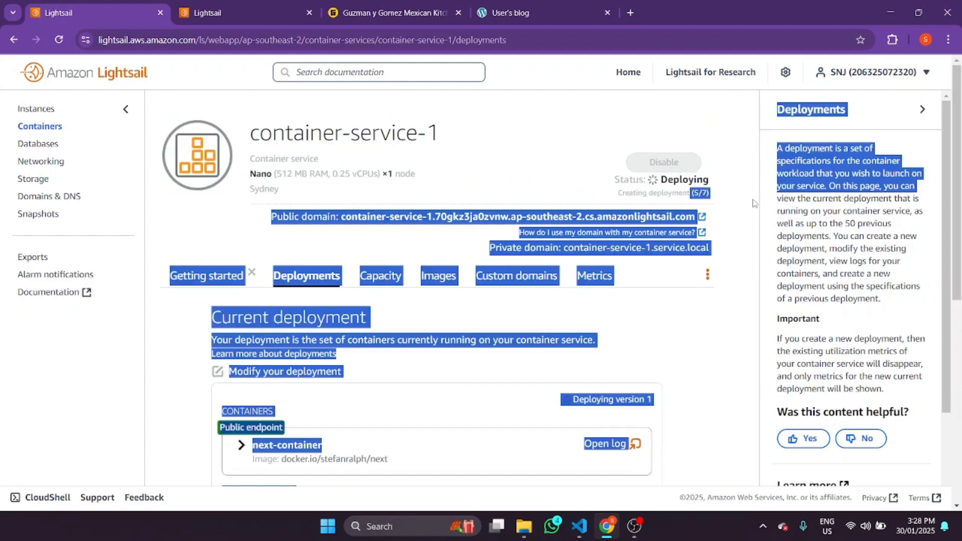
scroll(410, 390, "down", 2)
scroll(410, 390, "down", 5)
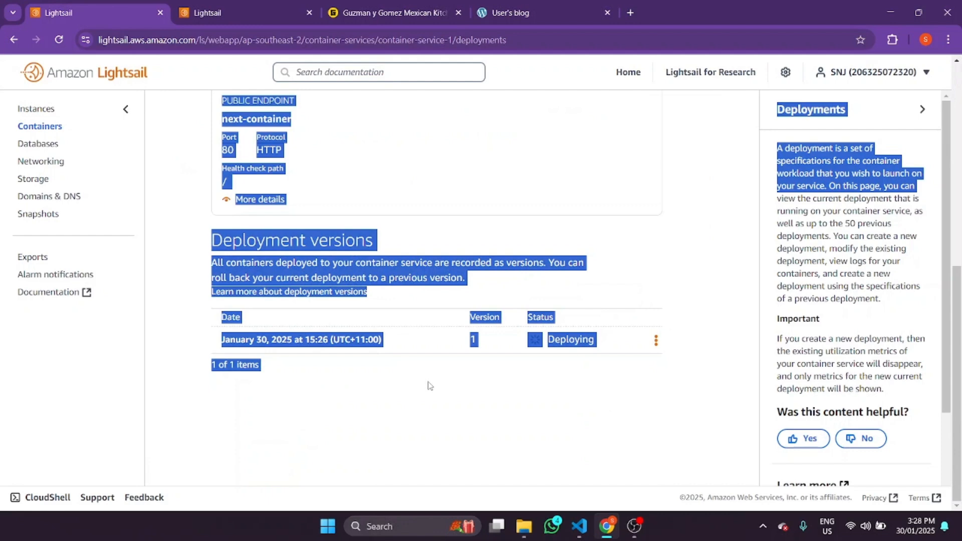
scroll(566, 354, "up", 7)
scroll(494, 372, "down", 7)
left_click(384, 375)
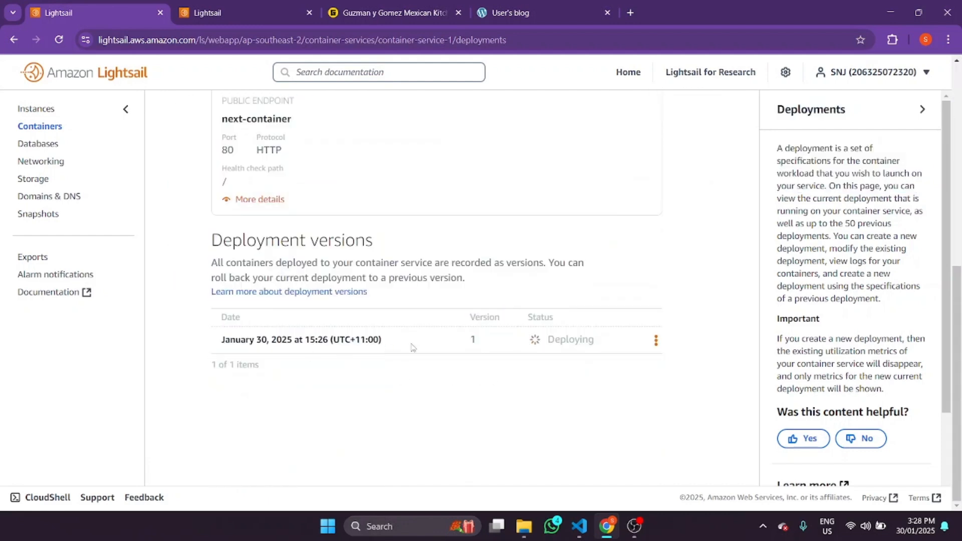
scroll(412, 345, "up", 7)
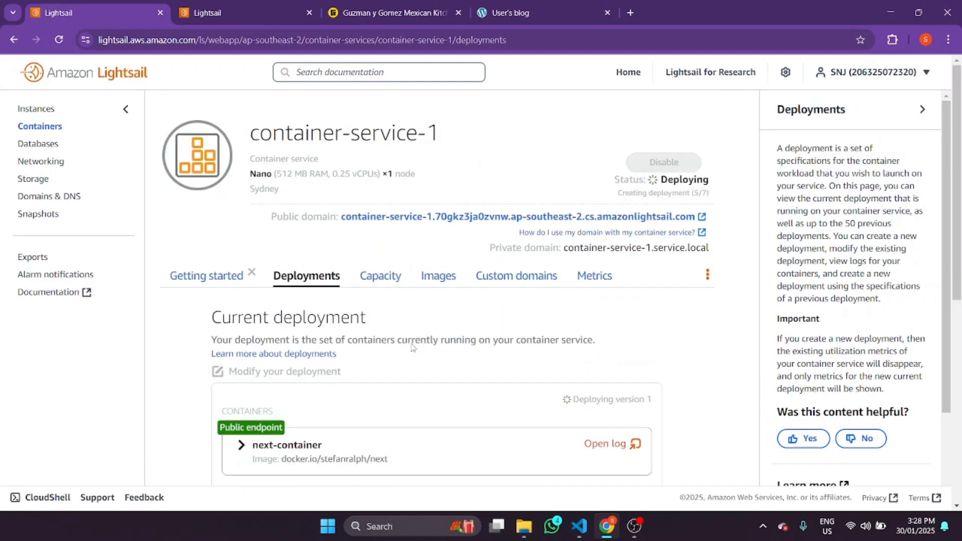
left_click(369, 218)
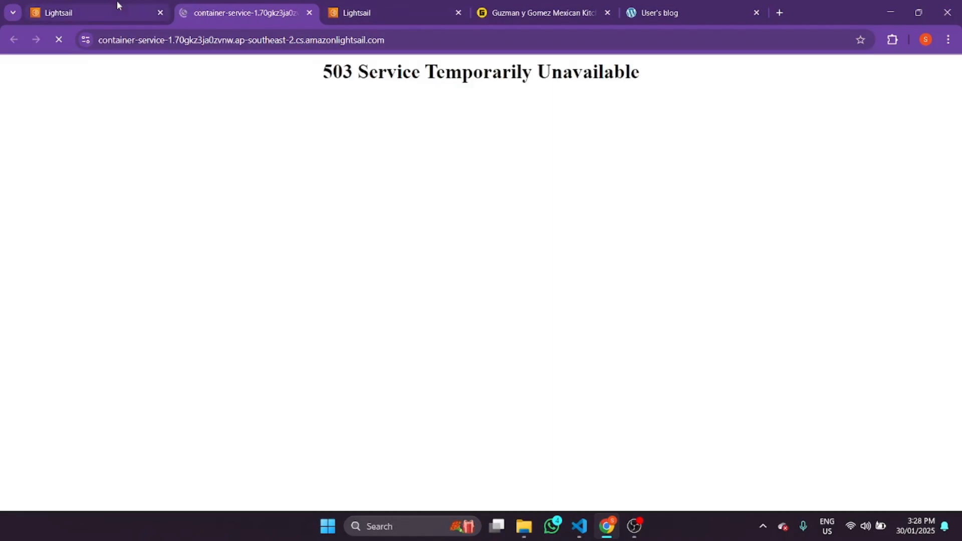
- Switch between Lightsail and the public domain, which still returns 503 Service Temporarily Unavailable
left_click(116, 3)
left_click(273, 4)
left_click(83, 3)
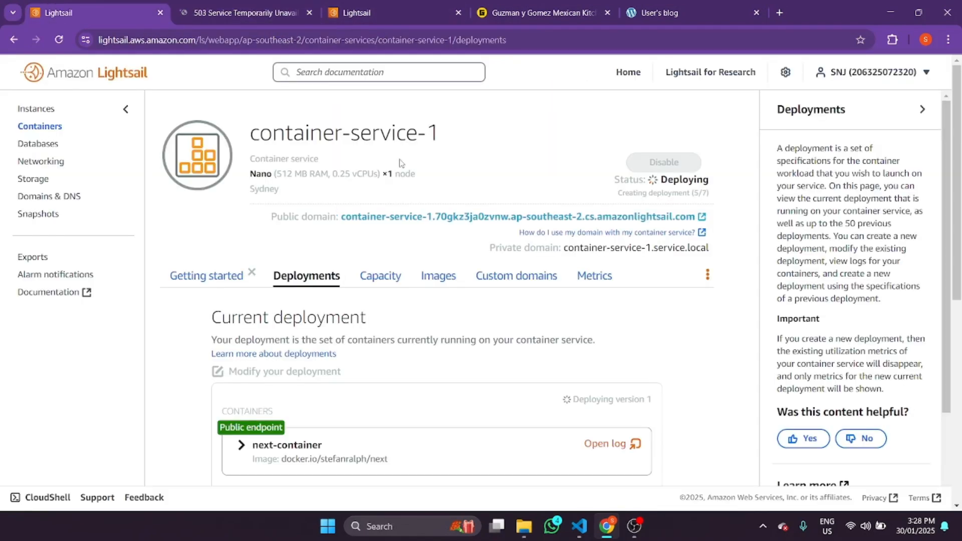
left_click(271, 11)
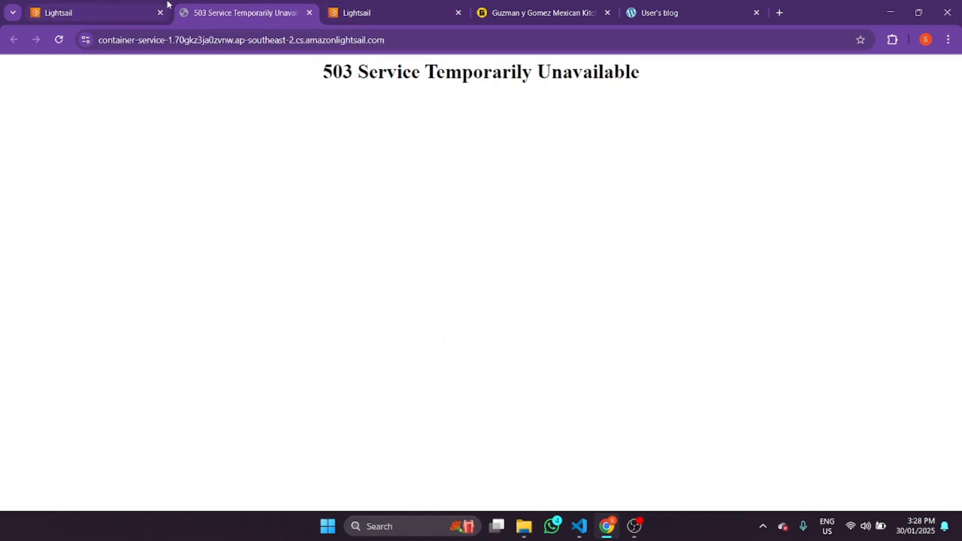
left_click(126, 4)
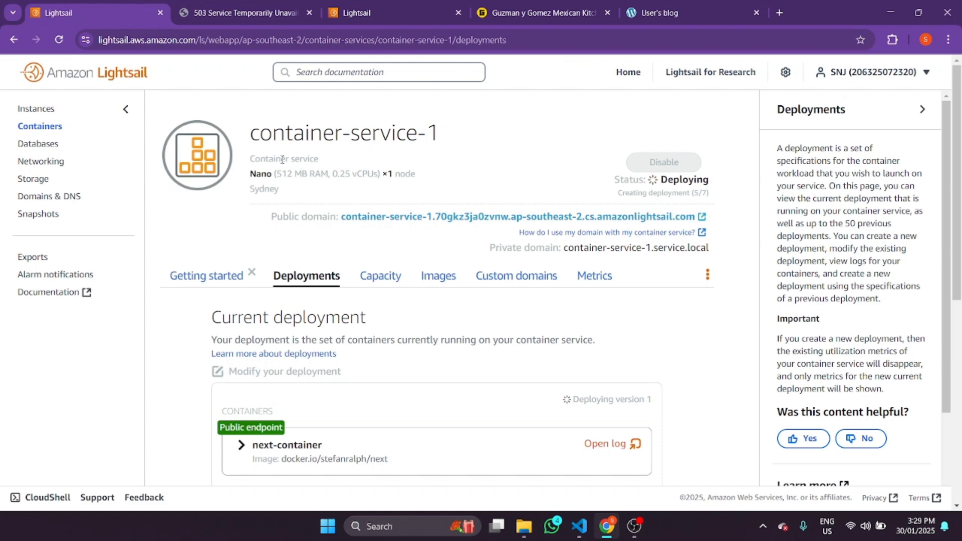
- Recheck the 503 public domain, then go to Lightsail's Instances overview
left_click(227, 6)
left_click(99, 7)
left_click(31, 109)
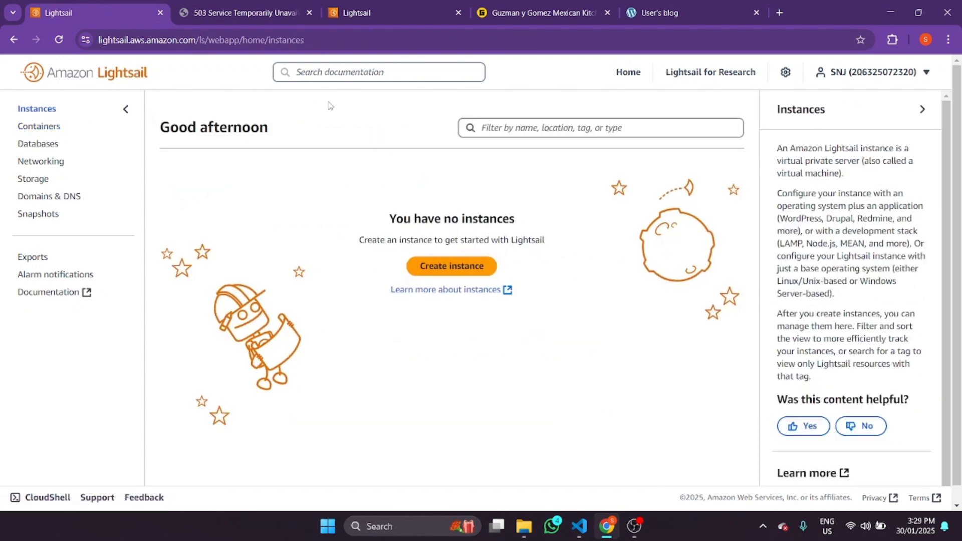
left_click(458, 270)
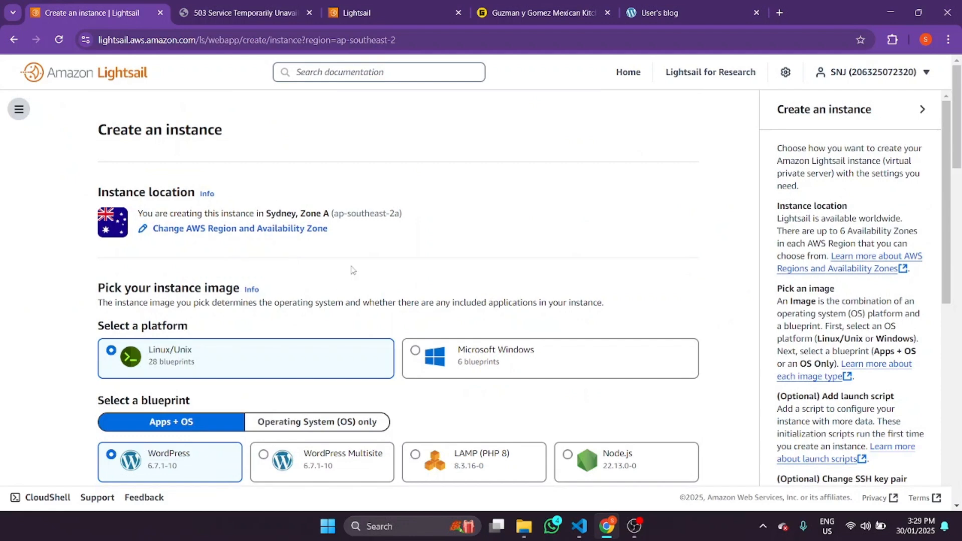
scroll(343, 302, "down", 7)
scroll(343, 302, "up", 7)
left_click(14, 39)
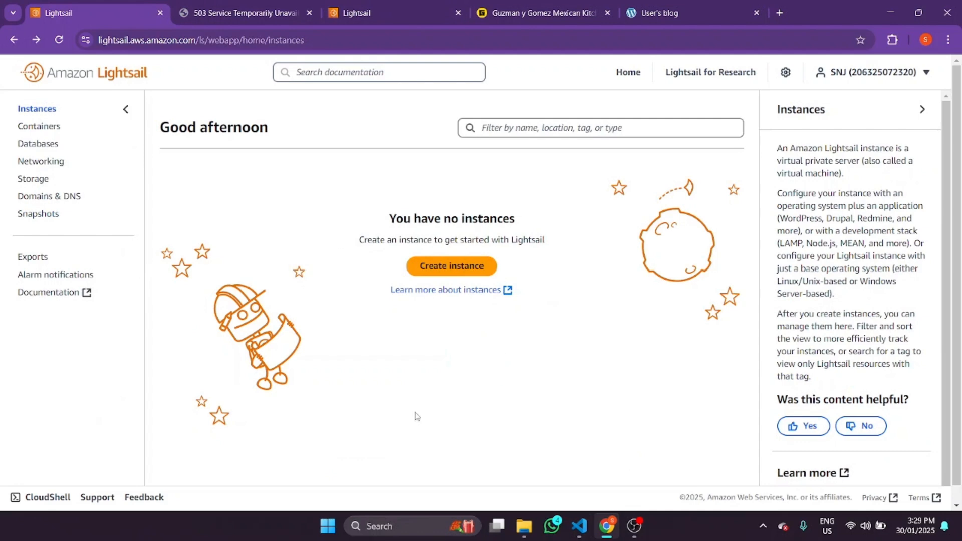
- Reload the public domain tab, then return to container-service-1's deployments page in Lightsail
left_click(220, 7)
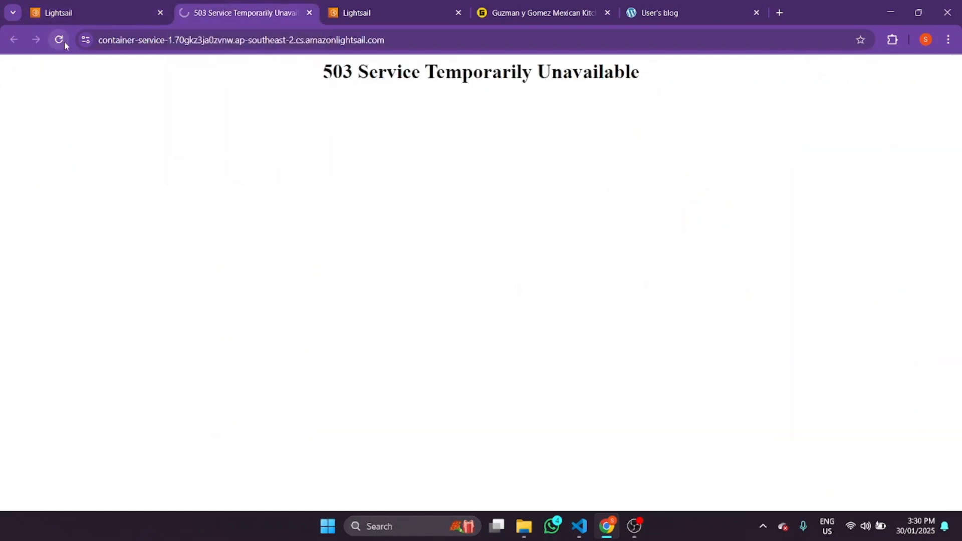
left_click(58, 40)
left_click(94, 8)
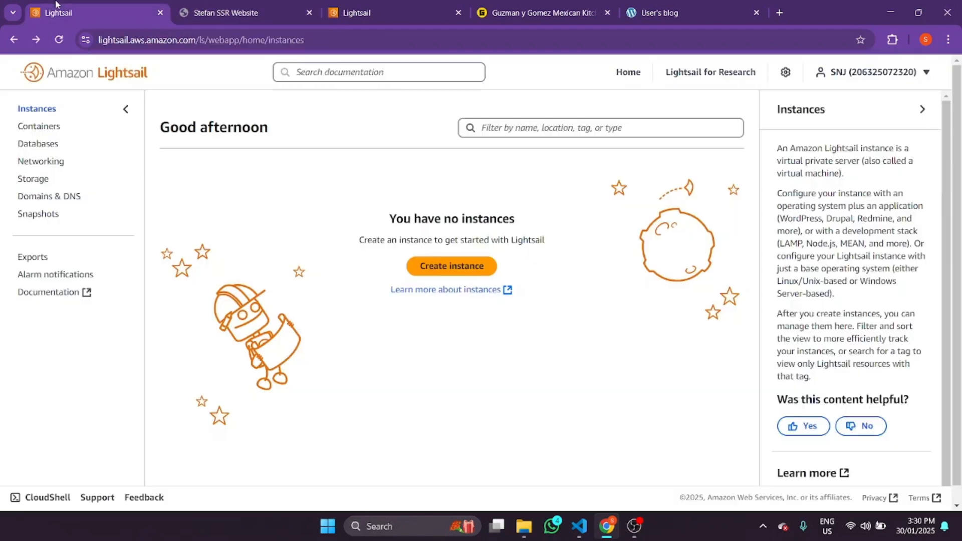
left_click(40, 126)
left_click(295, 226)
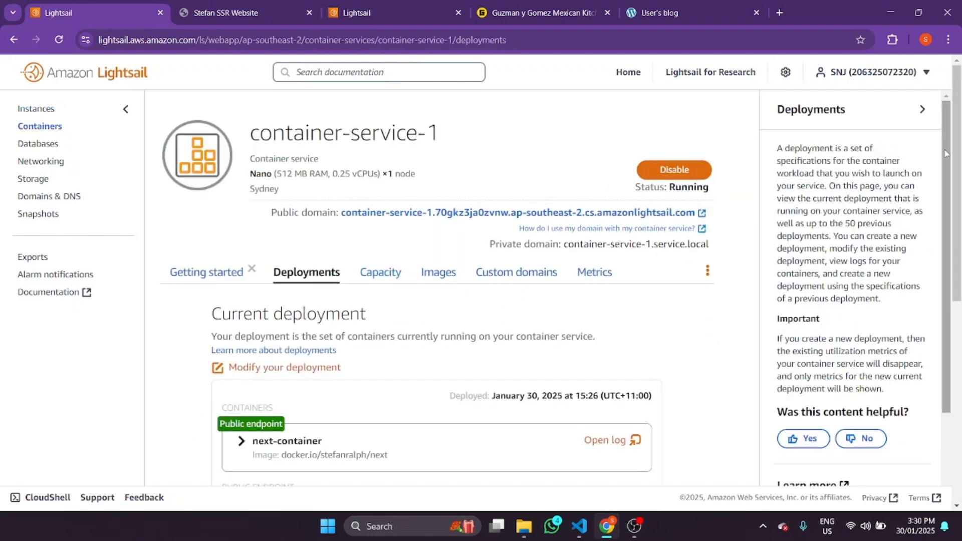
- Check the Running service's Custom domains and CPU utilization metrics, then view the Stefan SSR Website tab
scroll(948, 178, "down", 2)
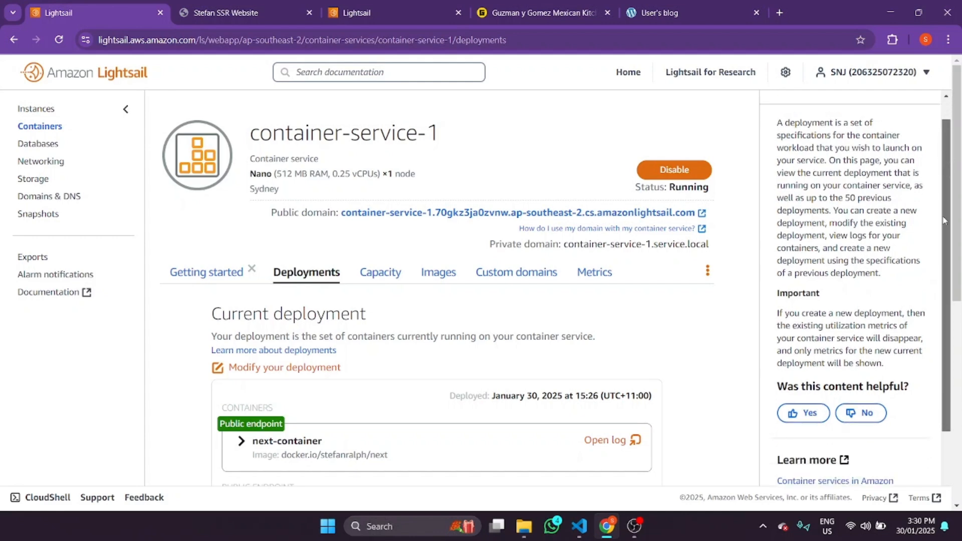
left_click(513, 275)
left_click(596, 274)
scroll(501, 316, "down", 5)
scroll(483, 307, "up", 5)
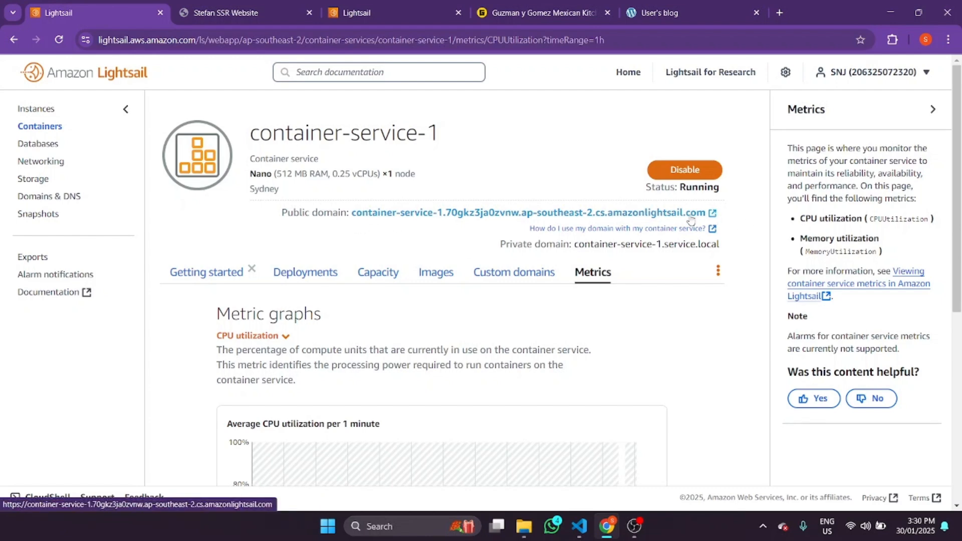
left_click_drag(354, 213, 564, 215)
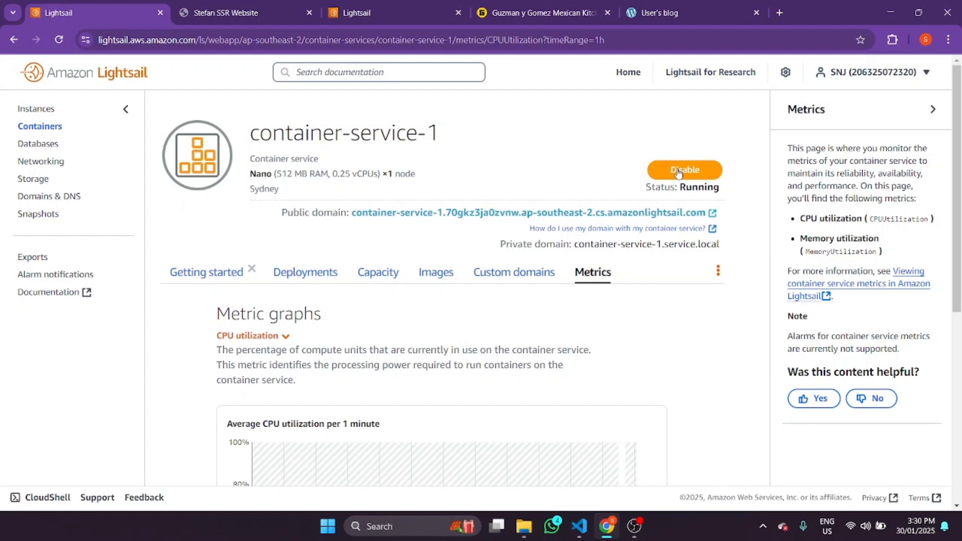
left_click(236, 12)
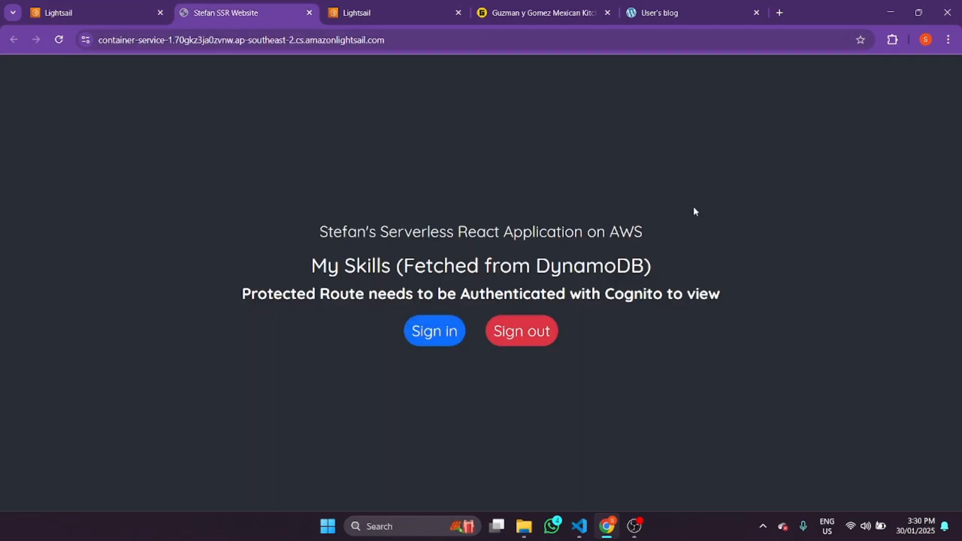
- Reload the Stefan SSR Website page to confirm the React app serves
left_click(404, 43)
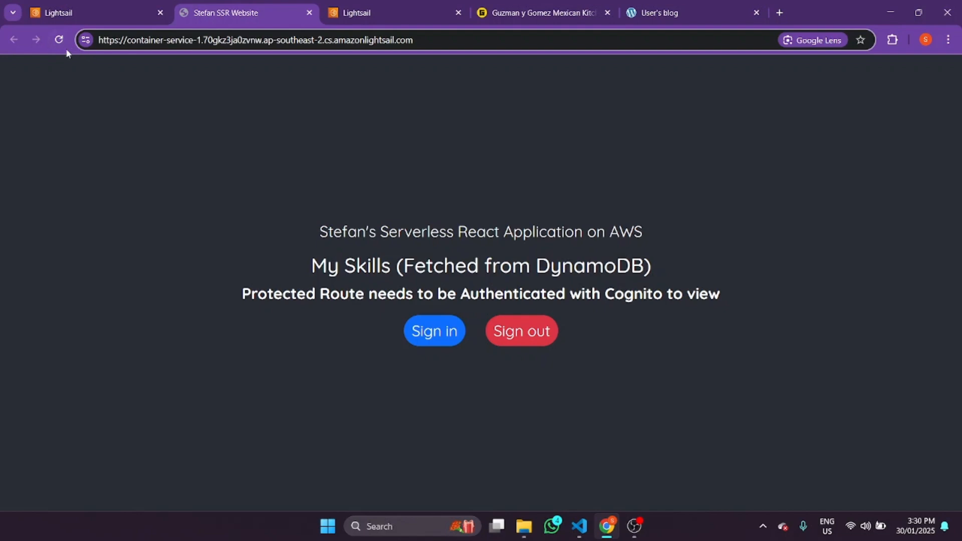
left_click(60, 42)
right_click(192, 129)
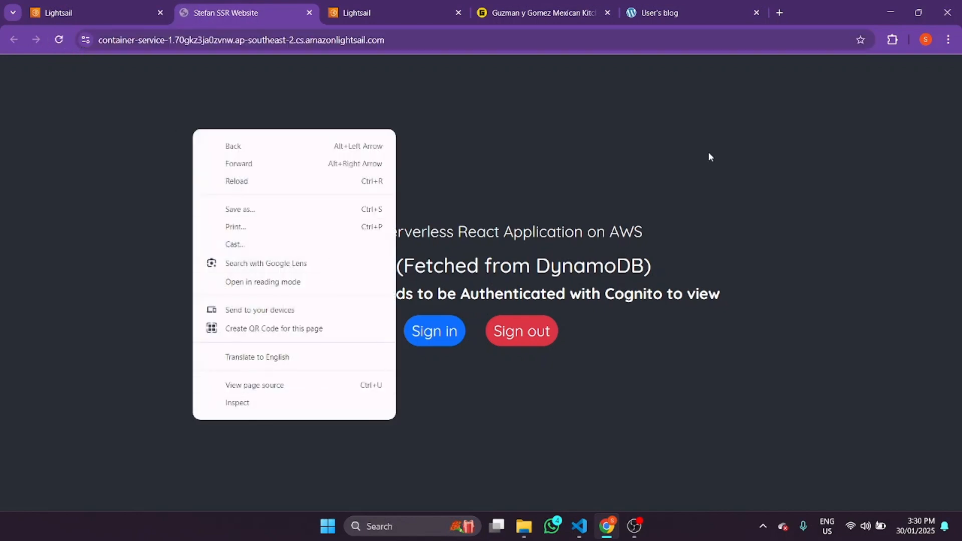
left_click(529, 138)
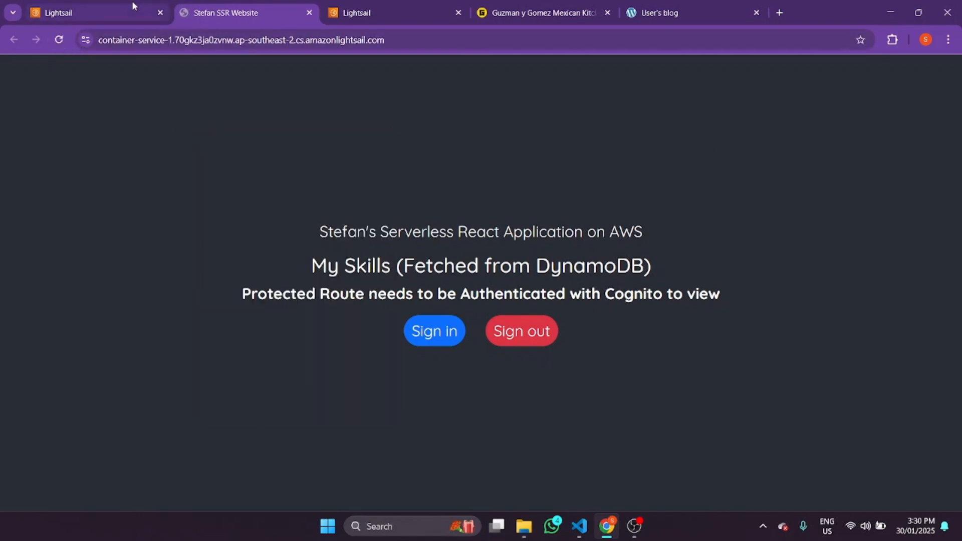
- Return to container-service-1's Metrics page to see the first CPU utilization data point
left_click(133, 4)
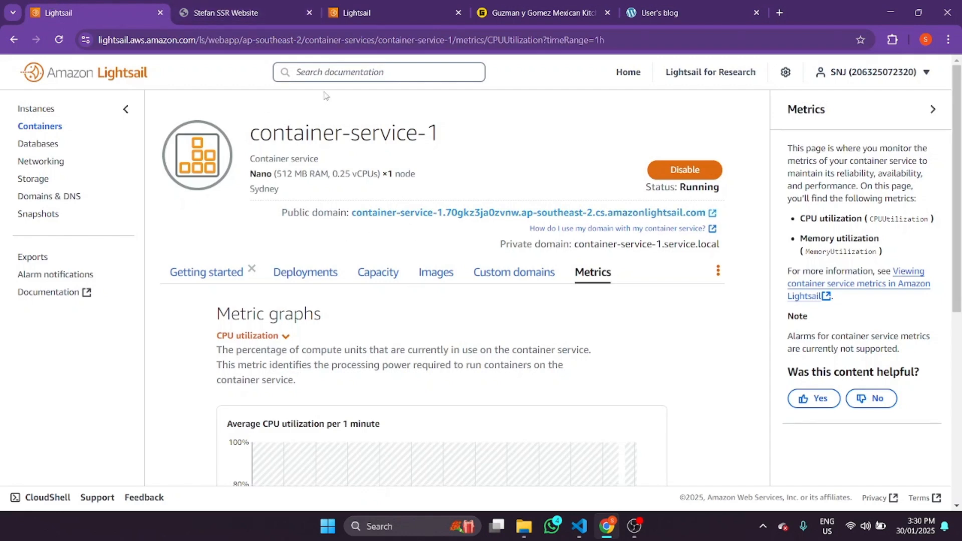
left_click(958, 406)
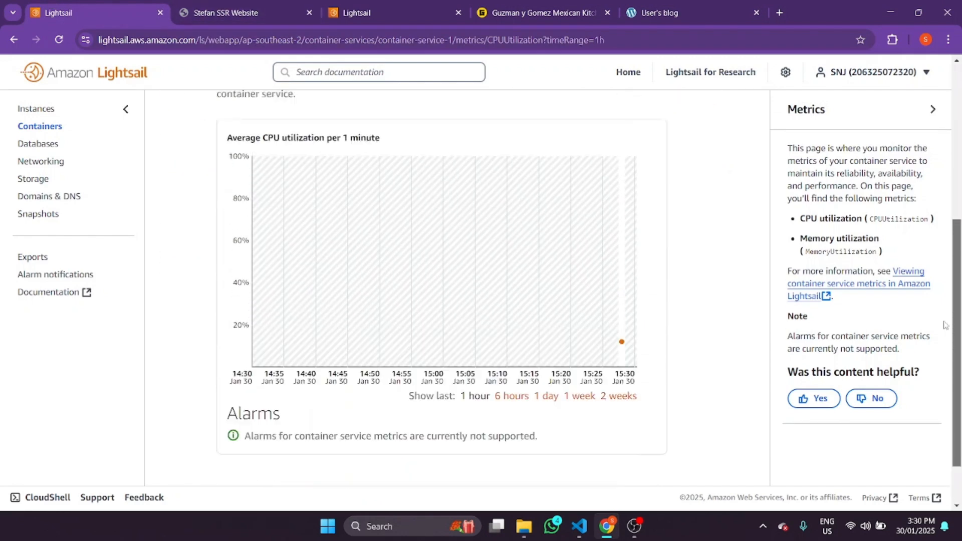
left_click_drag(959, 406, 461, 244)
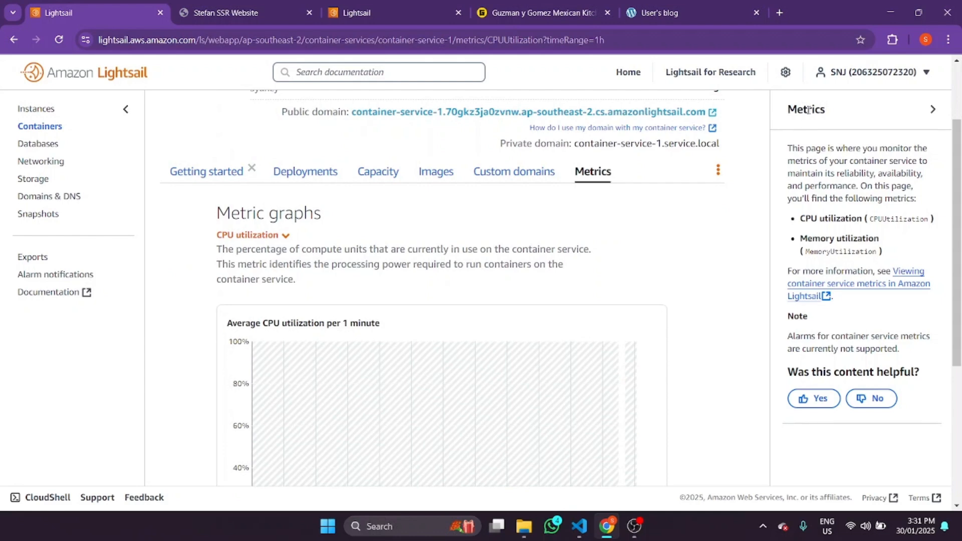